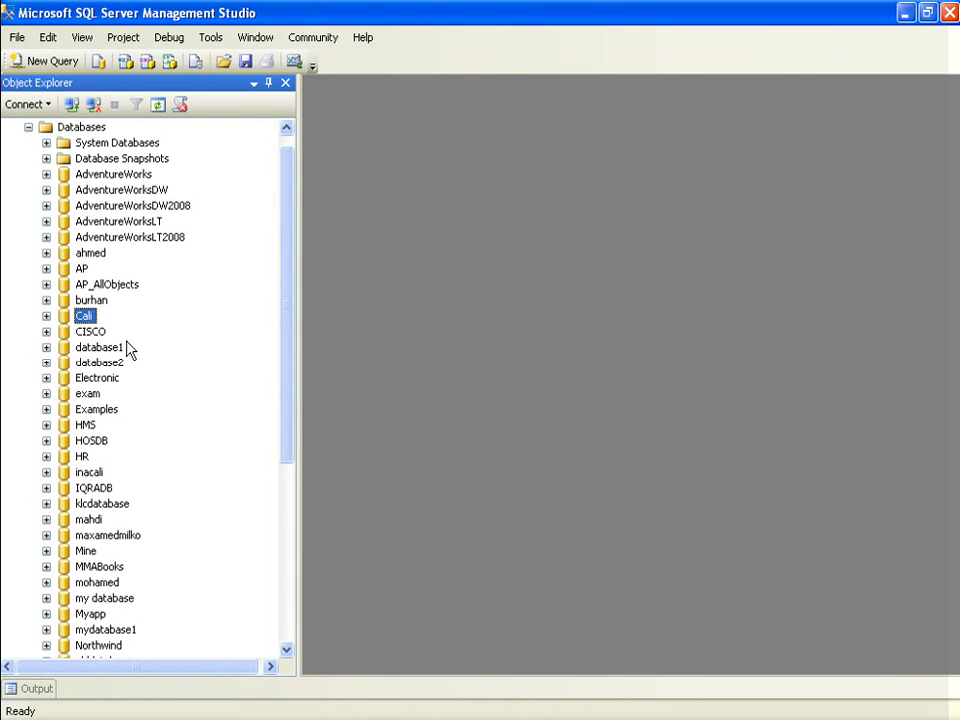
Refresh the Databases folder of the server so the list of databases is up to date.
{"action": "left_click", "coordinate": [89, 349]}
{"action": "right_click", "coordinate": [89, 349]}
{"action": "key", "text": "Down"}
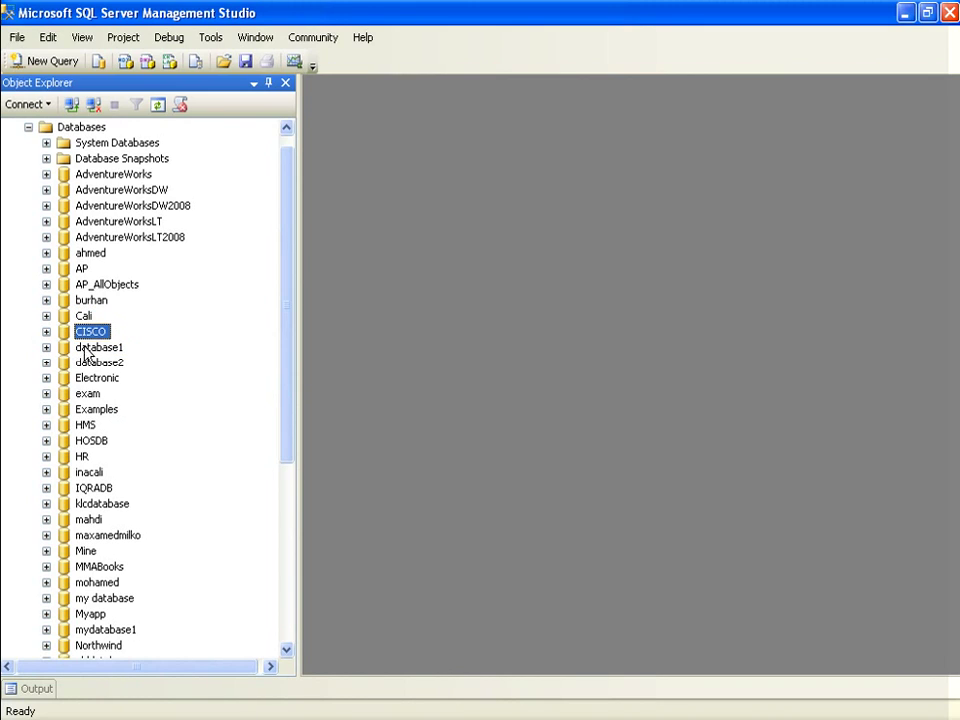
{"action": "right_click", "coordinate": [60, 126]}
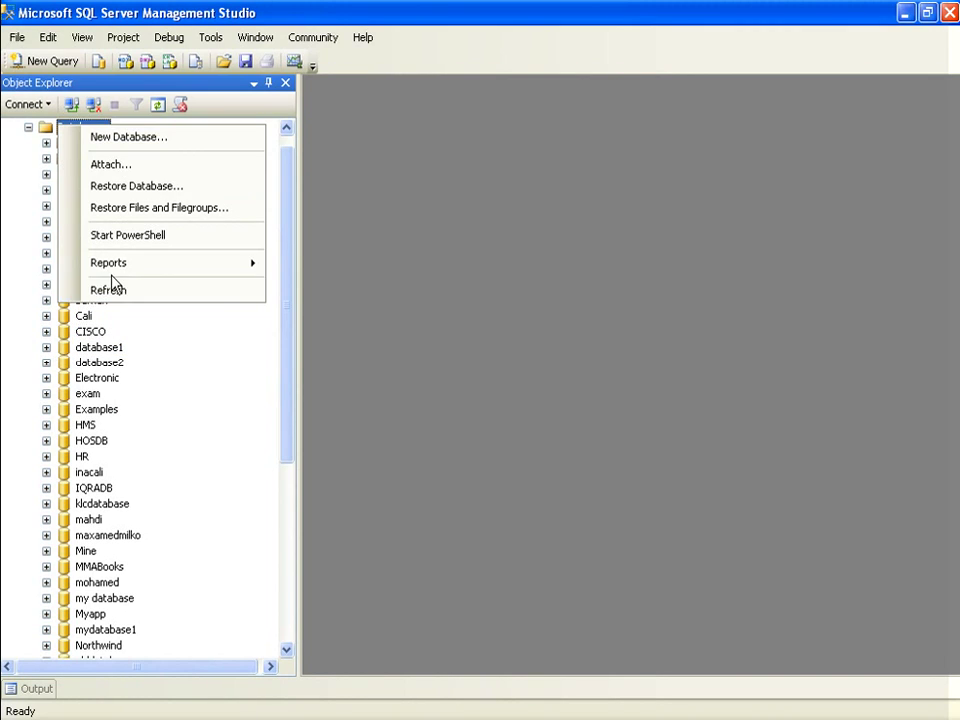
{"action": "left_click", "coordinate": [111, 290]}
Find the CabdiDb database in the list and open its properties.
{"action": "left_click", "coordinate": [90, 222]}
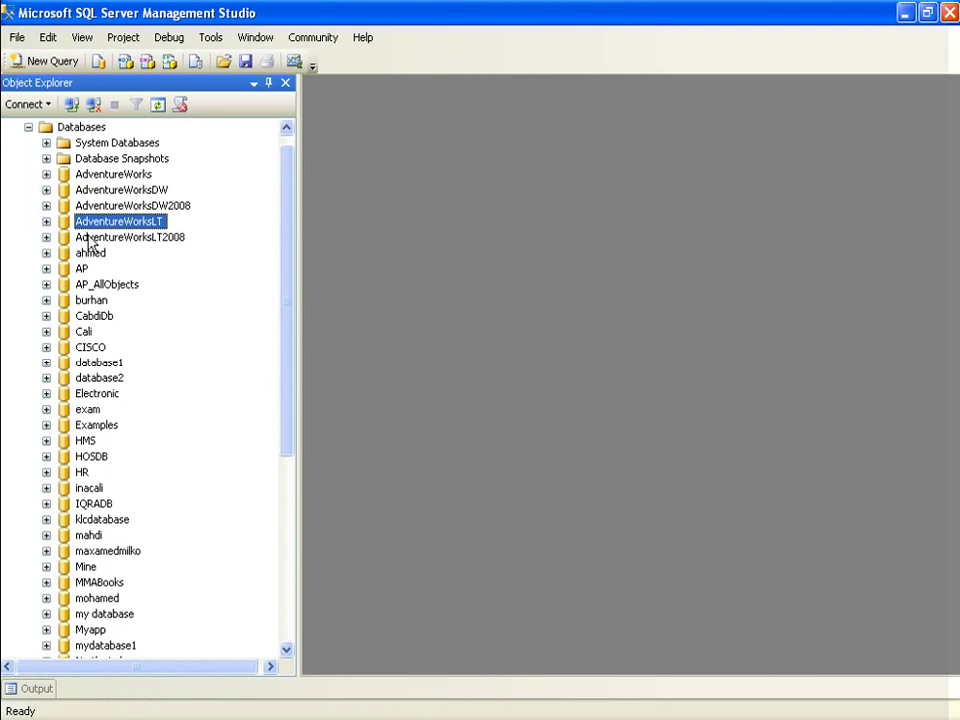
{"action": "key", "text": "c"}
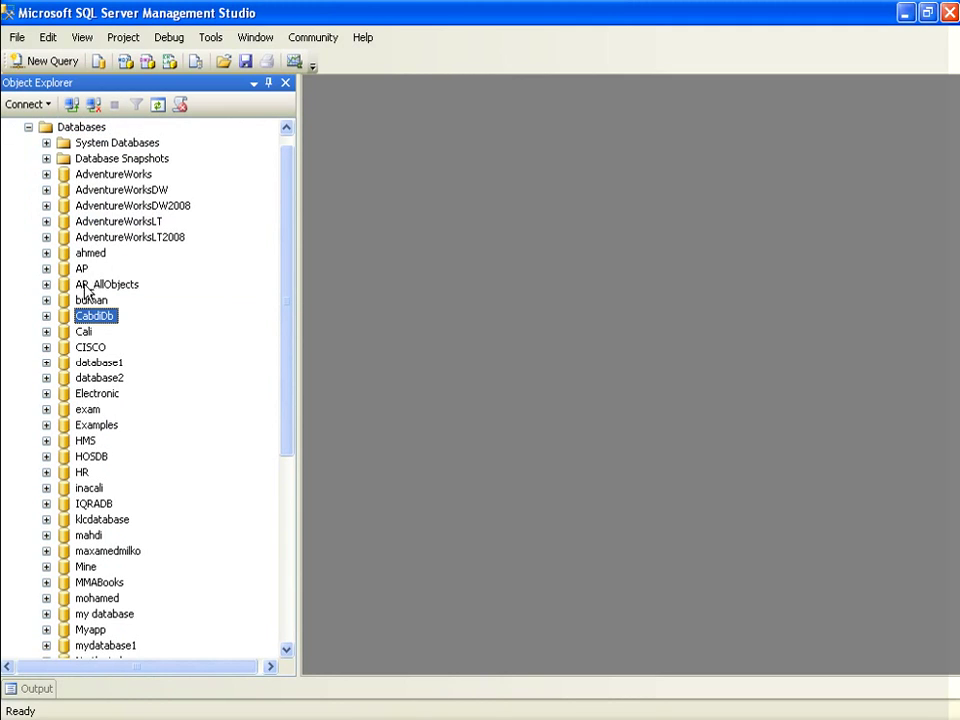
{"action": "right_click", "coordinate": [85, 318]}
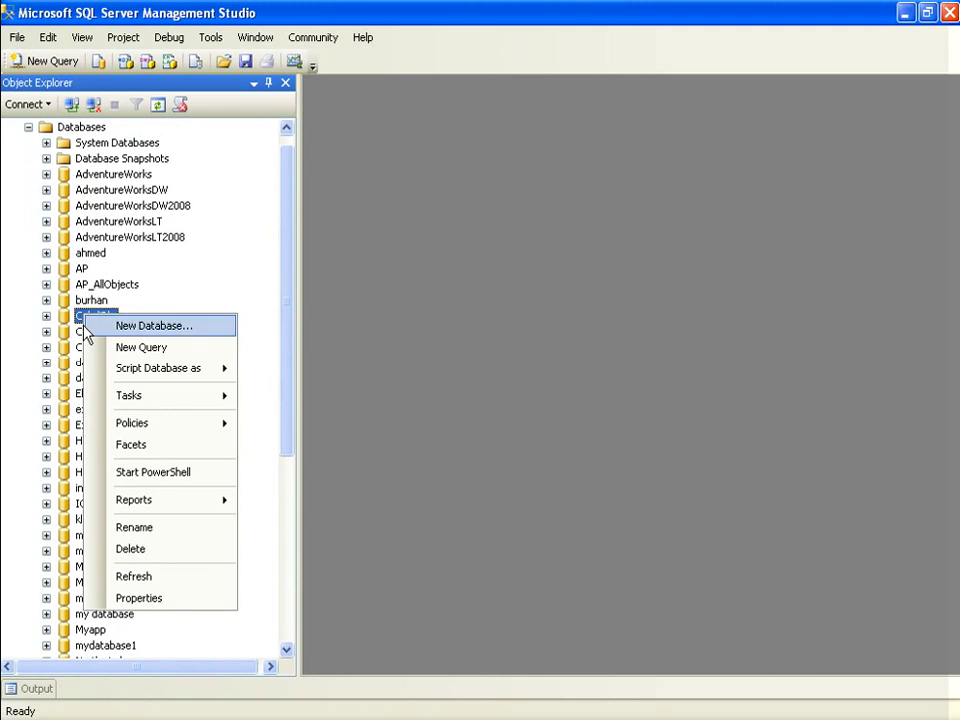
{"action": "left_click", "coordinate": [158, 598]}
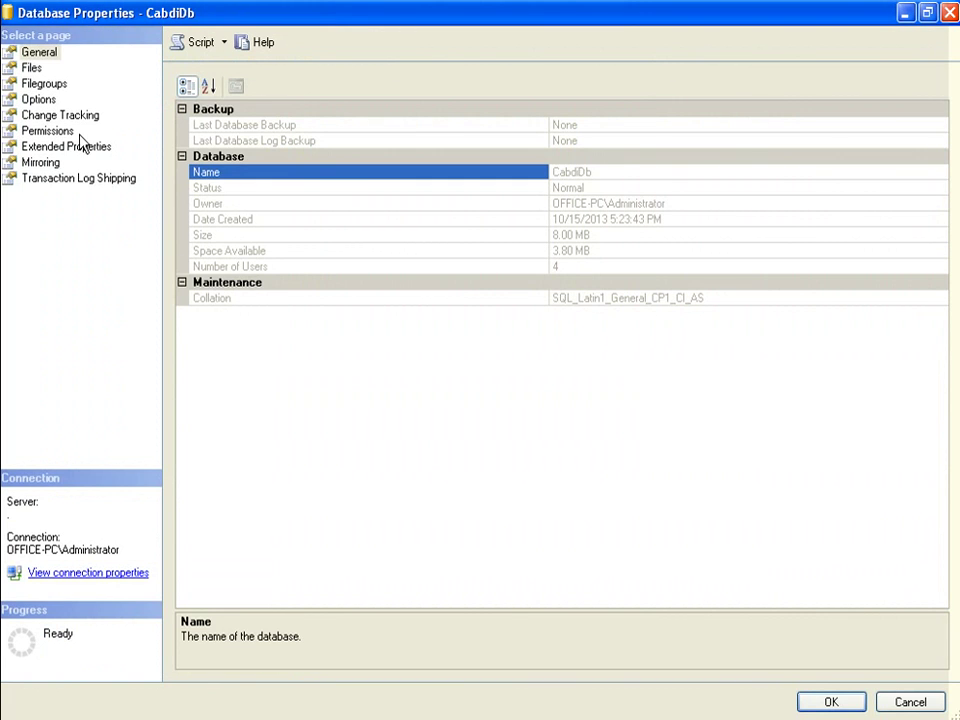
Examine the general properties of CabdiDb, focusing on the last database backup and last log backup entries.
{"action": "left_click", "coordinate": [38, 52]}
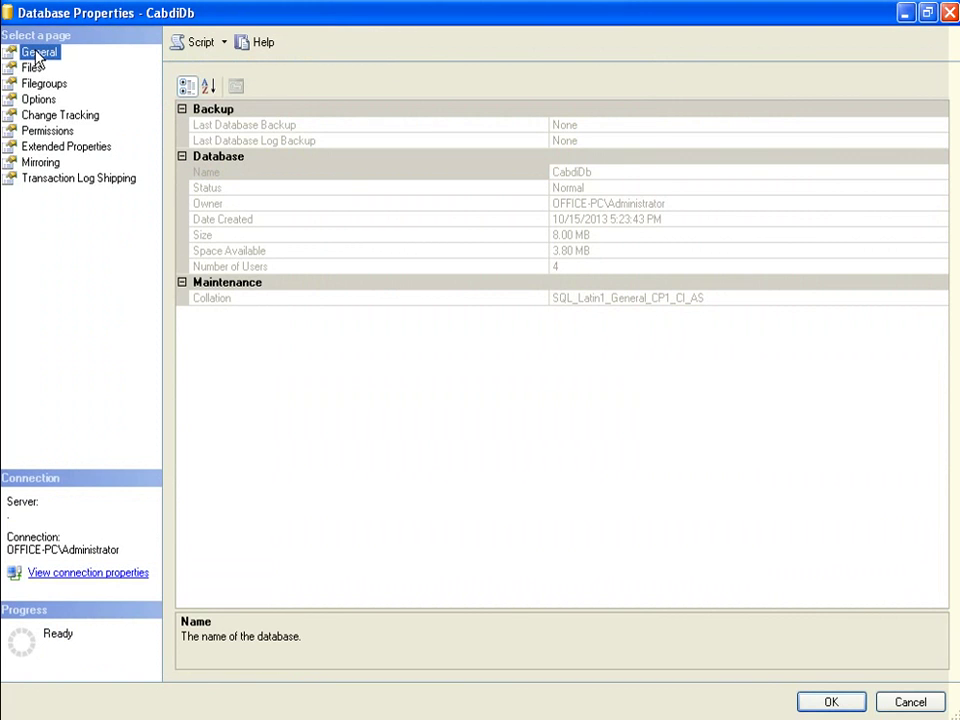
{"action": "left_click", "coordinate": [262, 127]}
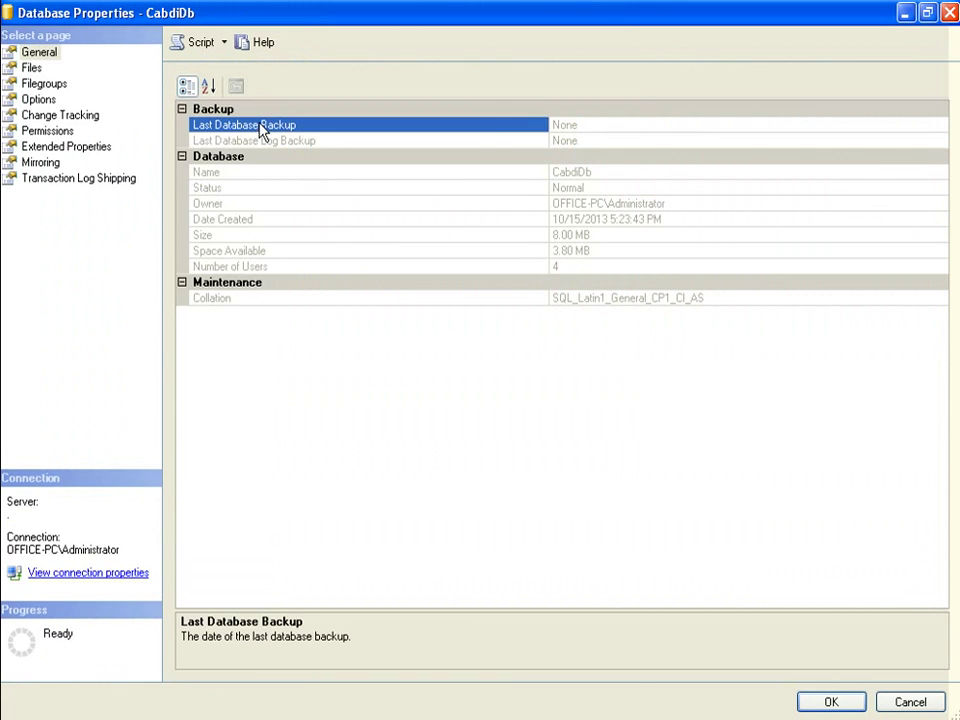
{"action": "left_click", "coordinate": [289, 288]}
{"action": "left_click", "coordinate": [285, 251]}
{"action": "left_click", "coordinate": [281, 205]}
{"action": "left_click", "coordinate": [281, 190]}
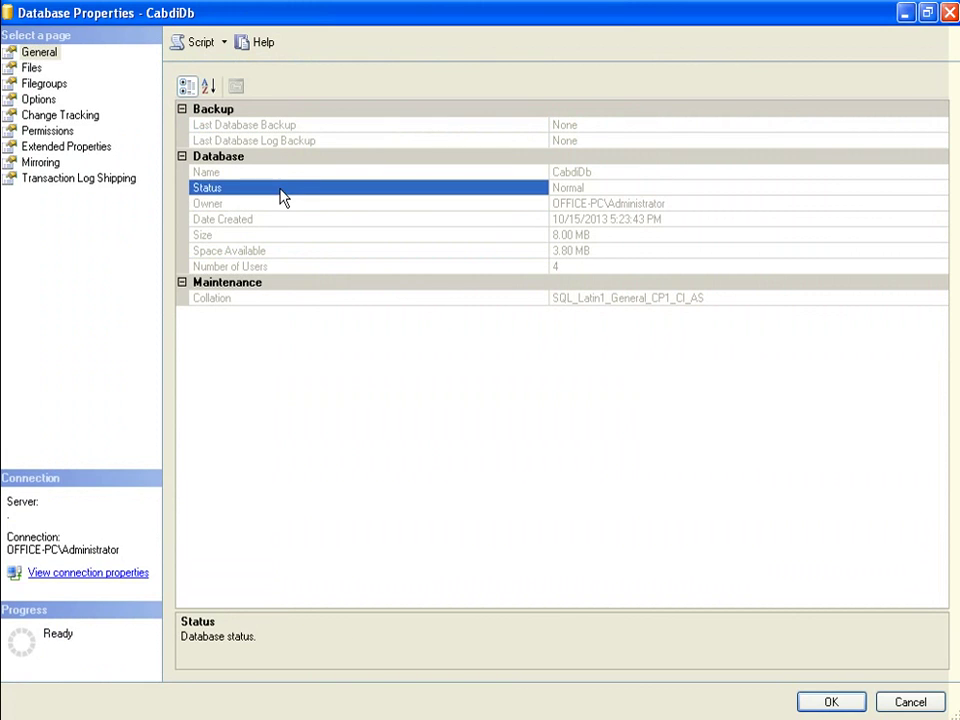
{"action": "left_click", "coordinate": [283, 169]}
{"action": "left_click", "coordinate": [288, 266]}
{"action": "left_click", "coordinate": [271, 126]}
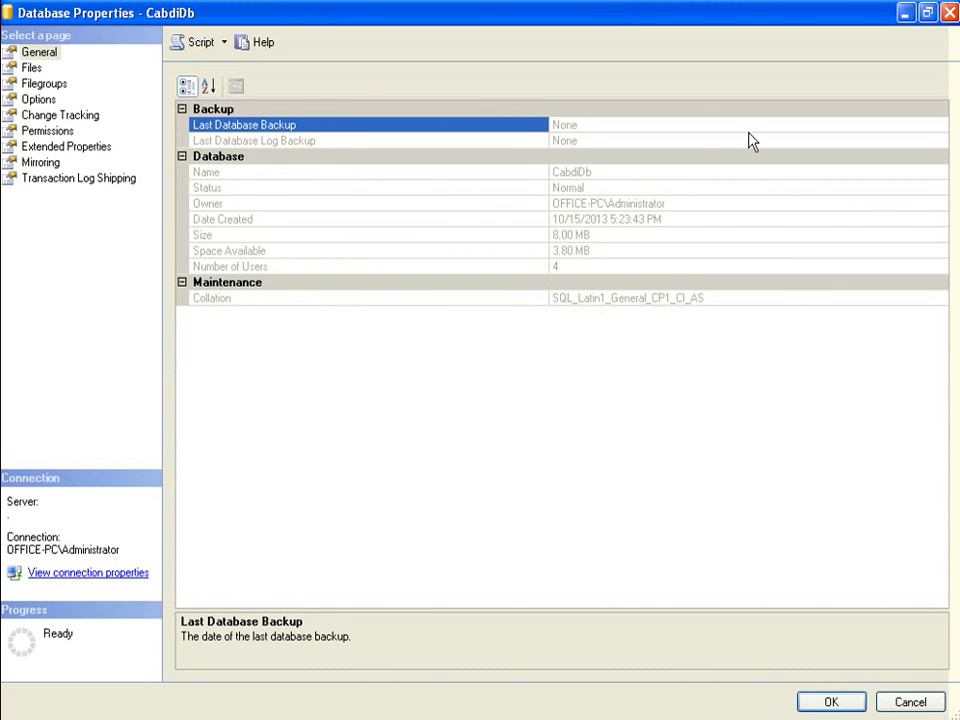
{"action": "left_click", "coordinate": [671, 125]}
{"action": "left_click", "coordinate": [664, 140]}
{"action": "left_click", "coordinate": [659, 124]}
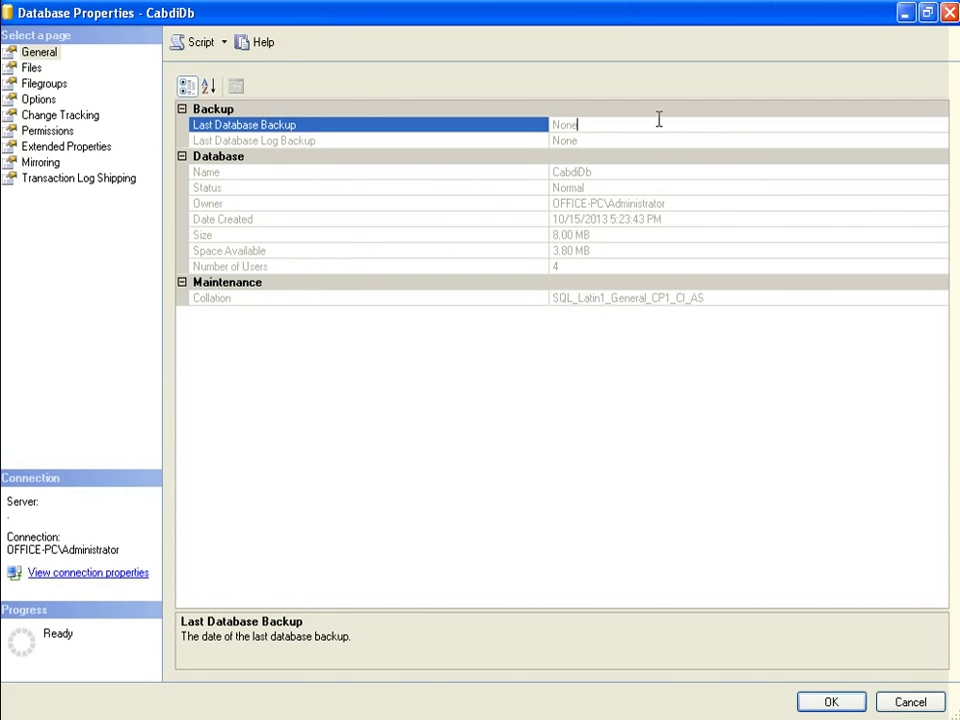
Review the database's name, status, owner, creation date, size and available space in the general properties.
{"action": "left_click", "coordinate": [306, 141]}
{"action": "left_click", "coordinate": [290, 172]}
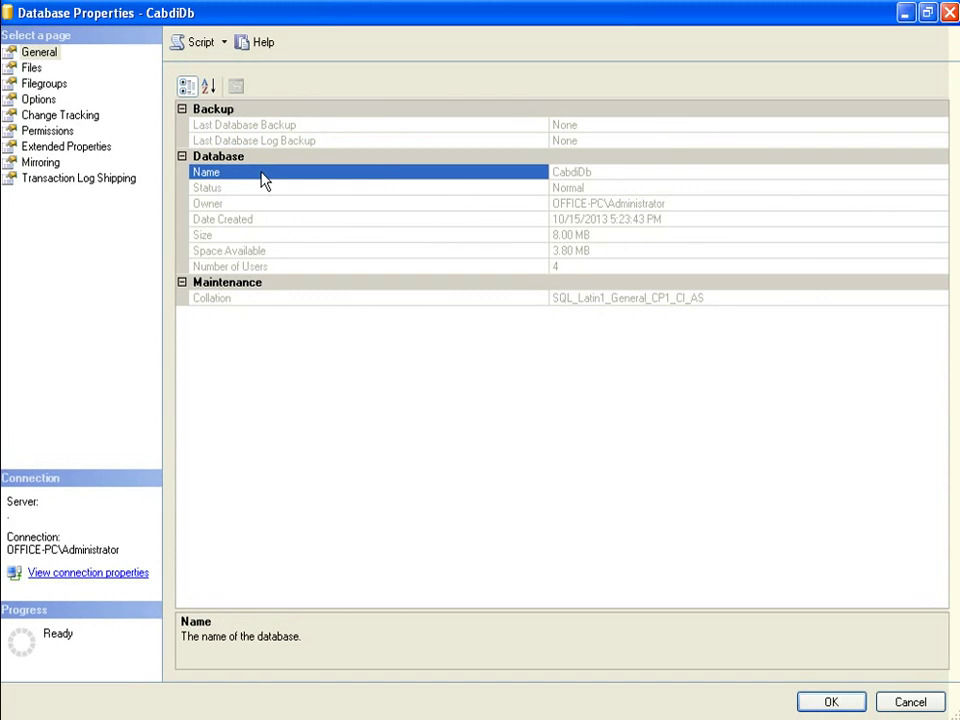
{"action": "left_click", "coordinate": [589, 171]}
{"action": "left_click", "coordinate": [392, 192]}
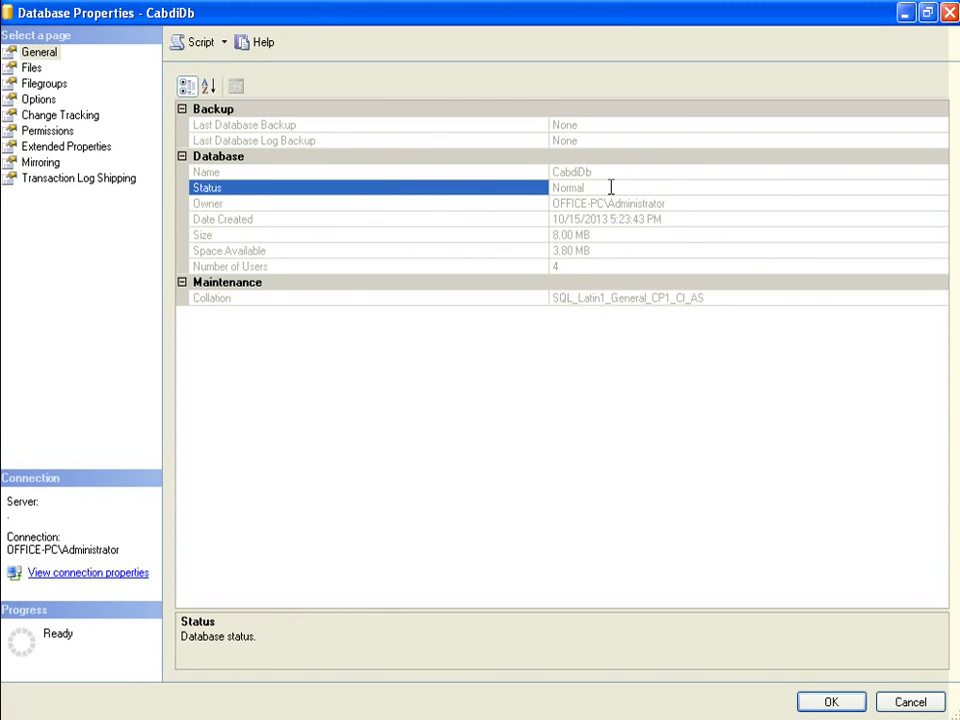
{"action": "left_click", "coordinate": [608, 188]}
{"action": "left_click", "coordinate": [377, 204]}
{"action": "left_click", "coordinate": [574, 205]}
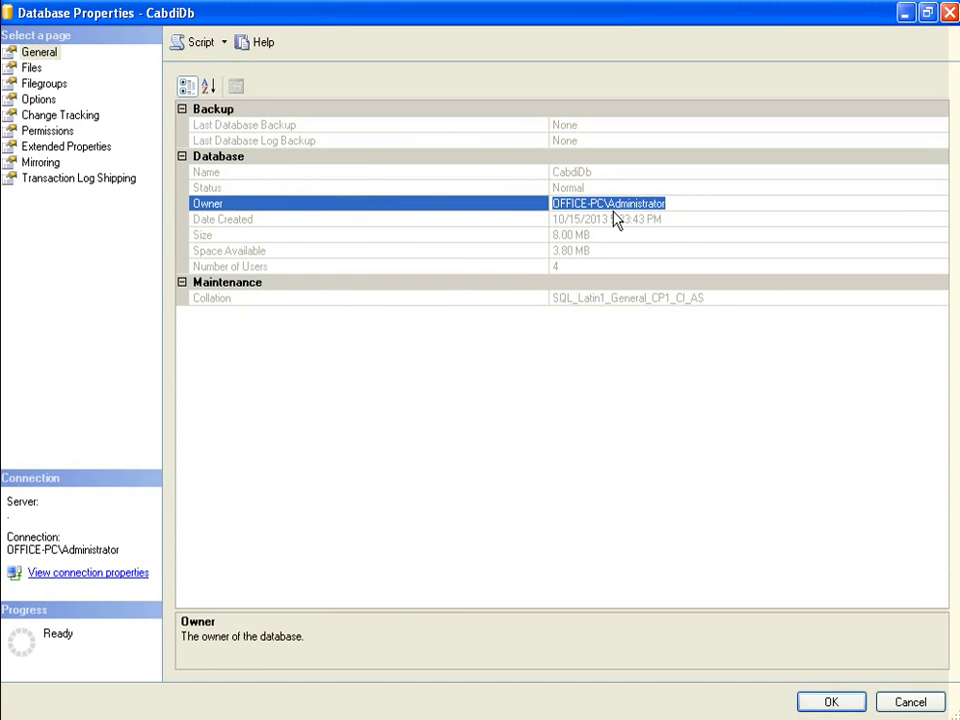
{"action": "left_click", "coordinate": [257, 219]}
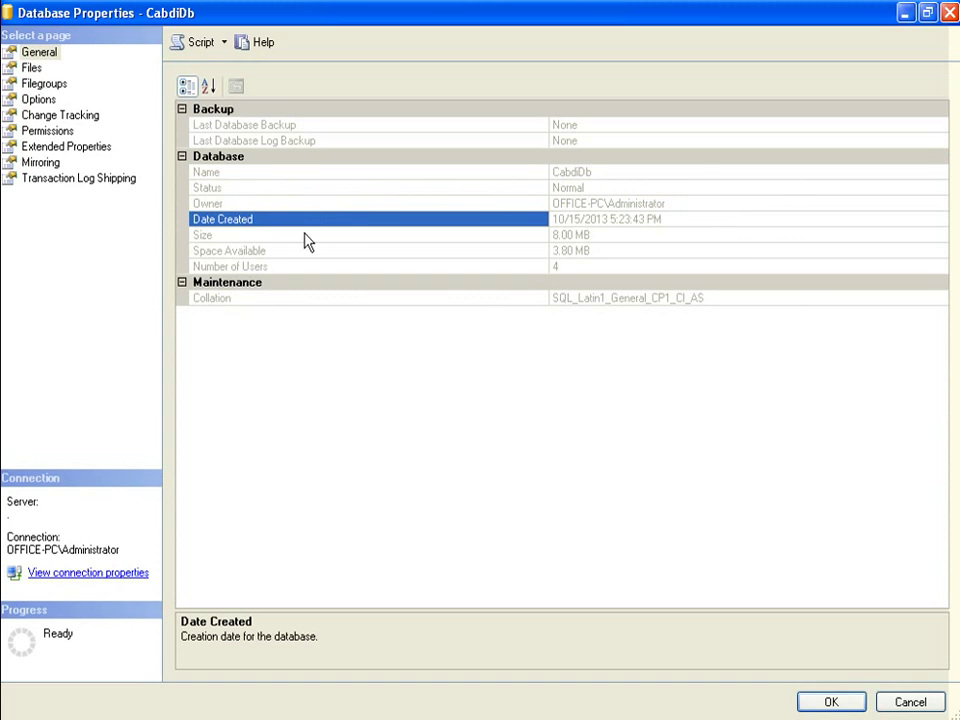
{"action": "left_click", "coordinate": [595, 236]}
{"action": "left_click", "coordinate": [600, 235]}
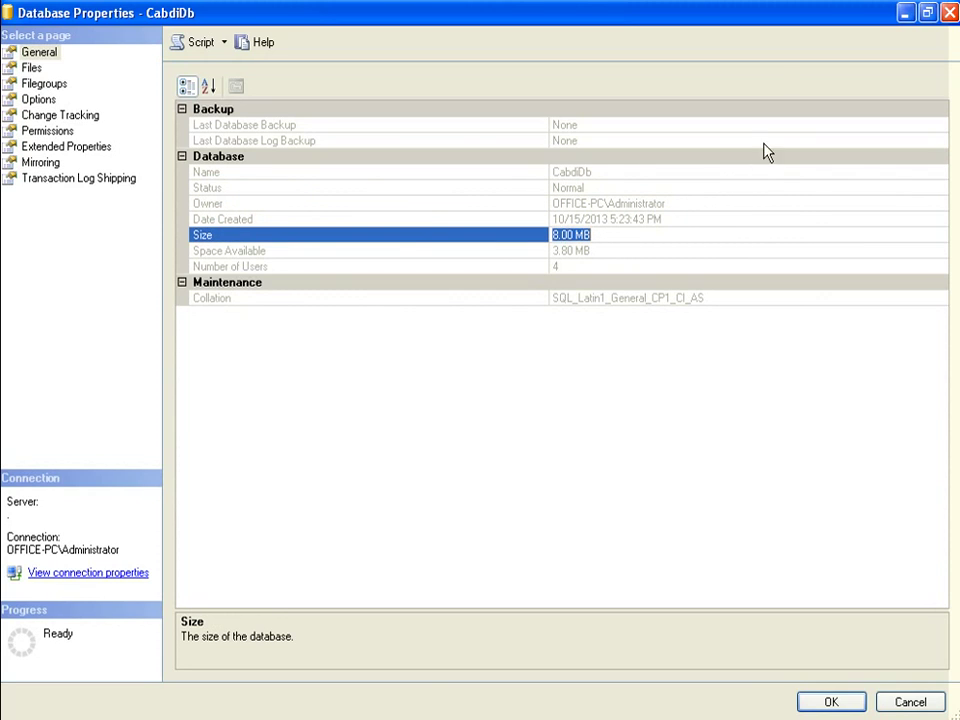
{"action": "left_click", "coordinate": [300, 252]}
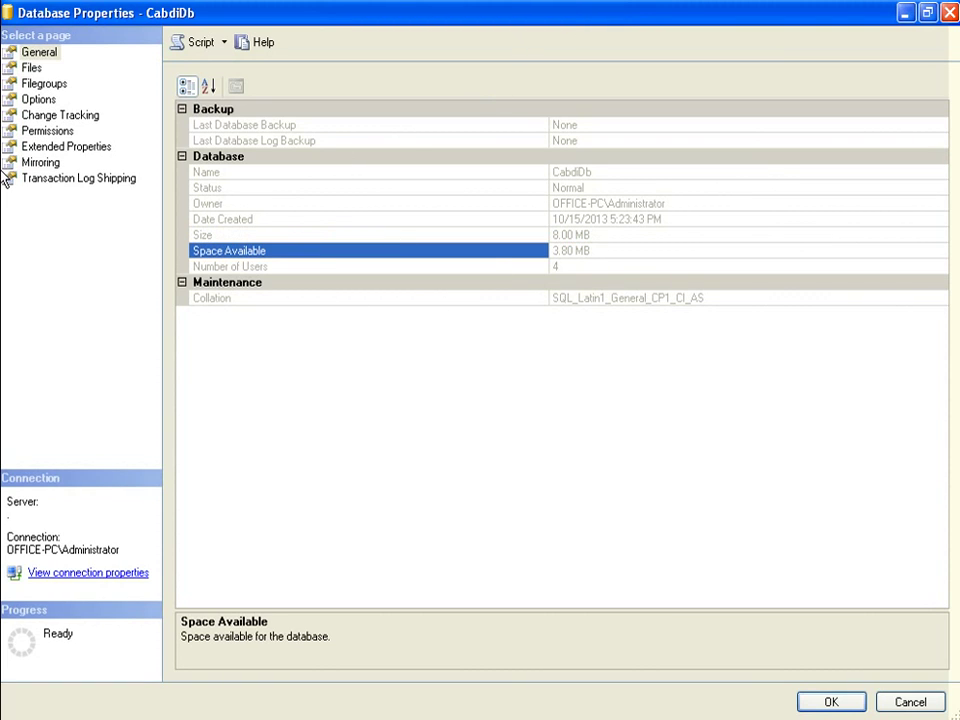
Examine the database's files, comparing the logical names of the data file and the log file.
{"action": "left_click", "coordinate": [32, 69]}
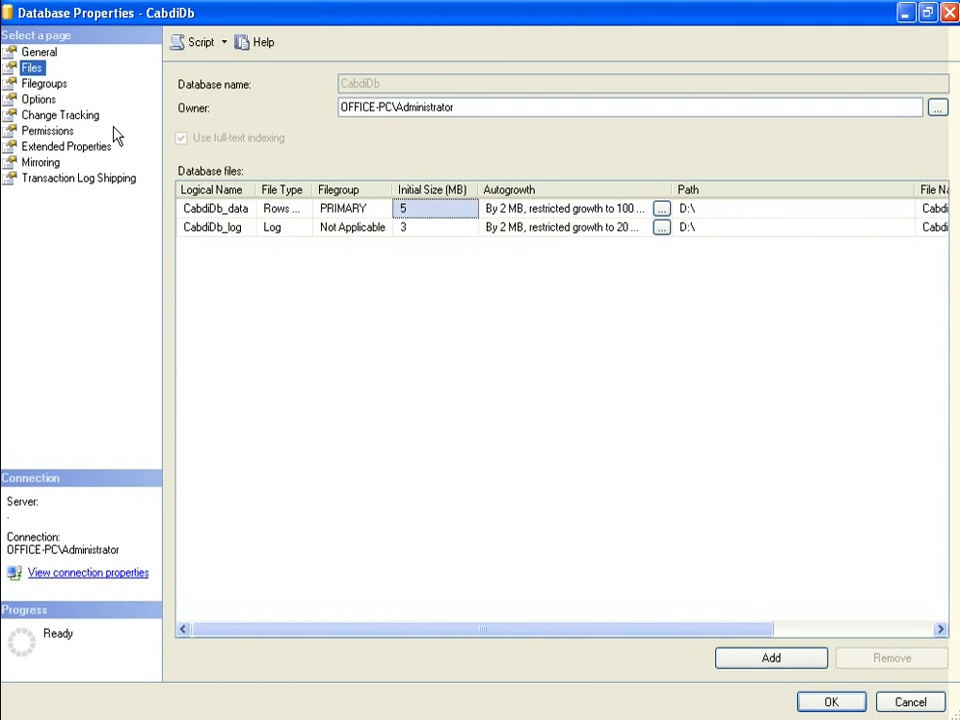
{"action": "left_click", "coordinate": [214, 226]}
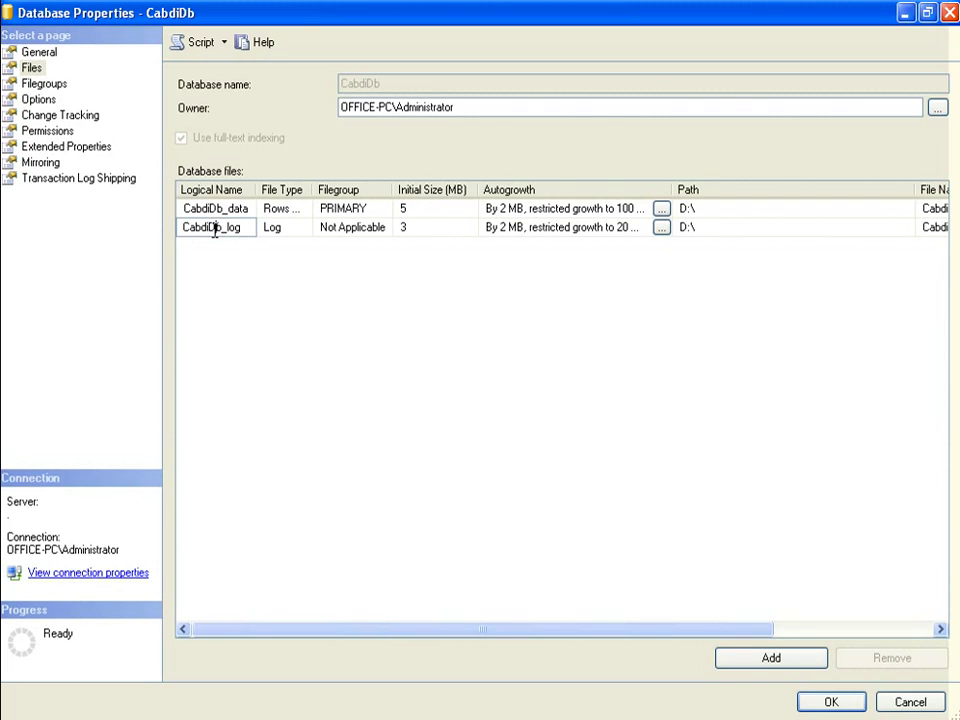
{"action": "left_click", "coordinate": [222, 209]}
{"action": "left_click", "coordinate": [212, 225]}
{"action": "left_click", "coordinate": [216, 206]}
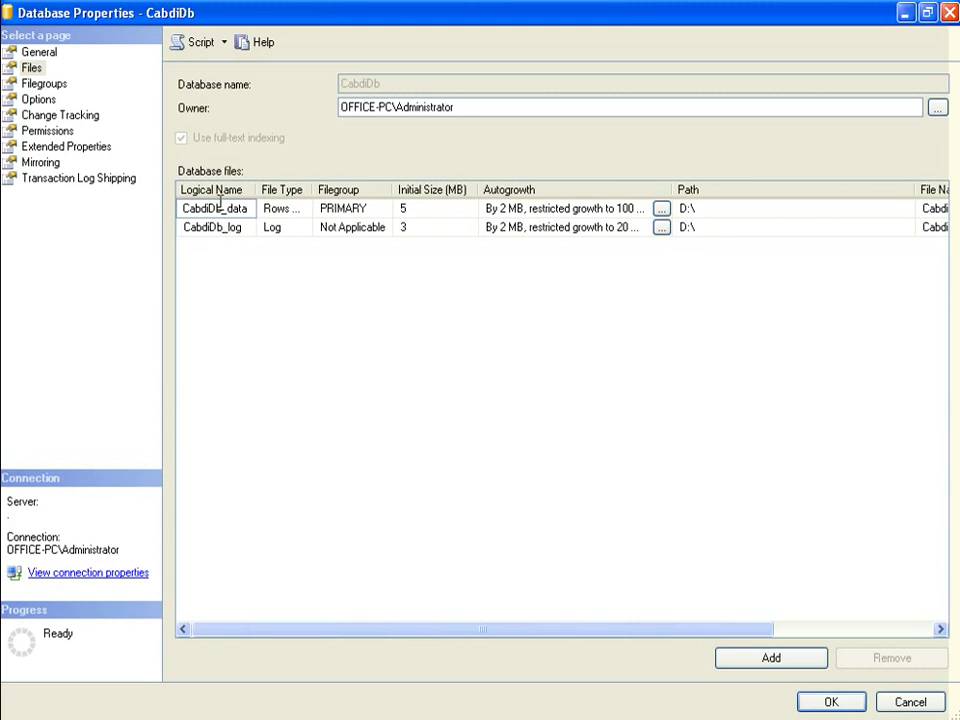
{"action": "left_click", "coordinate": [240, 227]}
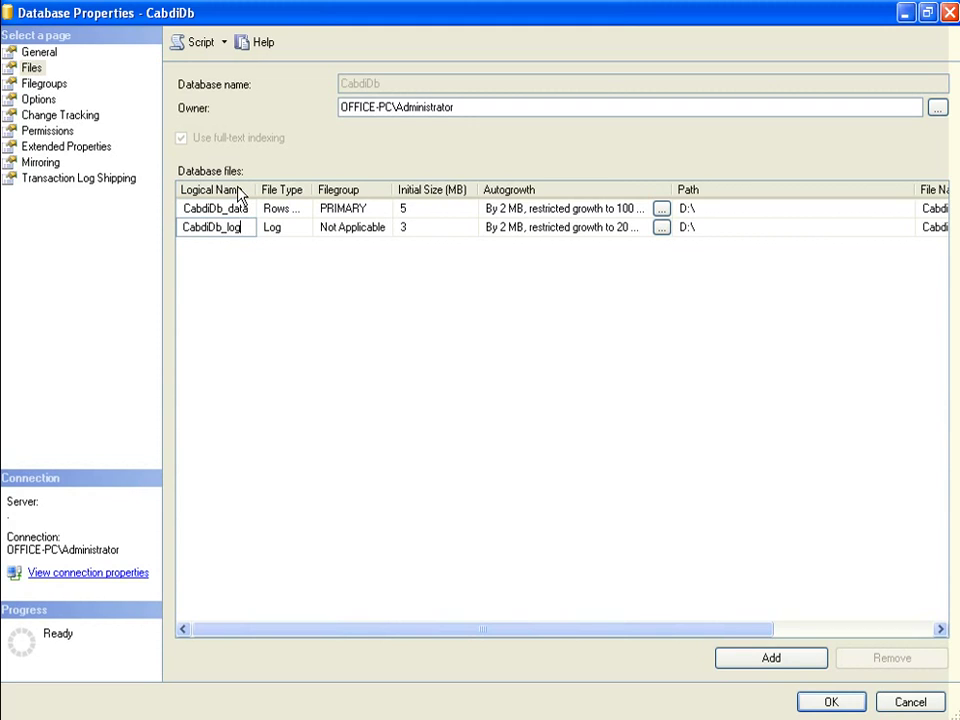
{"action": "left_click", "coordinate": [232, 208]}
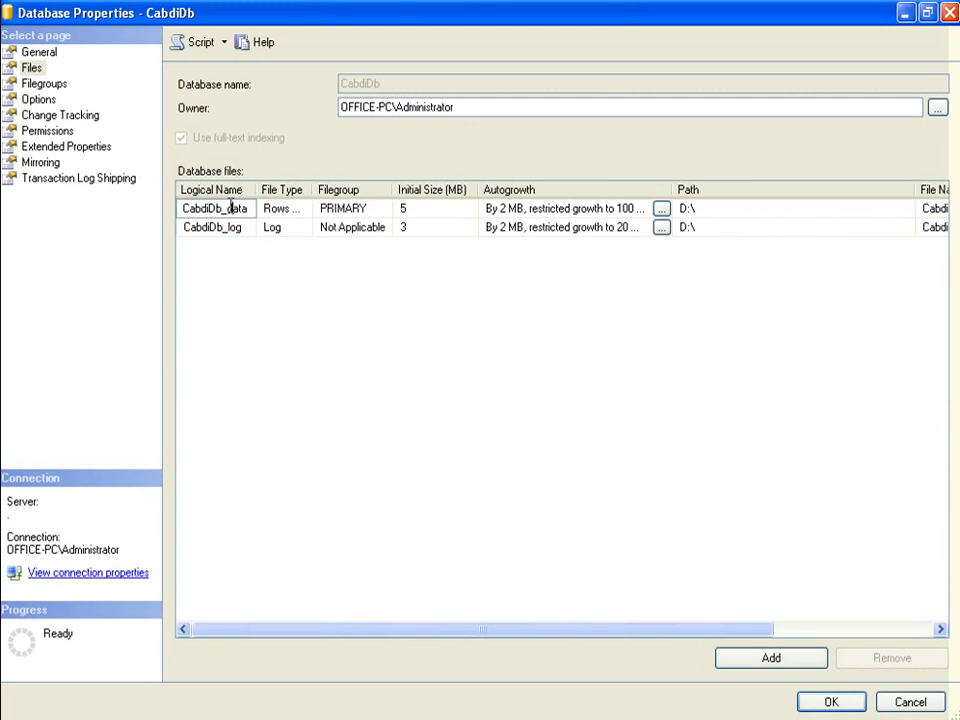
{"action": "left_click", "coordinate": [228, 227]}
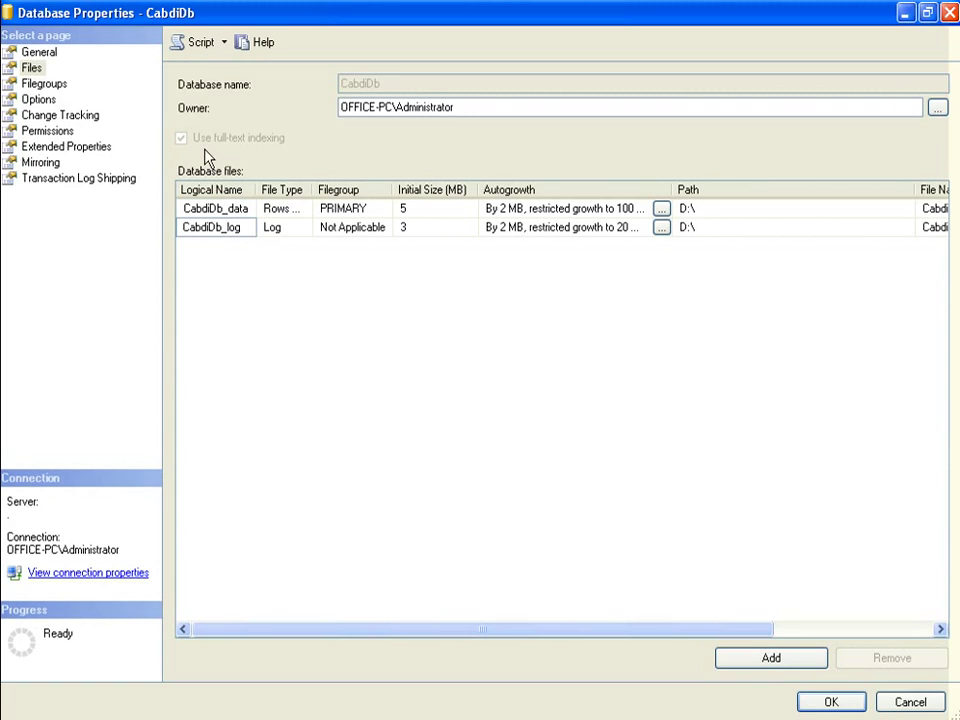
Compare the database's filegroups with its file list, returning to the data file CabdiDb_data.
{"action": "left_click", "coordinate": [45, 85]}
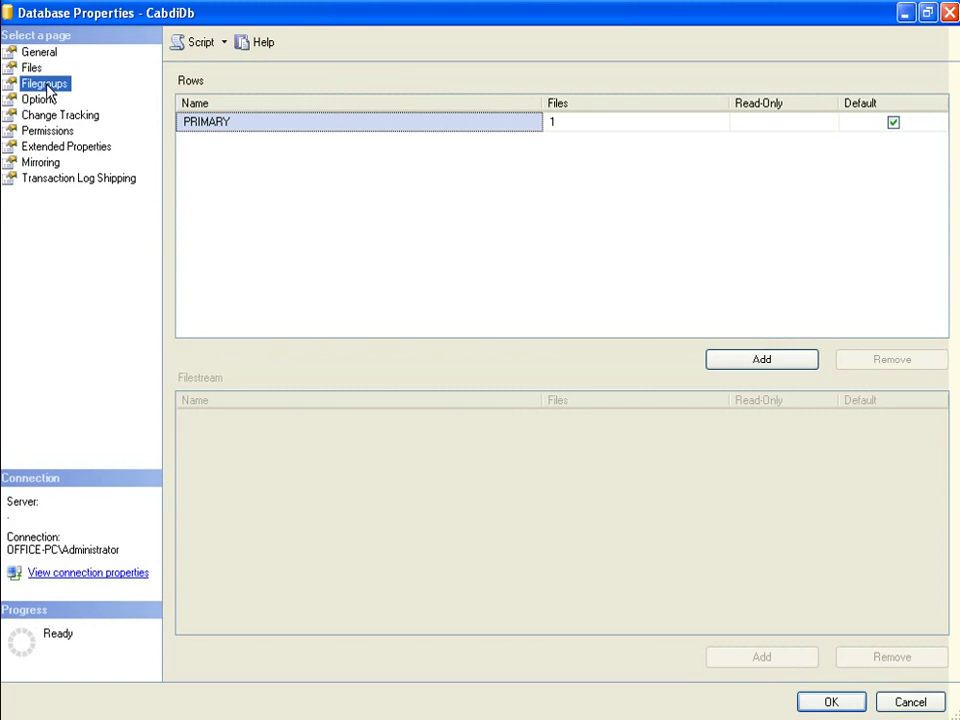
{"action": "left_click", "coordinate": [36, 68]}
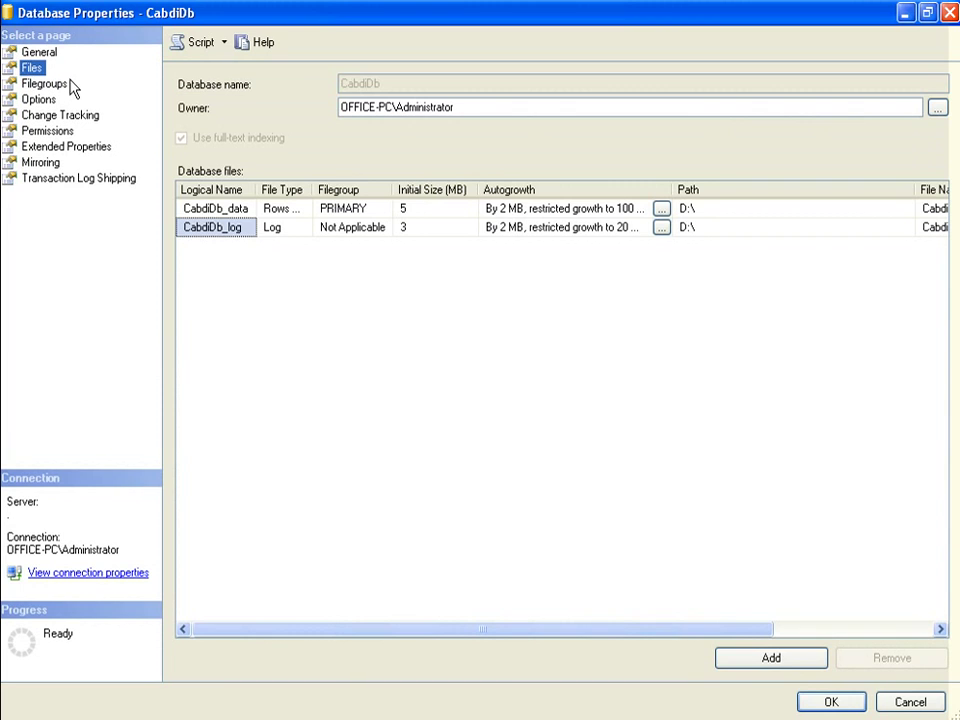
{"action": "left_click", "coordinate": [228, 208]}
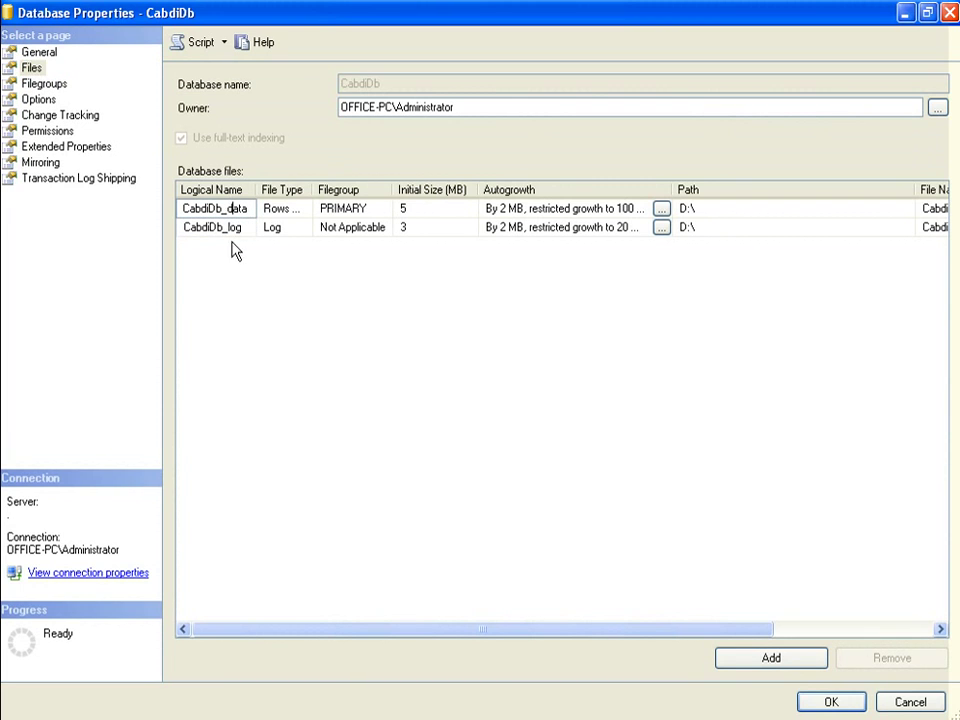
{"action": "left_click", "coordinate": [45, 84]}
{"action": "left_click", "coordinate": [34, 68]}
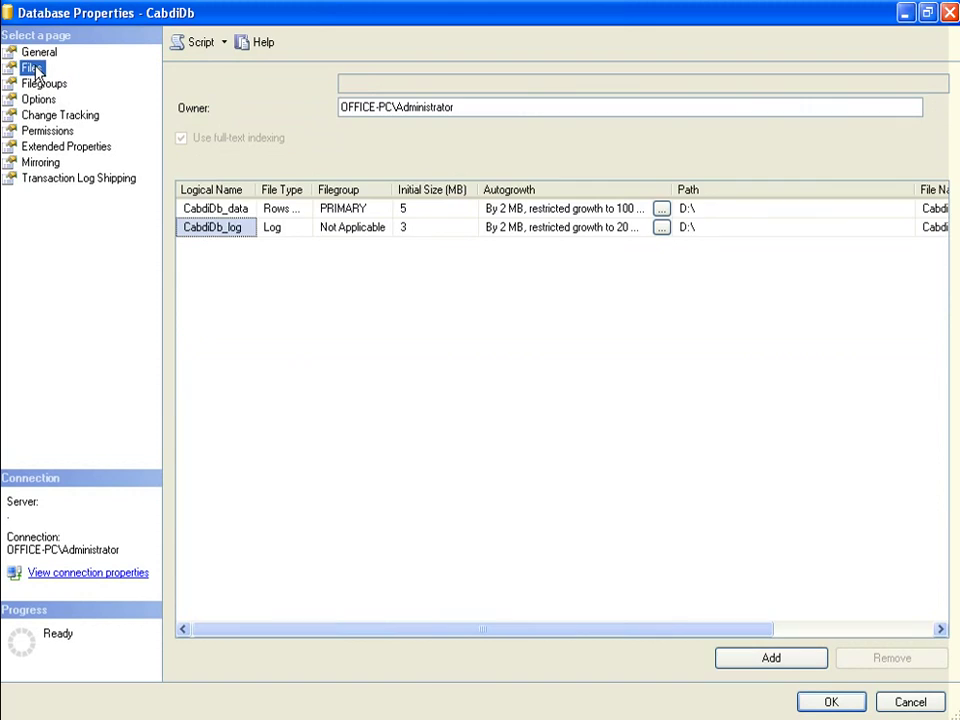
{"action": "left_click", "coordinate": [227, 208]}
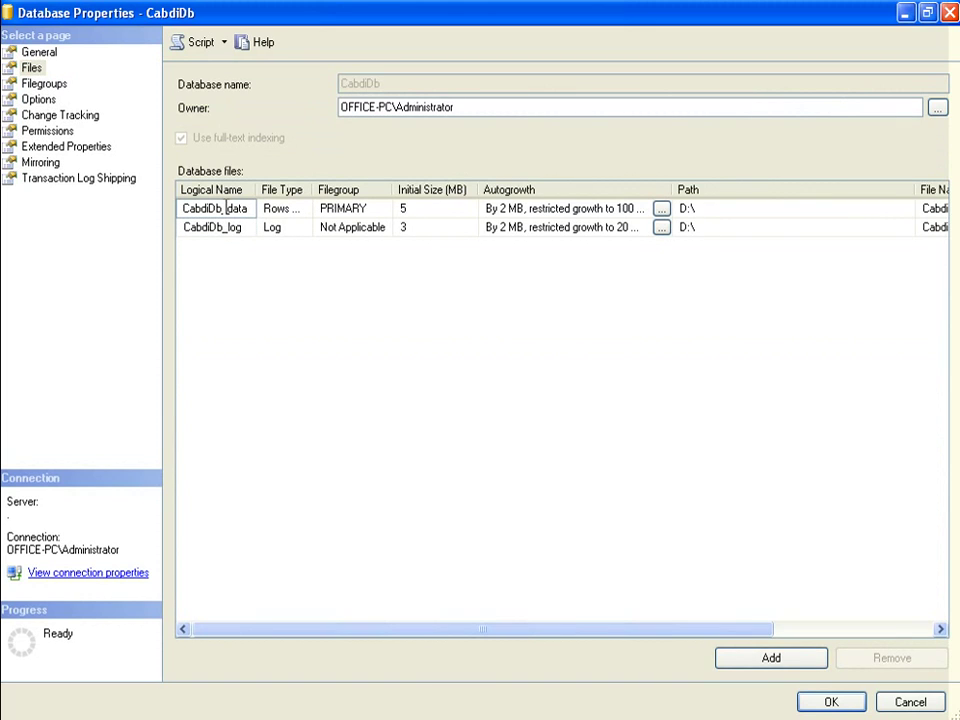
Check which filegroup is assigned to the CabdiDb_data file and to the CabdiDb_log file.
{"action": "left_click", "coordinate": [350, 210]}
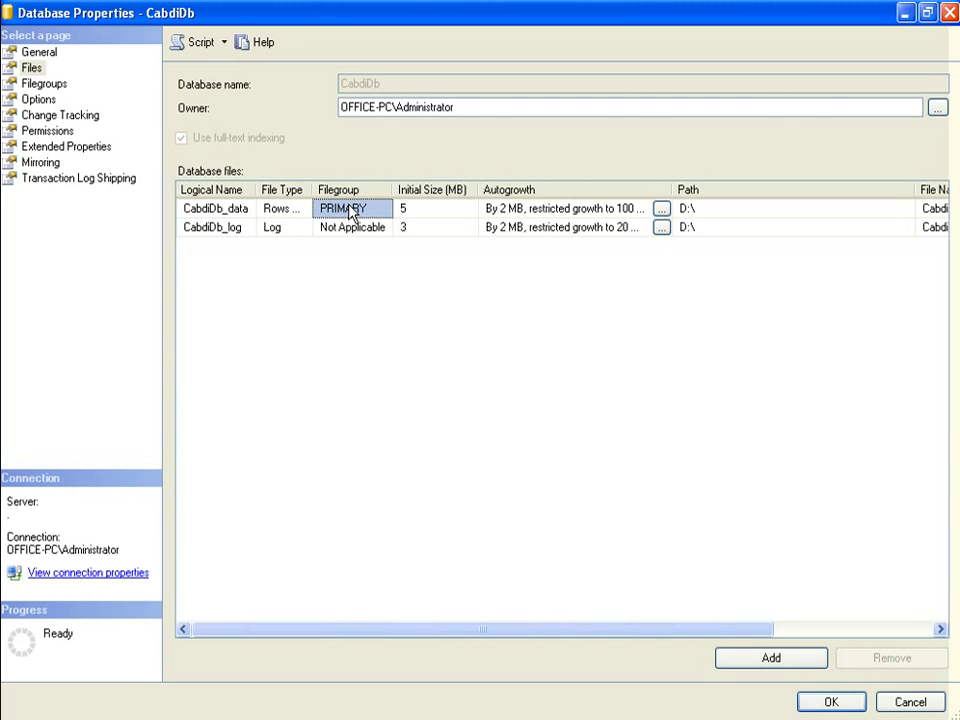
{"action": "left_click", "coordinate": [218, 208]}
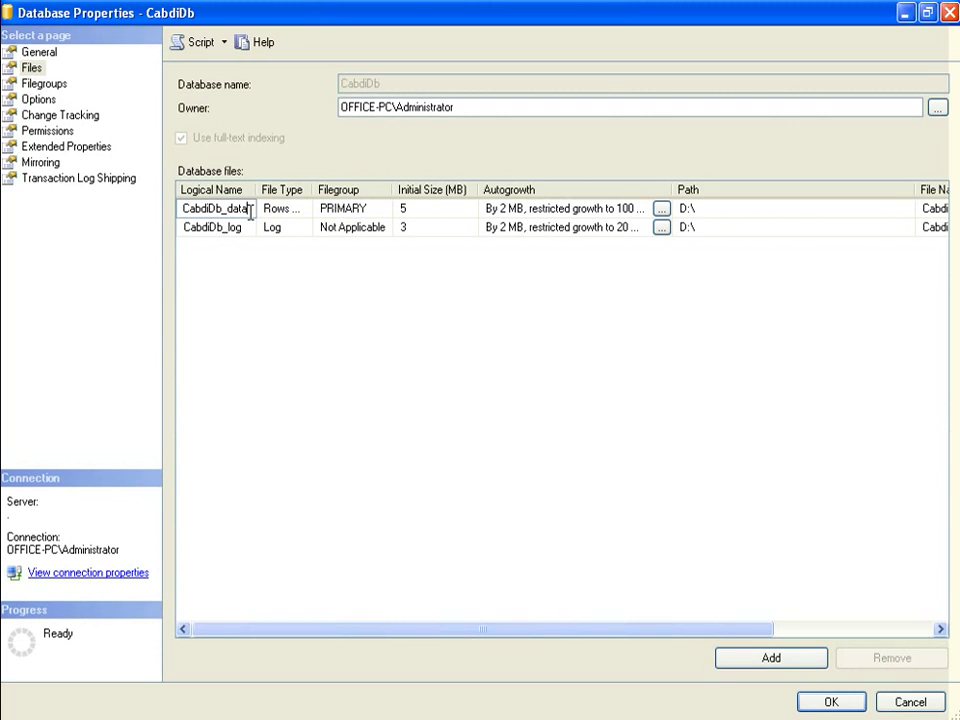
{"action": "left_click_drag", "start_coordinate": [248, 208], "coordinate": [182, 208]}
{"action": "left_click", "coordinate": [350, 212]}
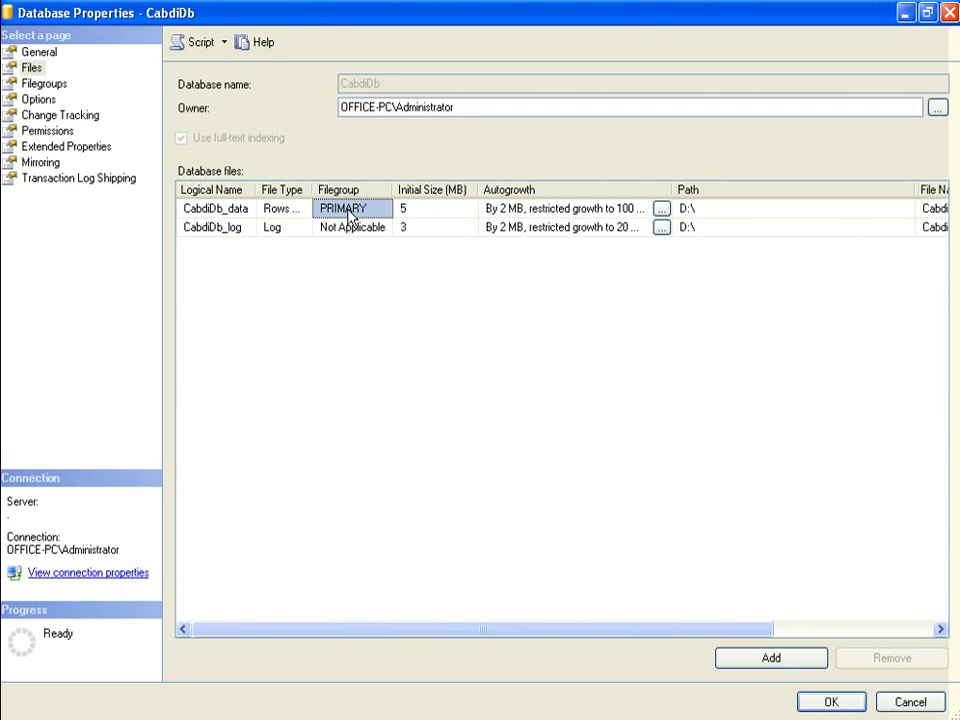
{"action": "left_click", "coordinate": [213, 227]}
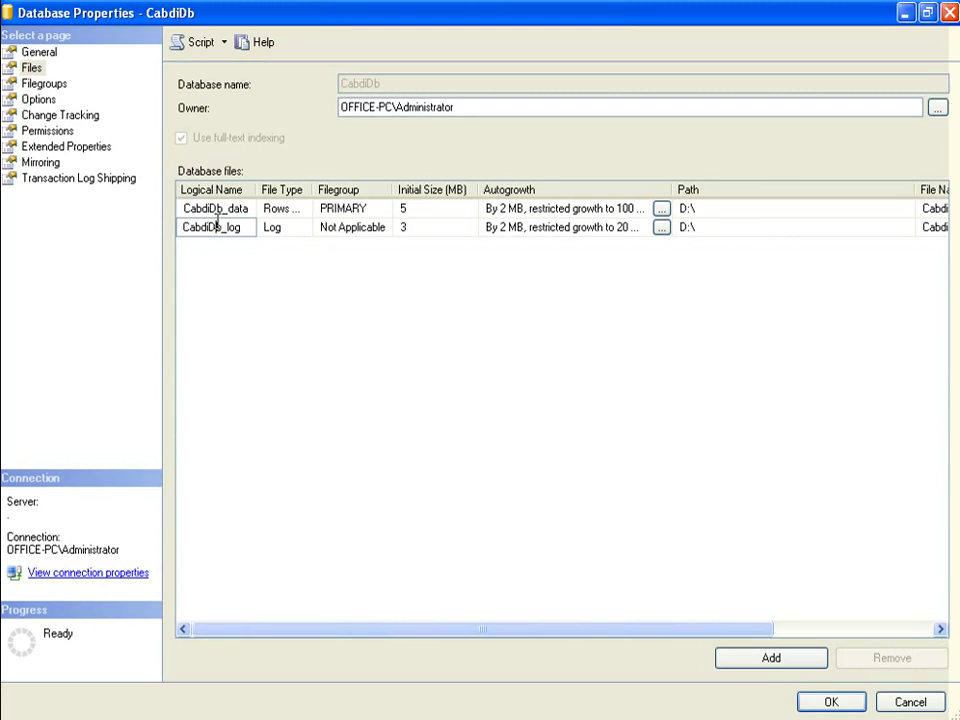
{"action": "left_click", "coordinate": [336, 228]}
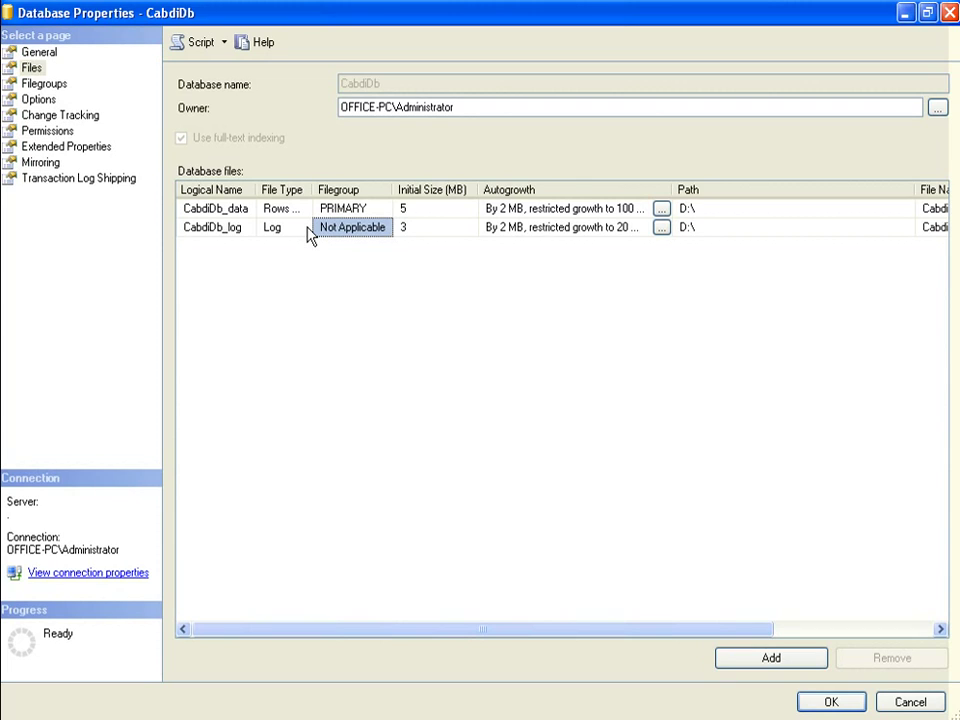
Check how many files the PRIMARY filegroup contains, return to the file list, and close the database properties.
{"action": "left_click", "coordinate": [45, 88]}
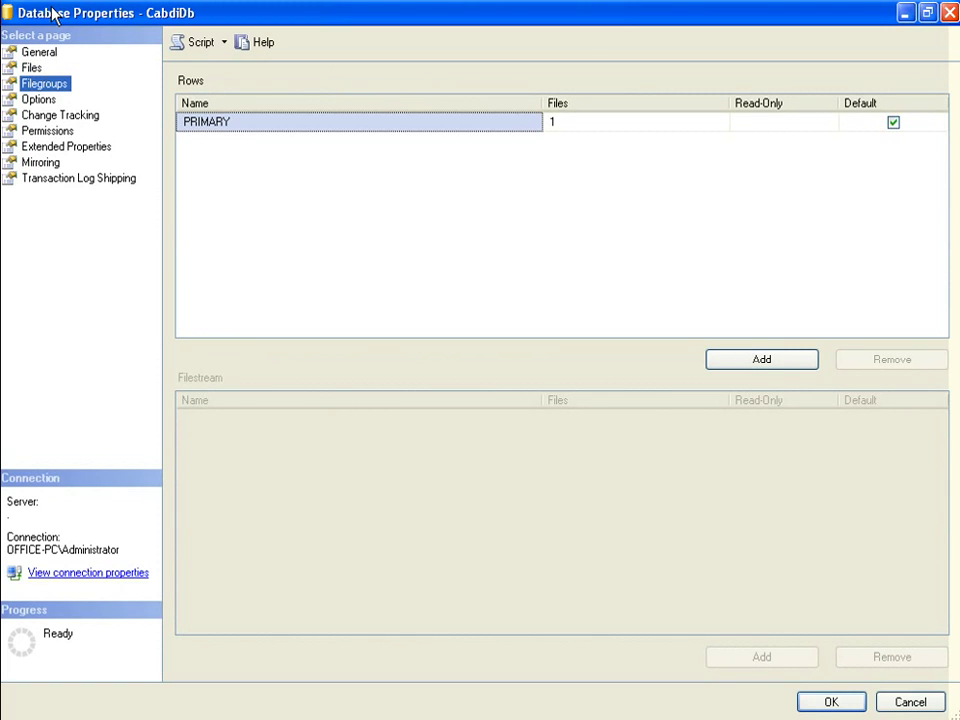
{"action": "left_click", "coordinate": [197, 127]}
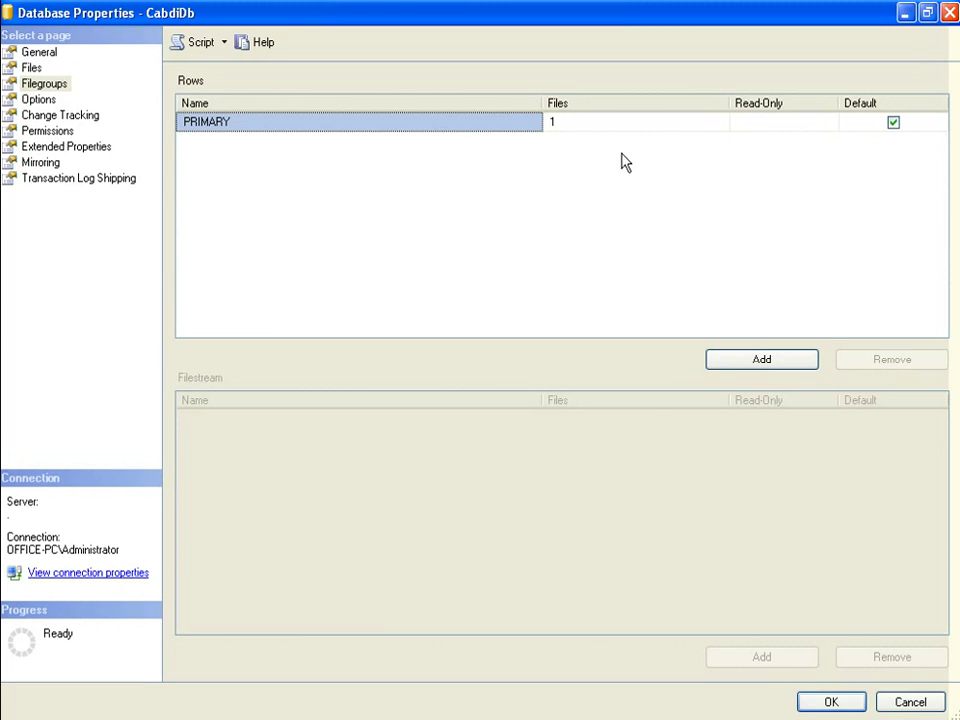
{"action": "left_click", "coordinate": [603, 127]}
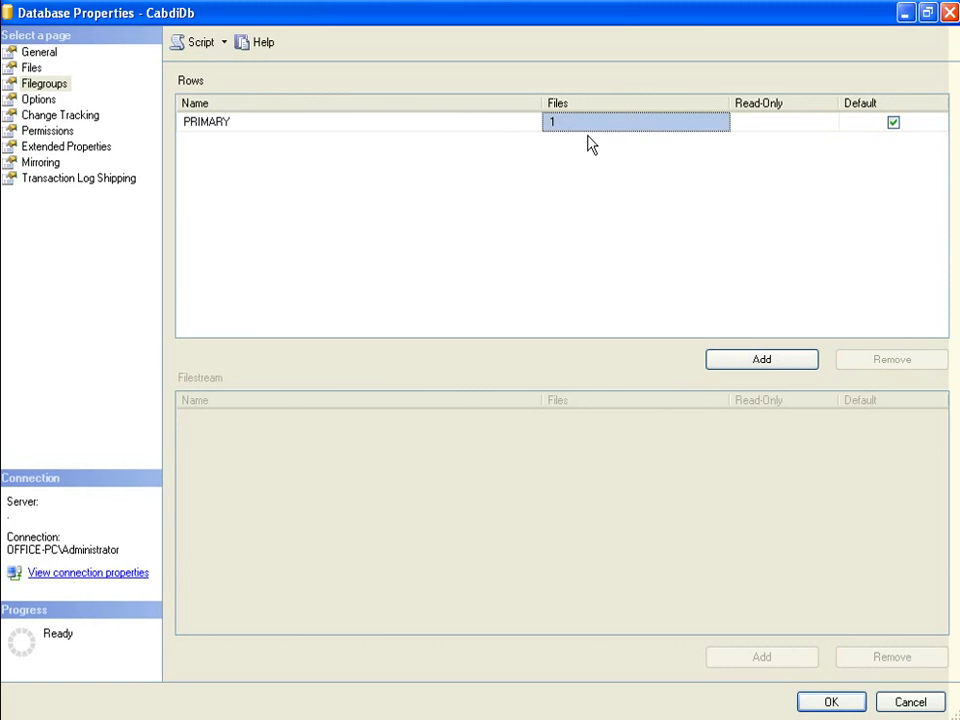
{"action": "left_click", "coordinate": [31, 68]}
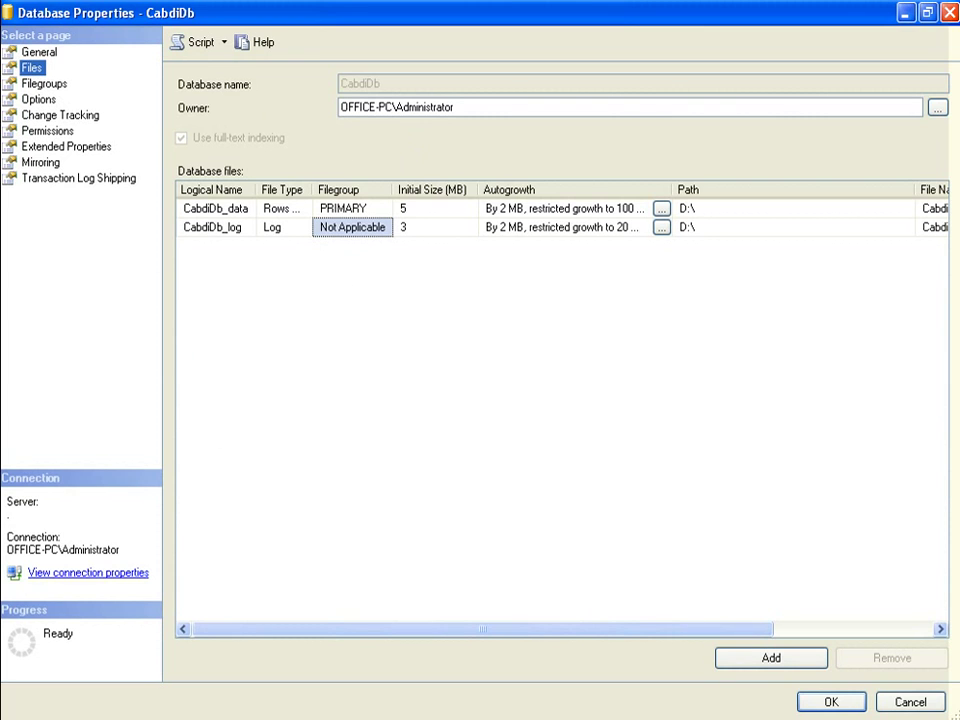
{"action": "left_click", "coordinate": [834, 702]}
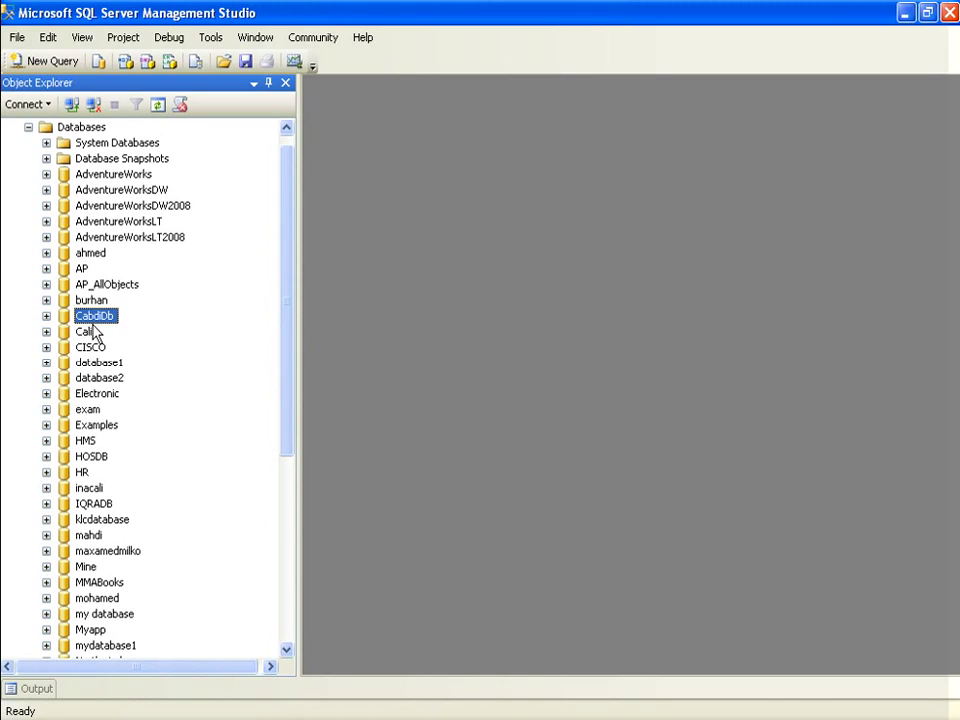
Reopen the CabdiDb properties and add a new database file with the logical name CabdiDb_data.
{"action": "right_click", "coordinate": [81, 321]}
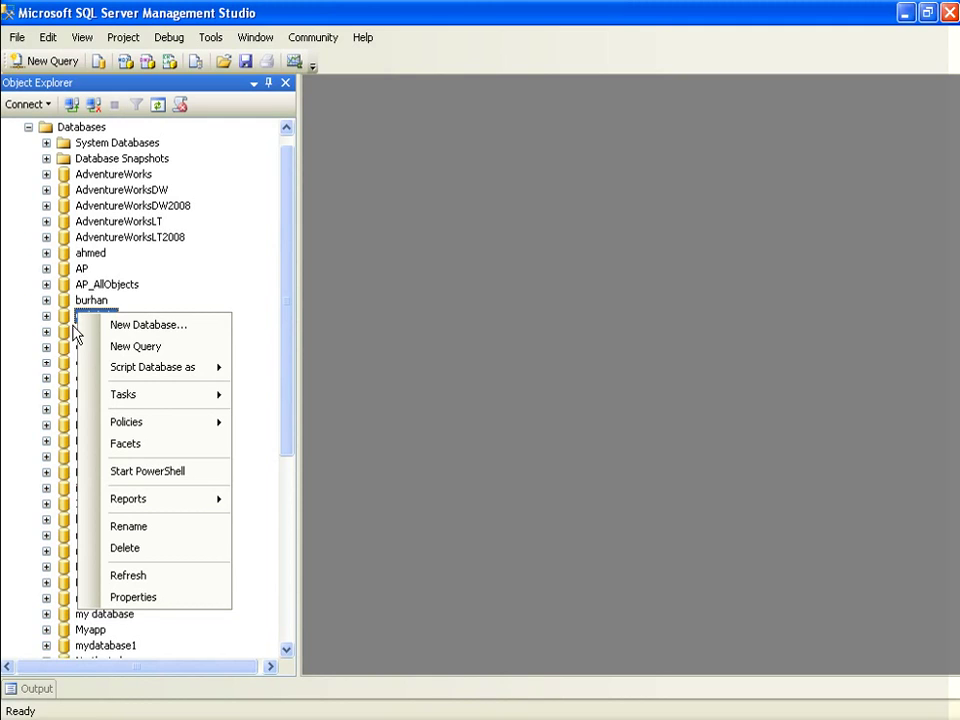
{"action": "left_click", "coordinate": [128, 597]}
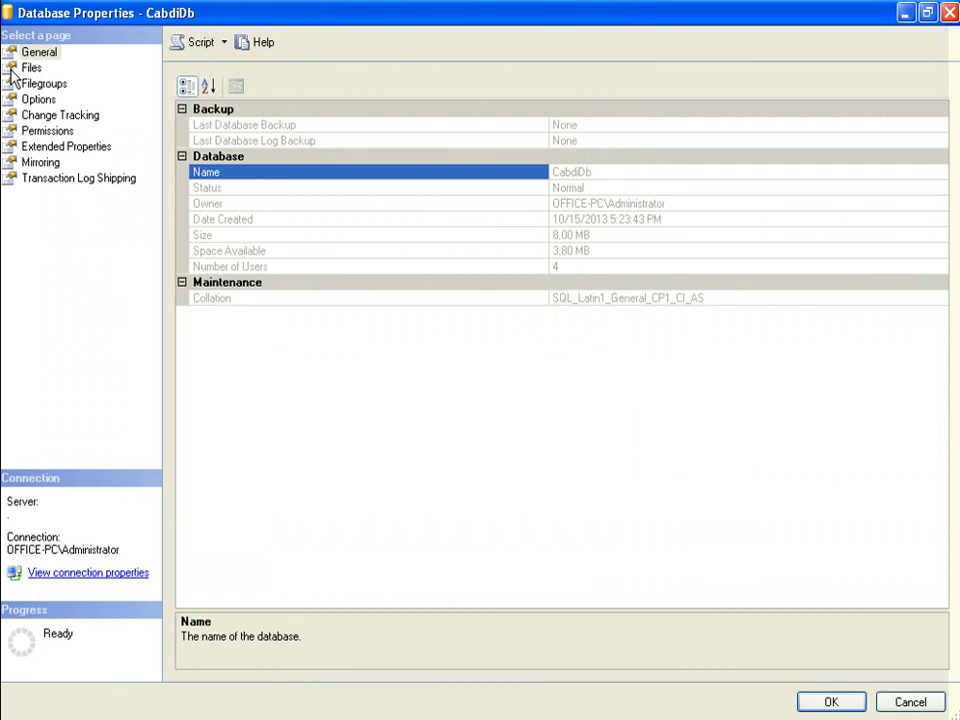
{"action": "left_click", "coordinate": [11, 69]}
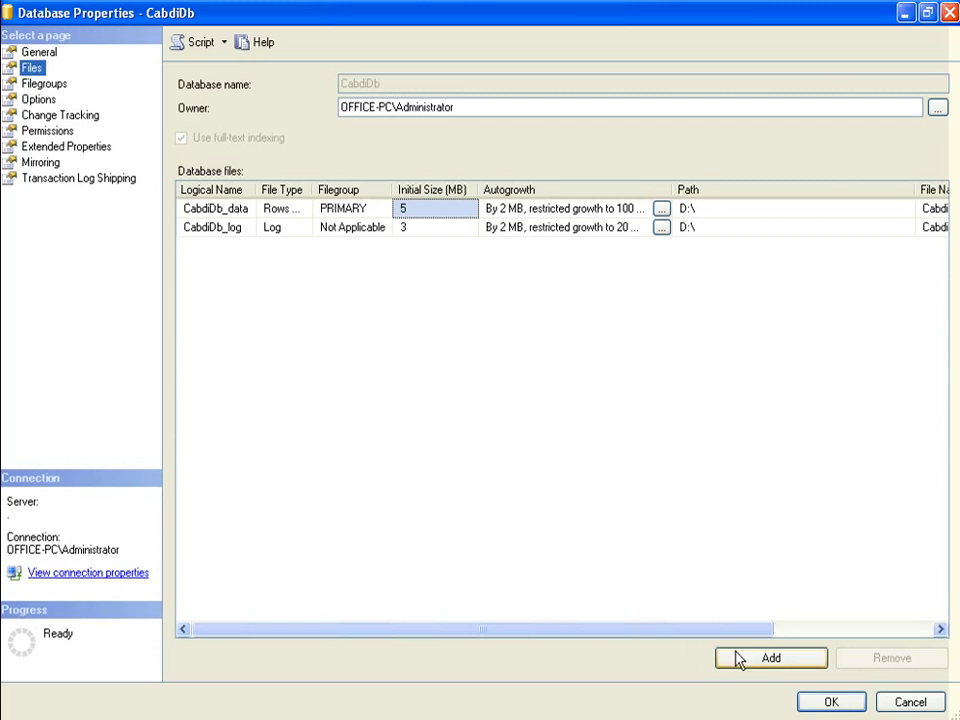
{"action": "left_click", "coordinate": [784, 677]}
{"action": "left_click", "coordinate": [231, 247]}
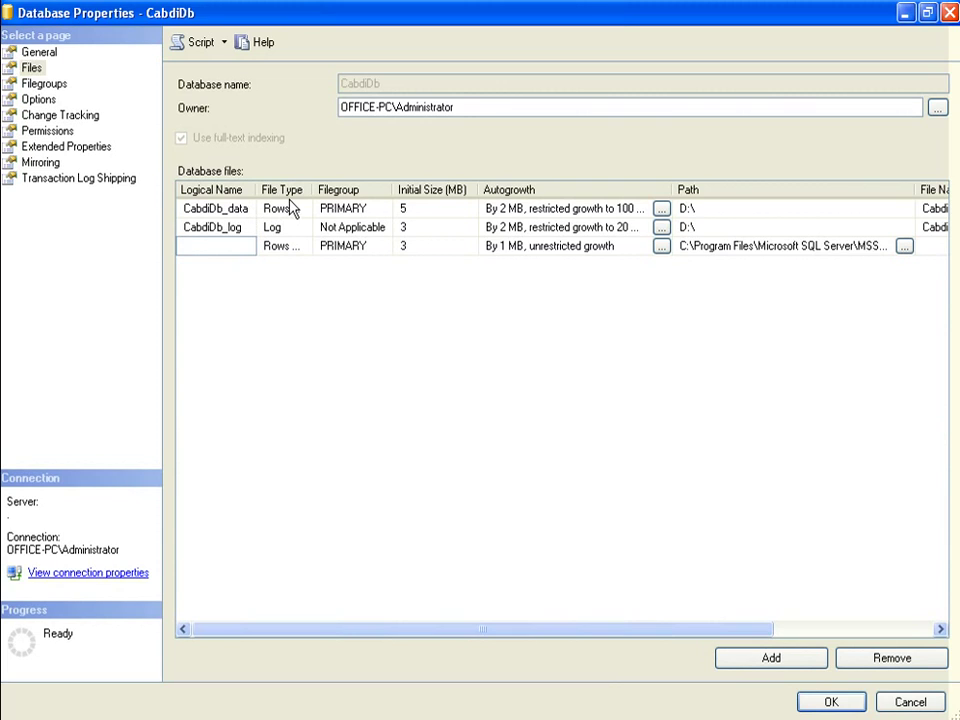
{"action": "type", "text": "Ca"}
{"action": "type", "text": "bdiDb_data"}
Assign the new file the rows data type, keeping the PRIMARY filegroup and the 3 MB initial size.
{"action": "left_click", "coordinate": [300, 246]}
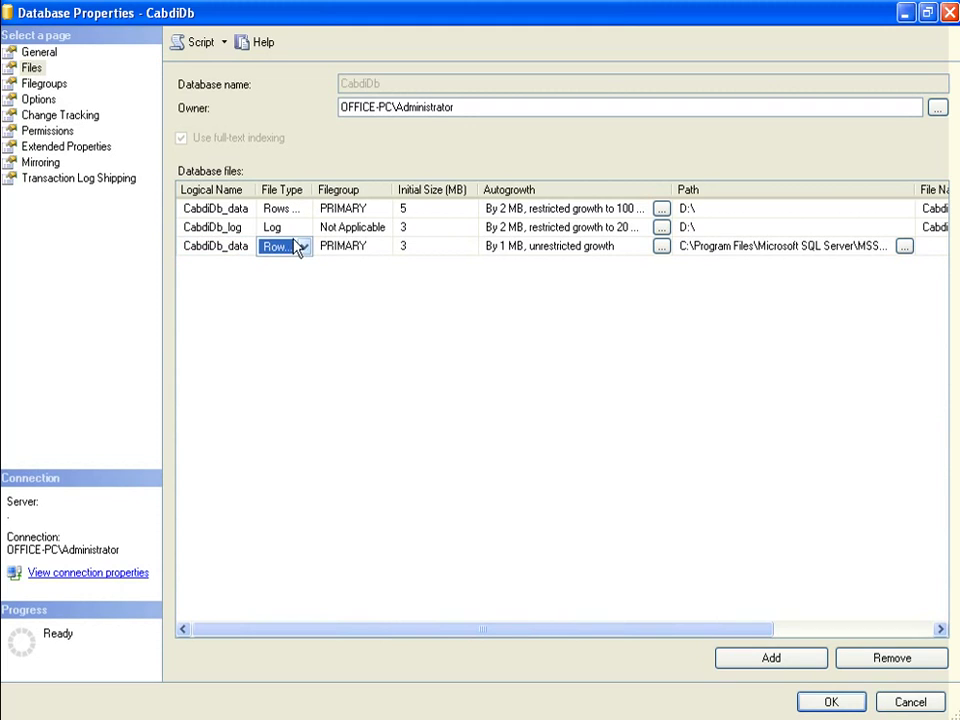
{"action": "left_click", "coordinate": [304, 246]}
{"action": "left_click", "coordinate": [284, 266]}
{"action": "left_click", "coordinate": [346, 258]}
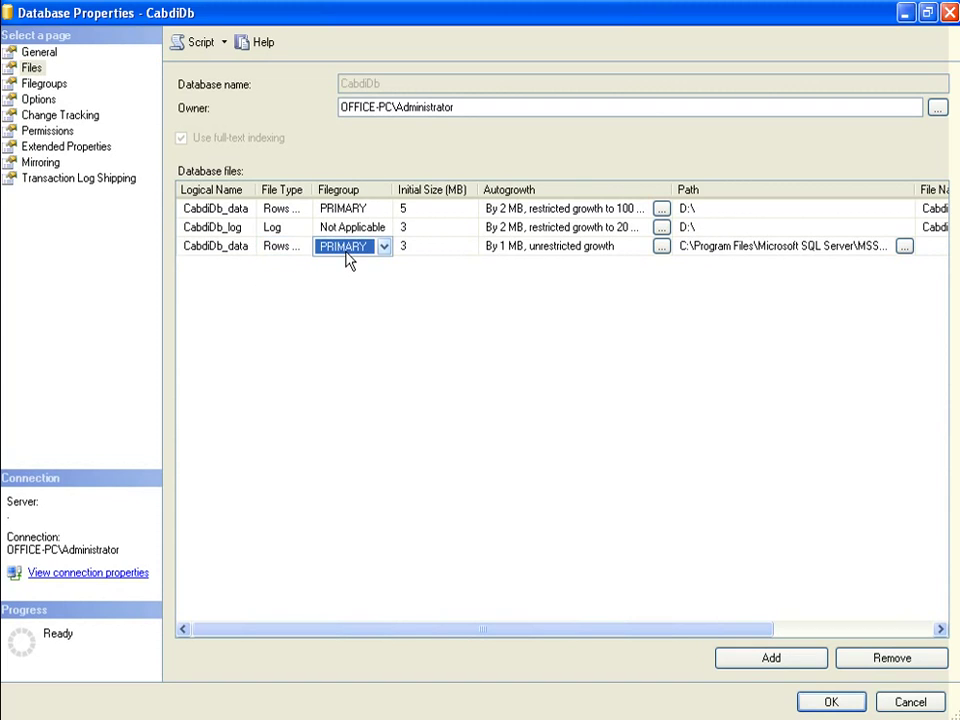
{"action": "left_click", "coordinate": [435, 245]}
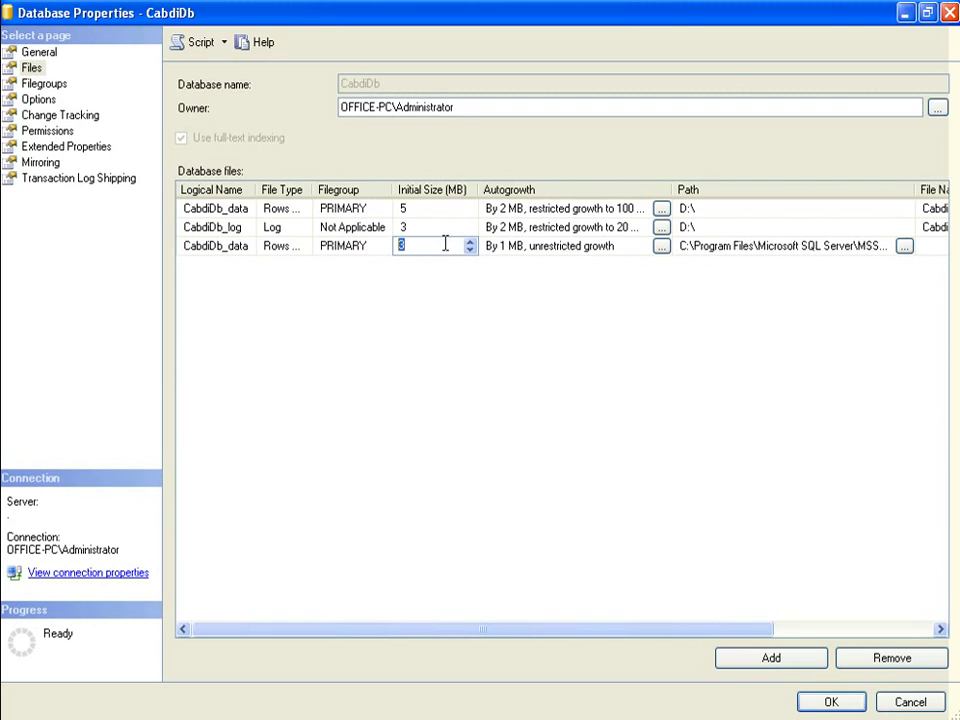
Open the autogrowth settings of the new file, turning autogrowth off and back on.
{"action": "left_click", "coordinate": [515, 250]}
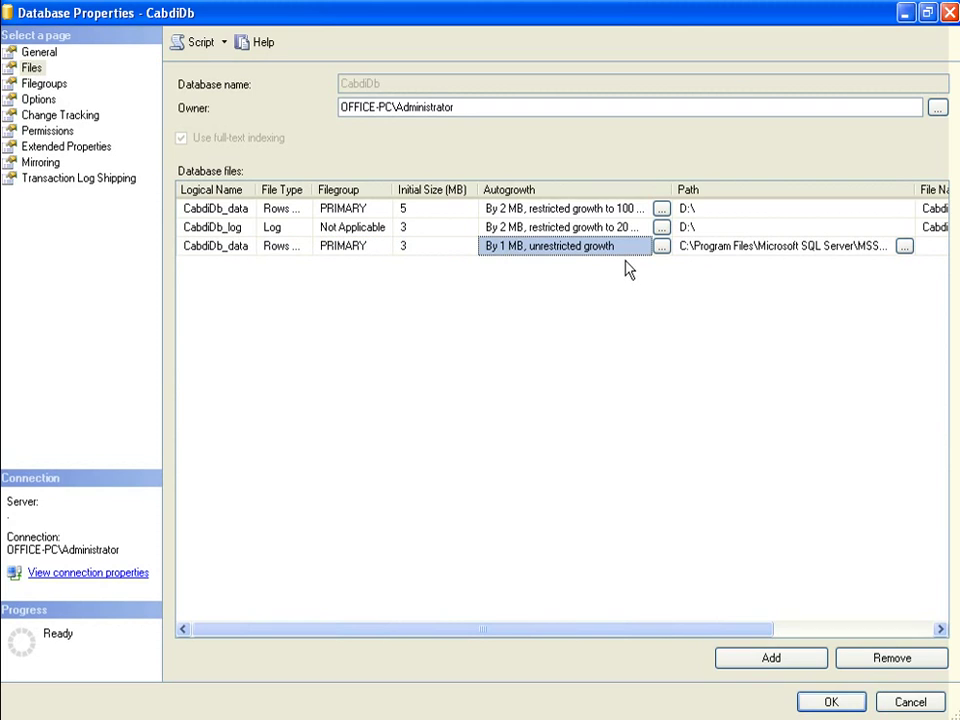
{"action": "left_click", "coordinate": [660, 247]}
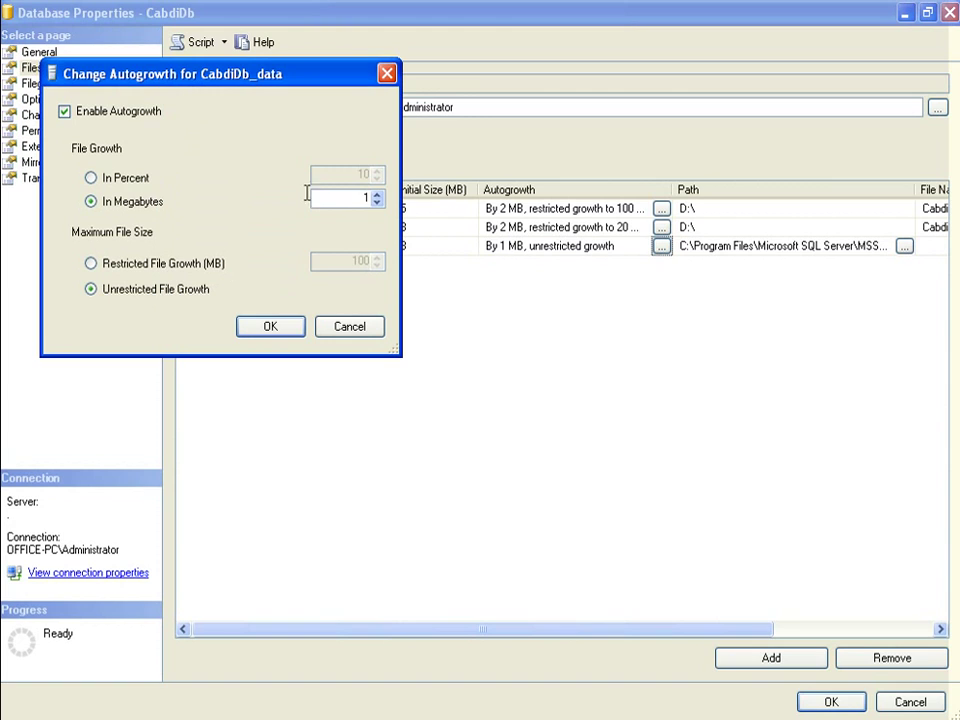
{"action": "left_click", "coordinate": [86, 111]}
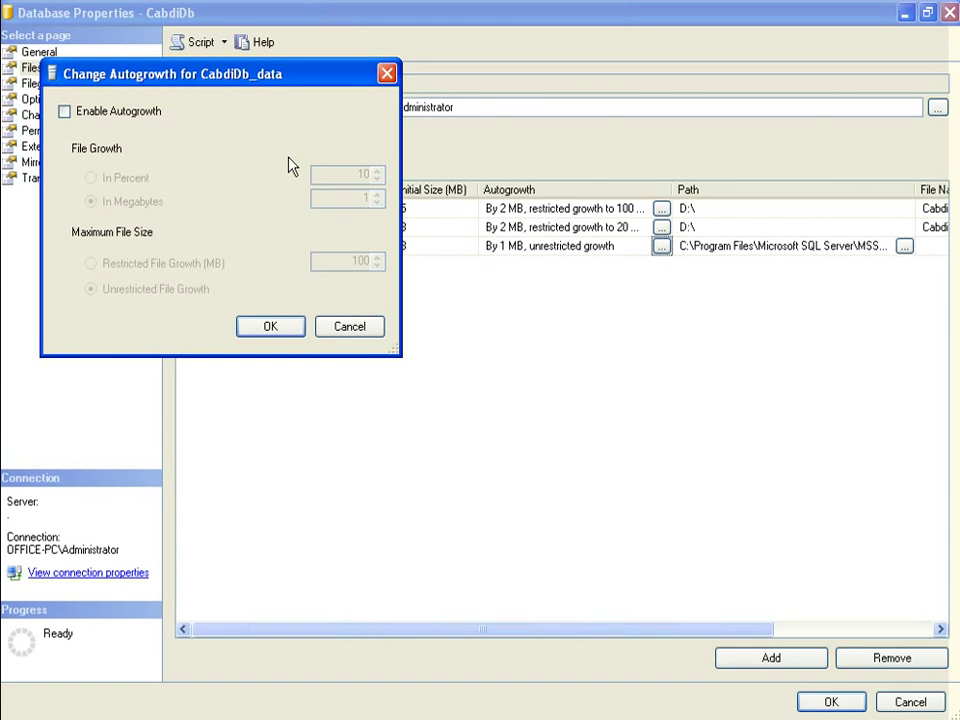
{"action": "left_click_drag", "start_coordinate": [300, 80], "coordinate": [420, 351]}
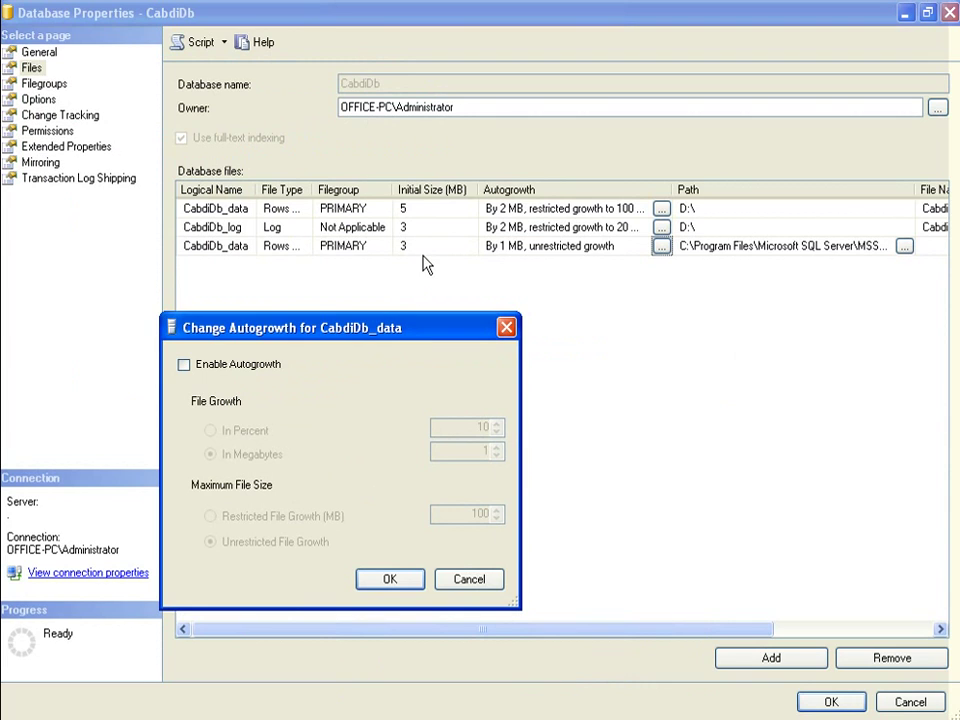
{"action": "left_click_drag", "start_coordinate": [414, 328], "coordinate": [456, 90]}
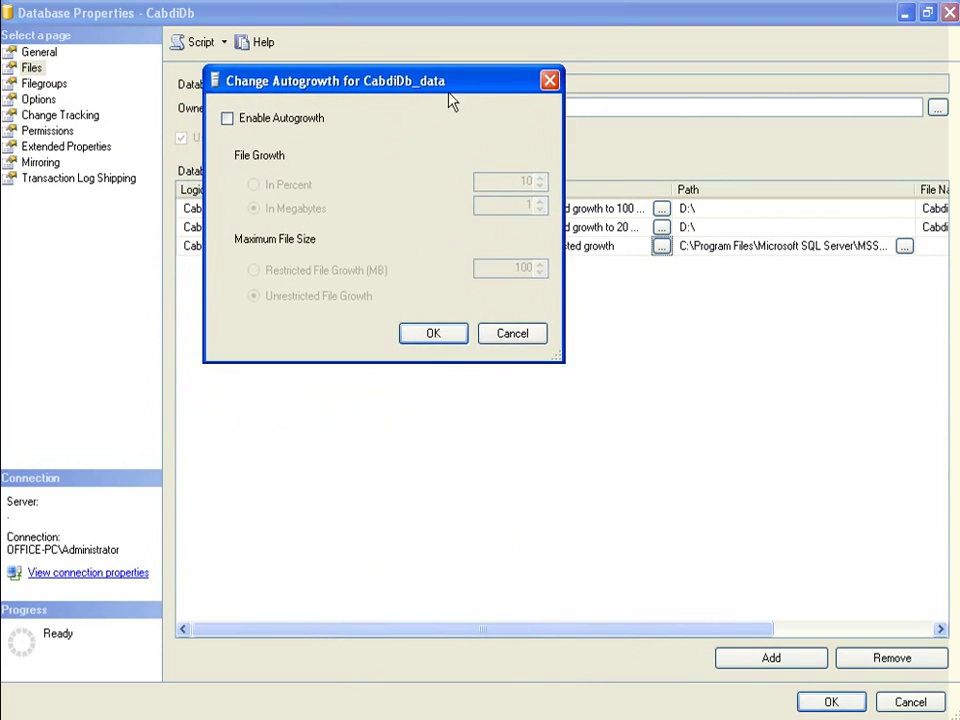
{"action": "left_click", "coordinate": [254, 120]}
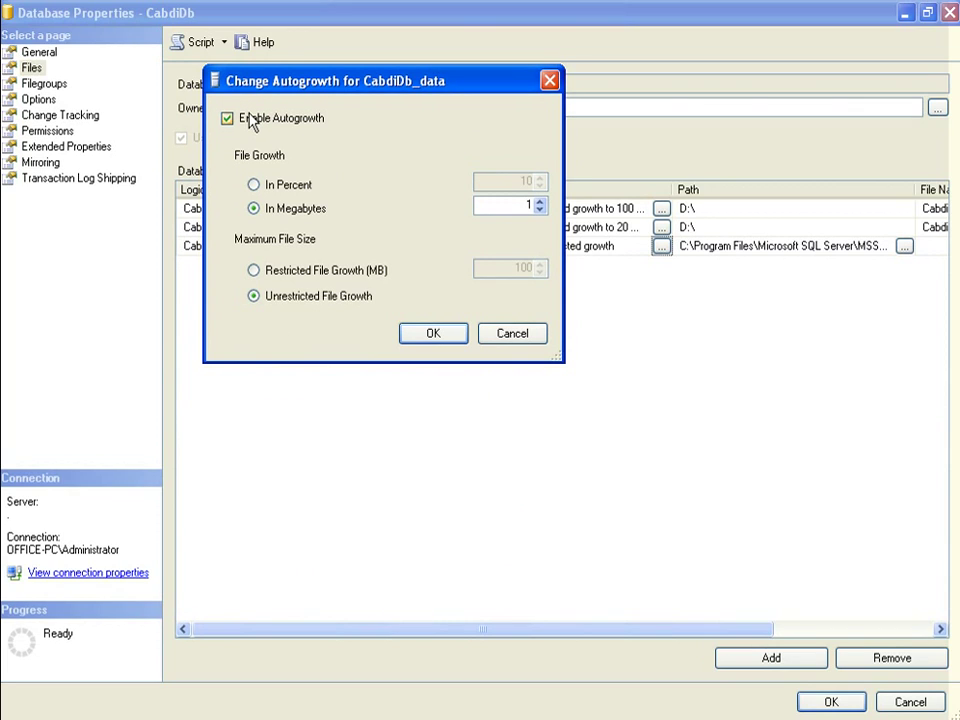
Try percentage growth, switch back to growth in megabytes, and set the file growth to 2 MB.
{"action": "left_click", "coordinate": [256, 185]}
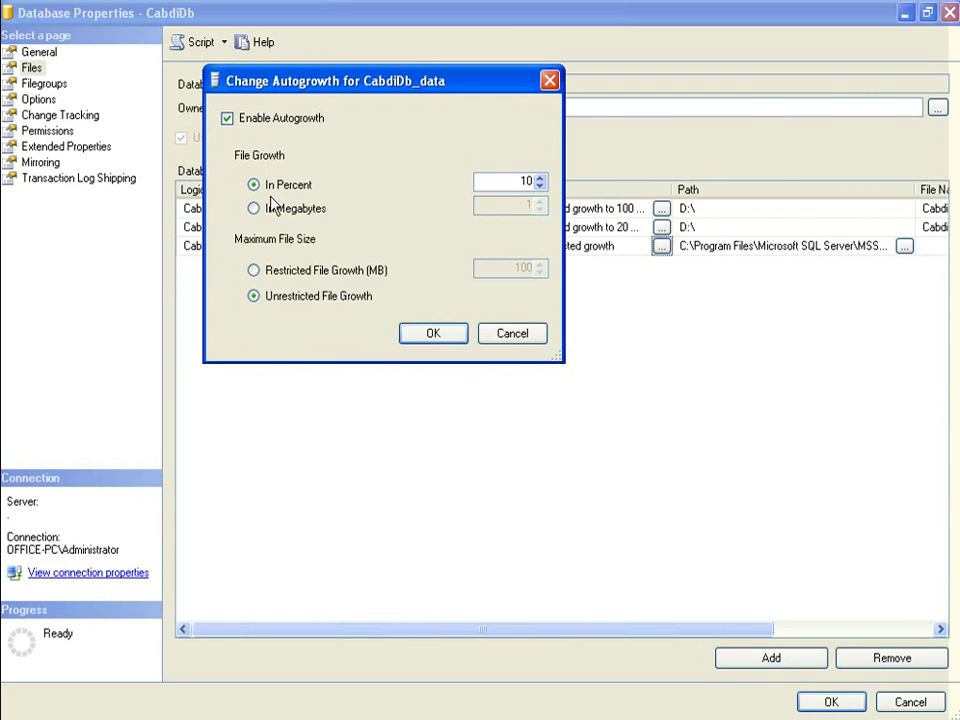
{"action": "left_click", "coordinate": [285, 206]}
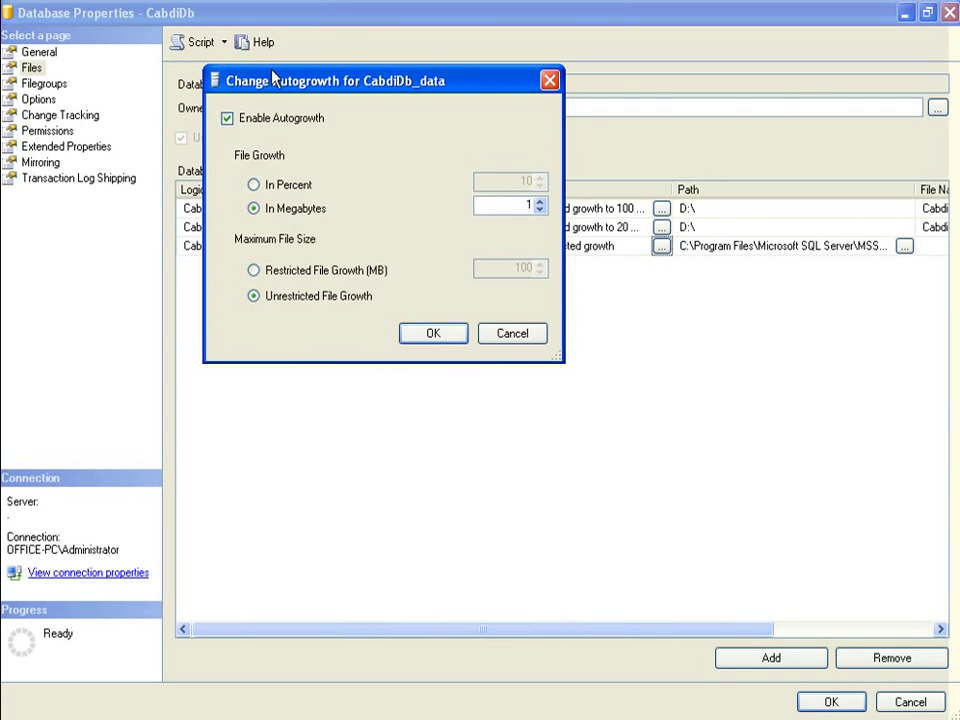
{"action": "left_click_drag", "start_coordinate": [504, 208], "coordinate": [570, 208]}
{"action": "type", "text": "4"}
Try restricting the maximum file size to 100 MB, return to unrestricted file growth, and accept the autogrowth settings.
{"action": "left_click", "coordinate": [317, 271]}
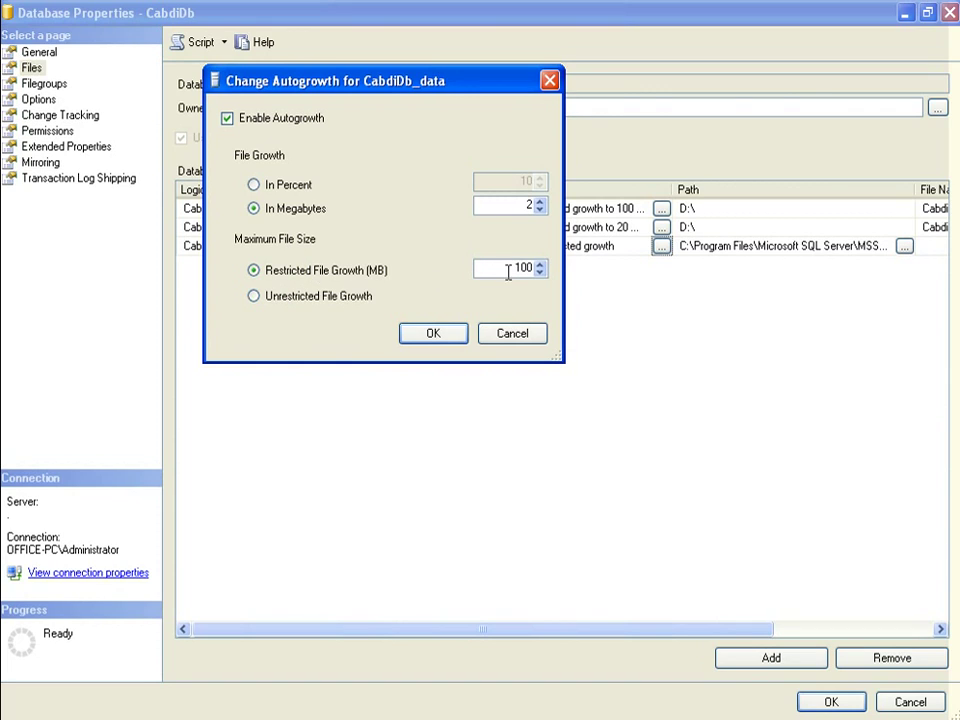
{"action": "left_click_drag", "start_coordinate": [508, 270], "coordinate": [553, 275]}
{"action": "left_click", "coordinate": [303, 298]}
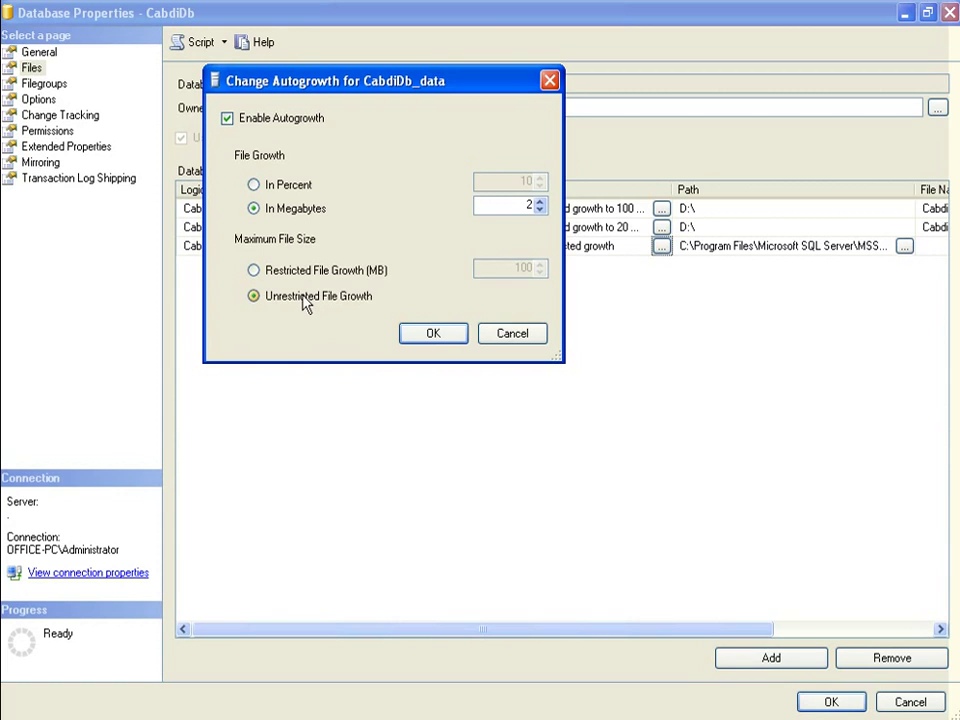
{"action": "left_click", "coordinate": [426, 335]}
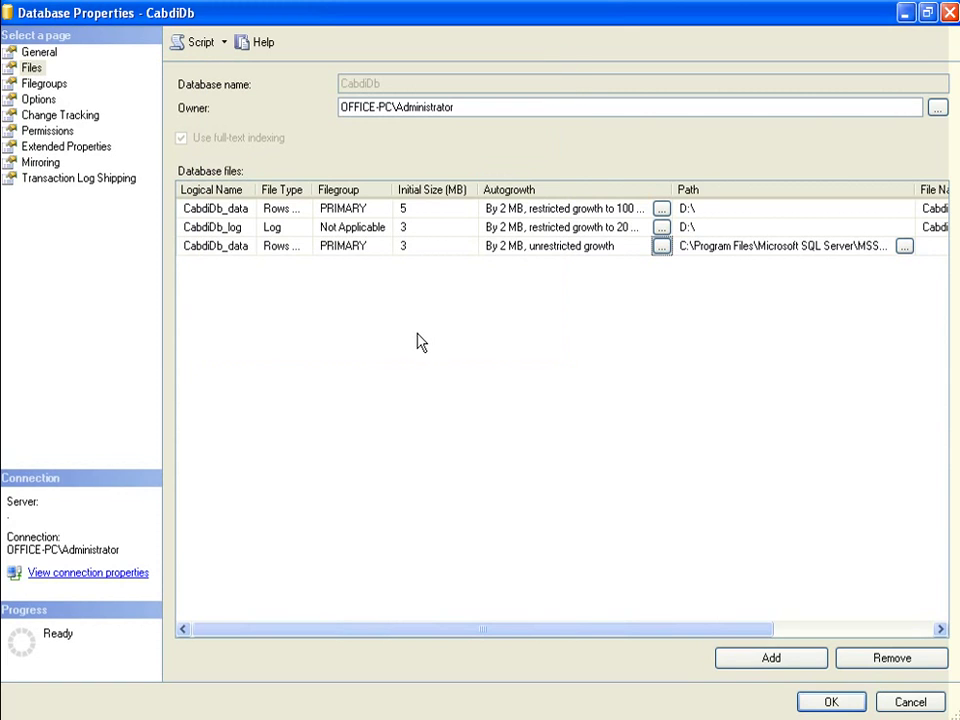
Set the new file's path to D:\ and try to save the changes to the database.
{"action": "left_click_drag", "start_coordinate": [489, 632], "coordinate": [648, 648]}
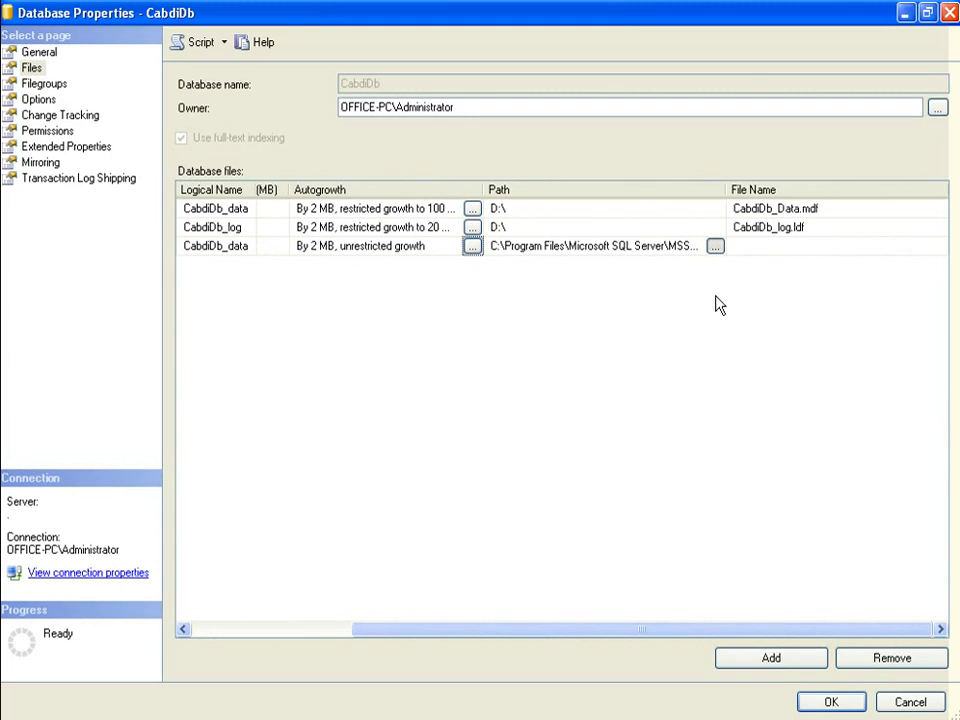
{"action": "left_click", "coordinate": [496, 207]}
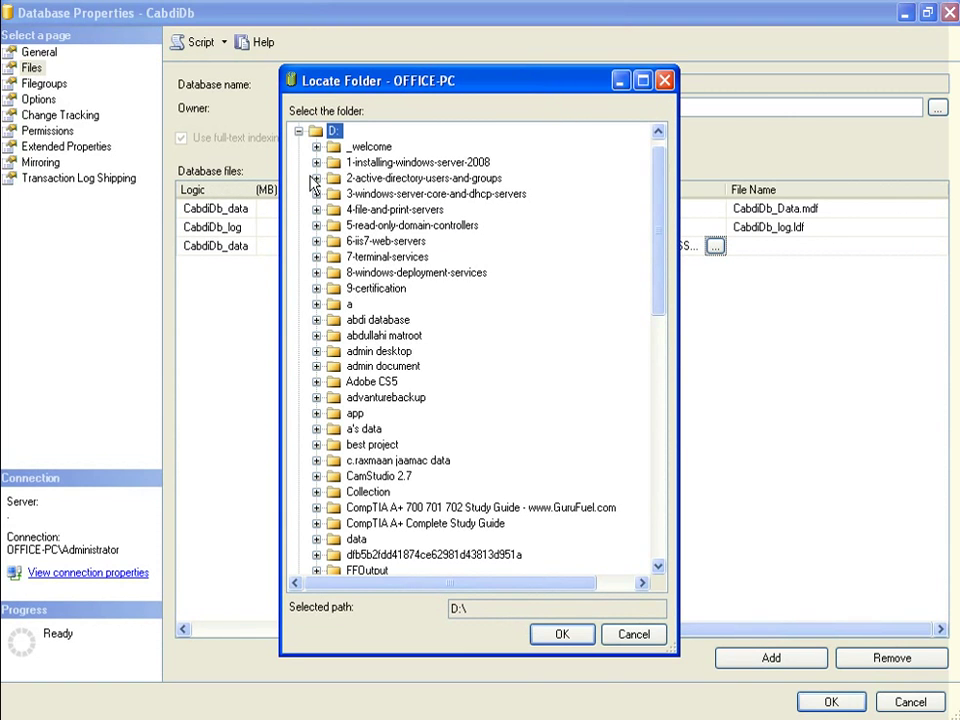
{"action": "left_click", "coordinate": [550, 636]}
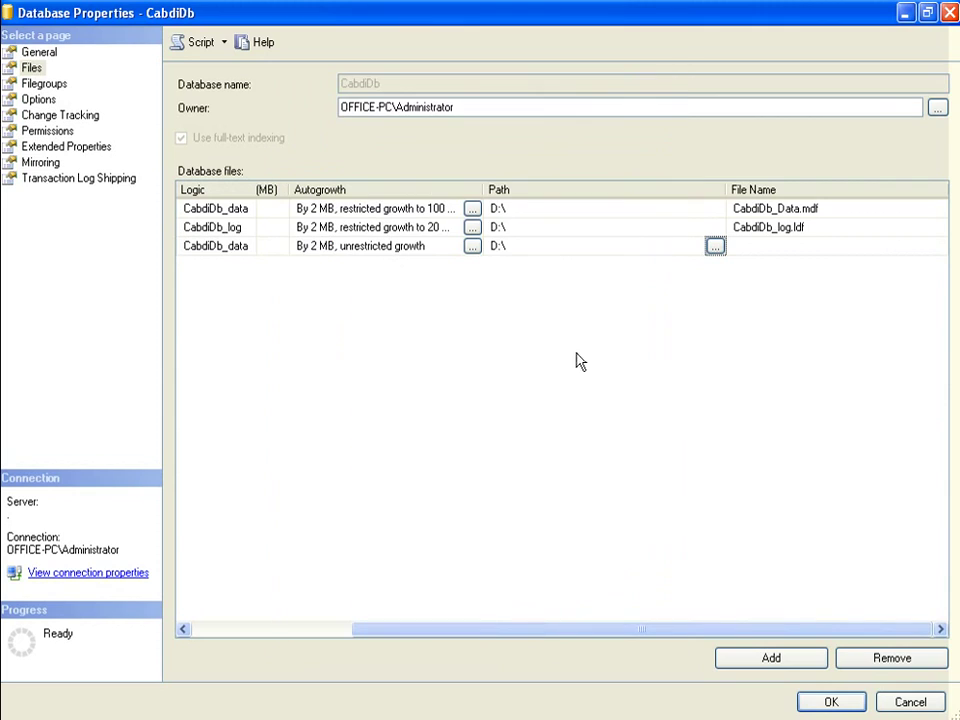
{"action": "left_click", "coordinate": [818, 704]}
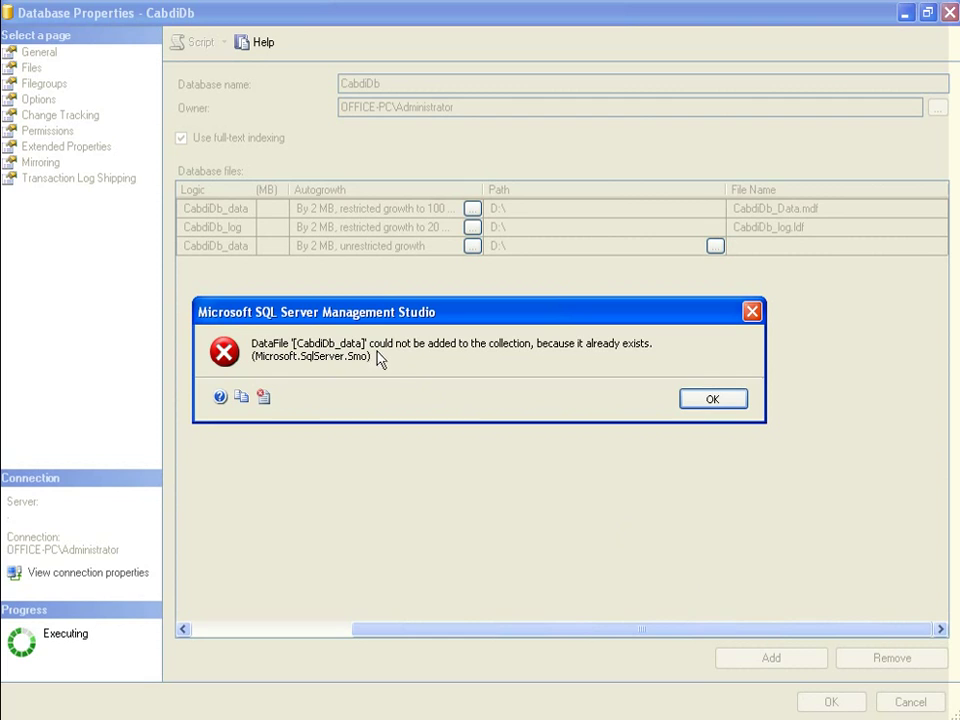
{"action": "left_click", "coordinate": [719, 399]}
Rename the new file's logical name to CabdiDb_data1 and save the database properties.
{"action": "left_click_drag", "start_coordinate": [628, 628], "coordinate": [347, 606]}
{"action": "left_click", "coordinate": [224, 246]}
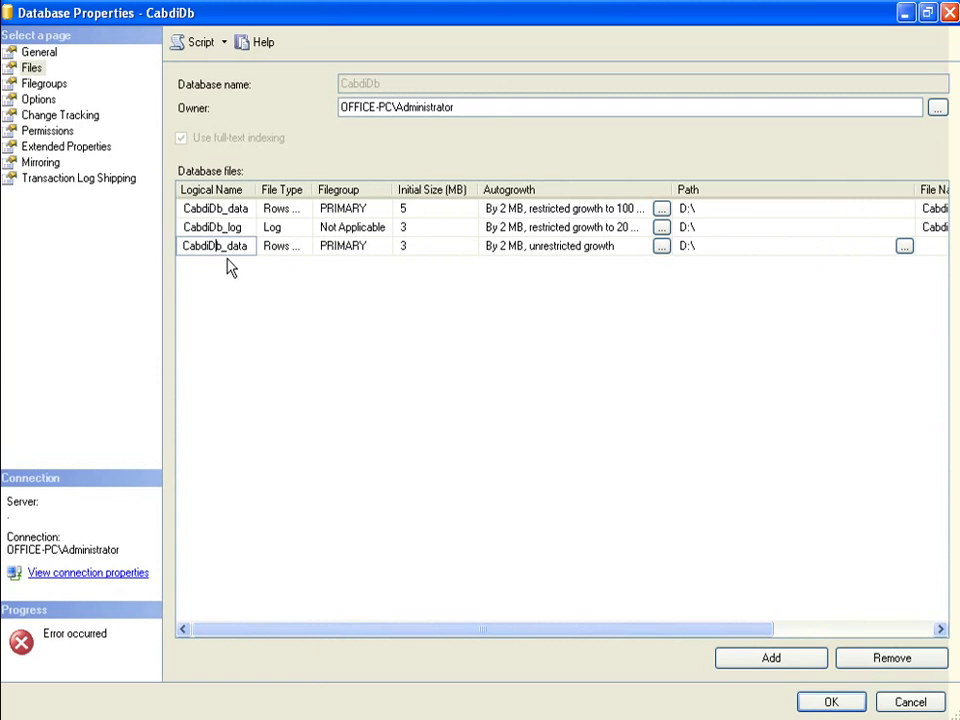
{"action": "left_click", "coordinate": [203, 208]}
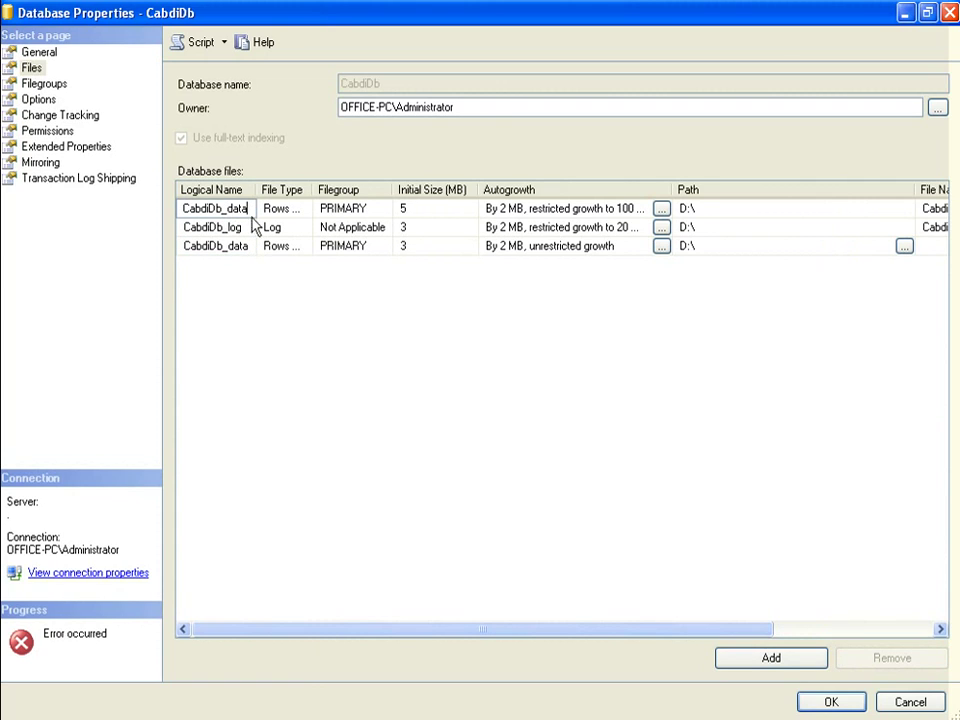
{"action": "left_click", "coordinate": [247, 245]}
{"action": "left_click", "coordinate": [244, 208]}
{"action": "left_click", "coordinate": [238, 250]}
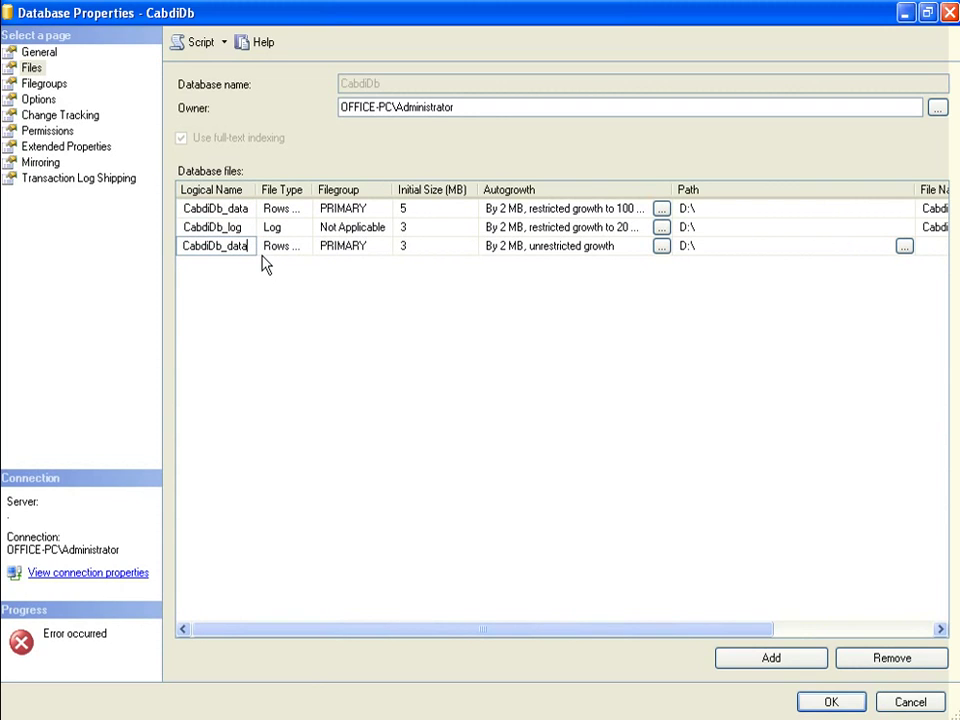
{"action": "type", "text": "1"}
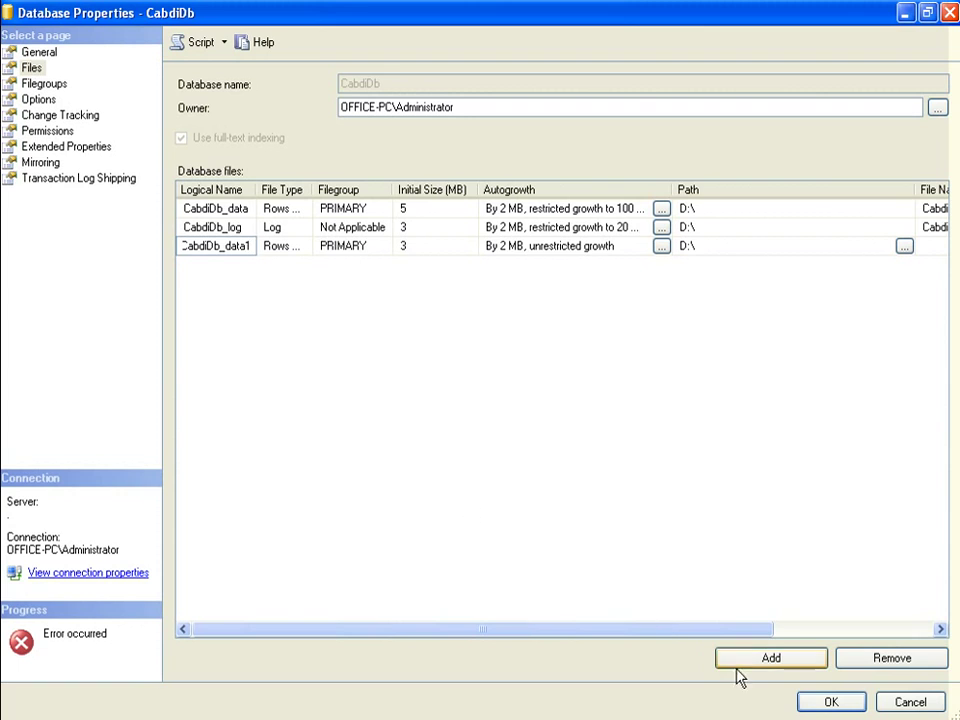
{"action": "left_click", "coordinate": [829, 702]}
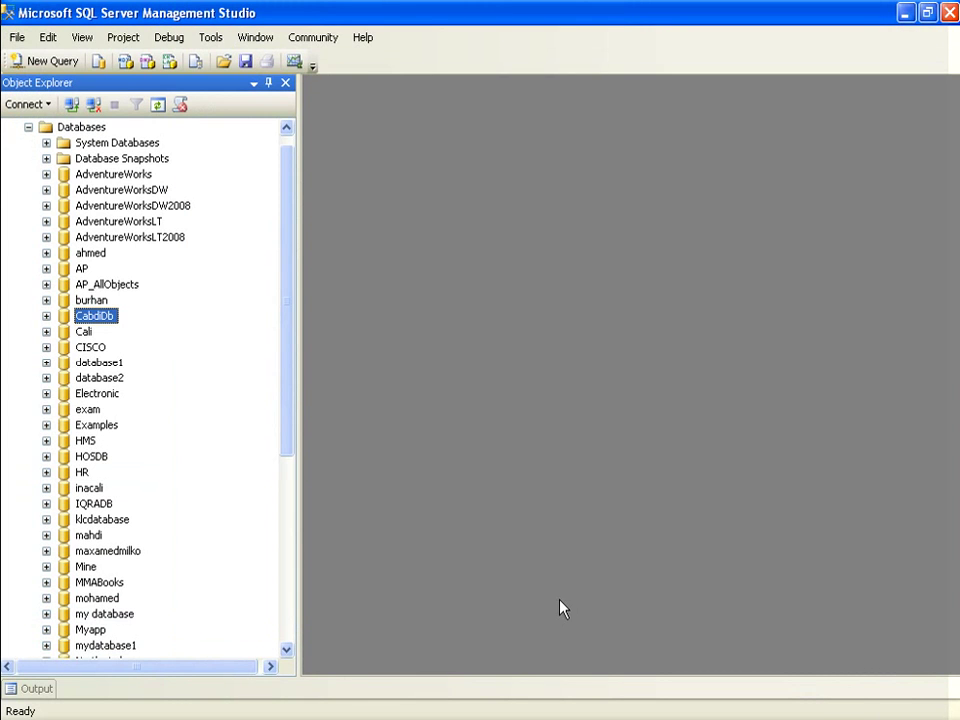
Reopen the CabdiDb properties and check the file list for the added data file.
{"action": "right_click", "coordinate": [67, 316]}
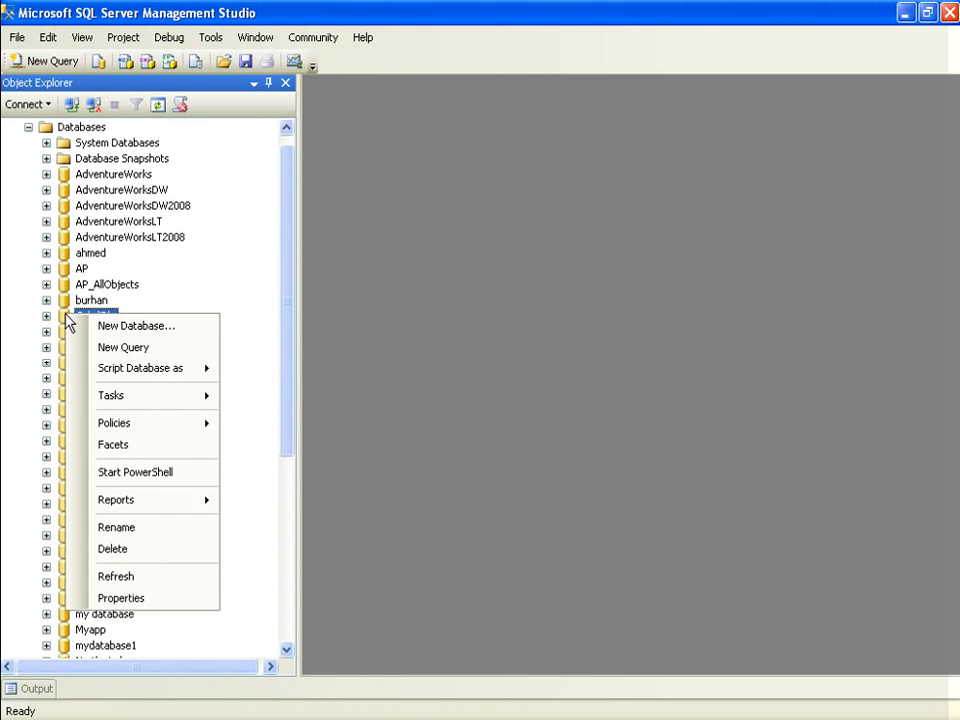
{"action": "left_click", "coordinate": [162, 600]}
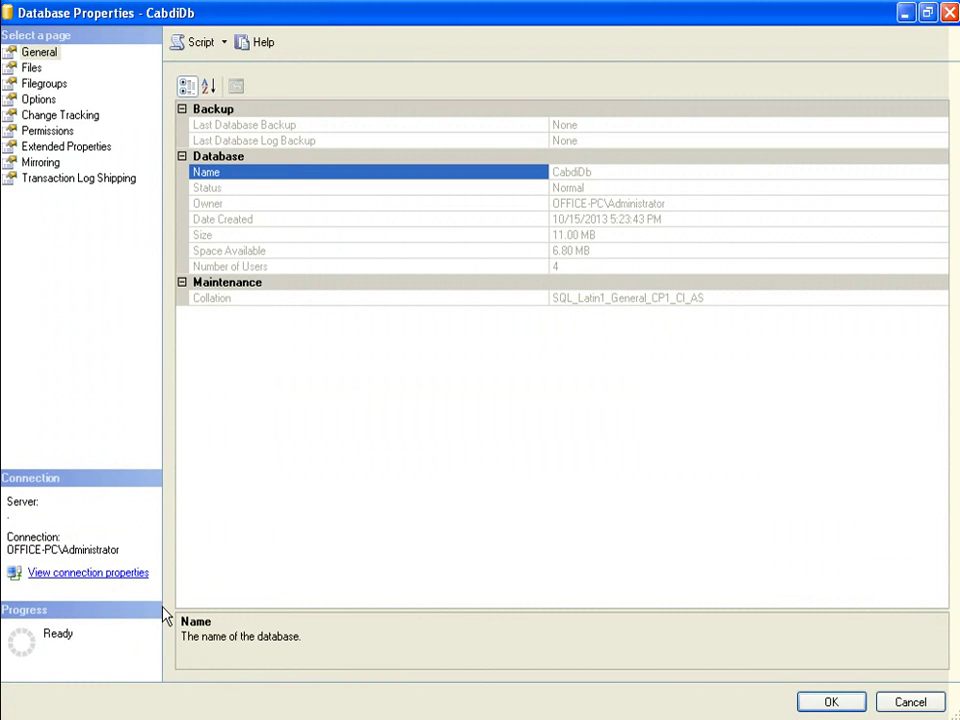
{"action": "left_click", "coordinate": [32, 68]}
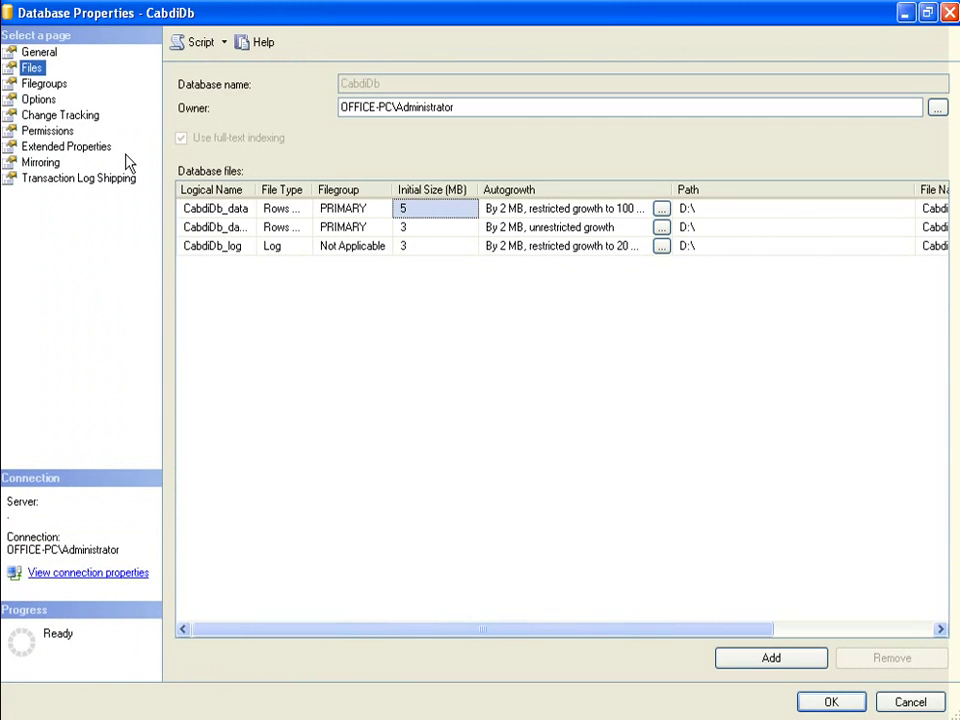
Examine the logical names of the data files and the log file in the database file list.
{"action": "left_click", "coordinate": [226, 247]}
{"action": "left_click", "coordinate": [236, 208]}
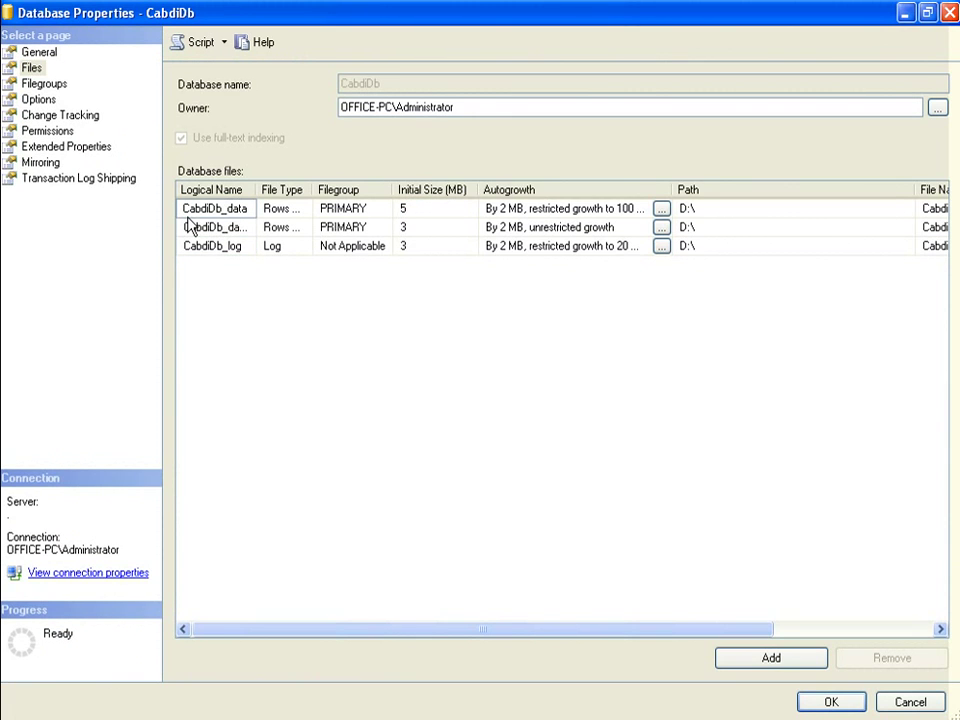
{"action": "left_click", "coordinate": [185, 208]}
{"action": "left_click", "coordinate": [217, 227]}
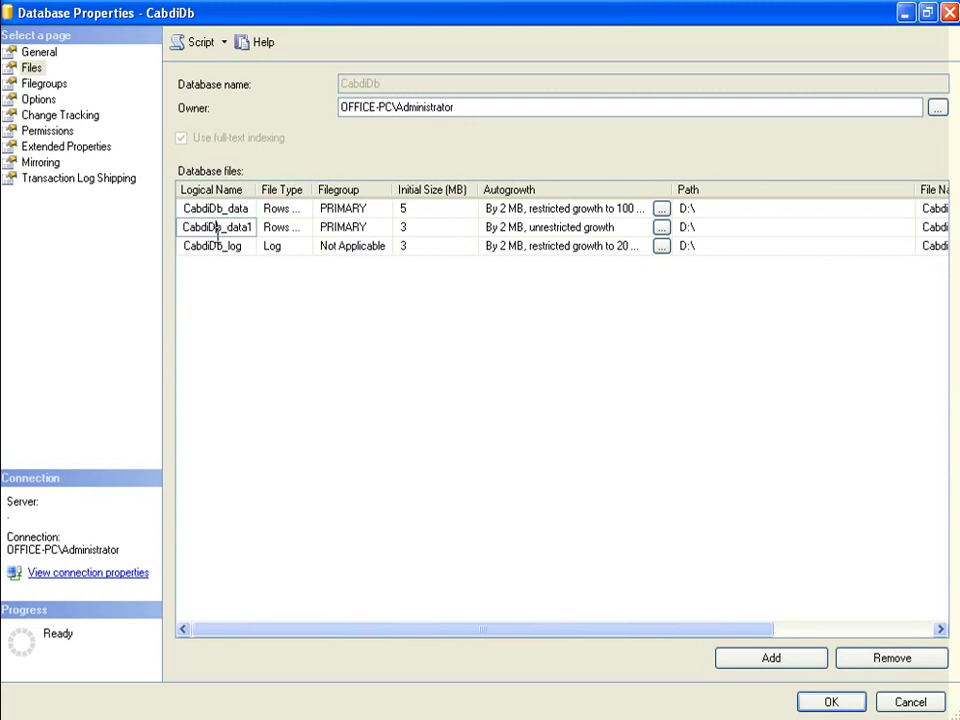
{"action": "left_click", "coordinate": [216, 246]}
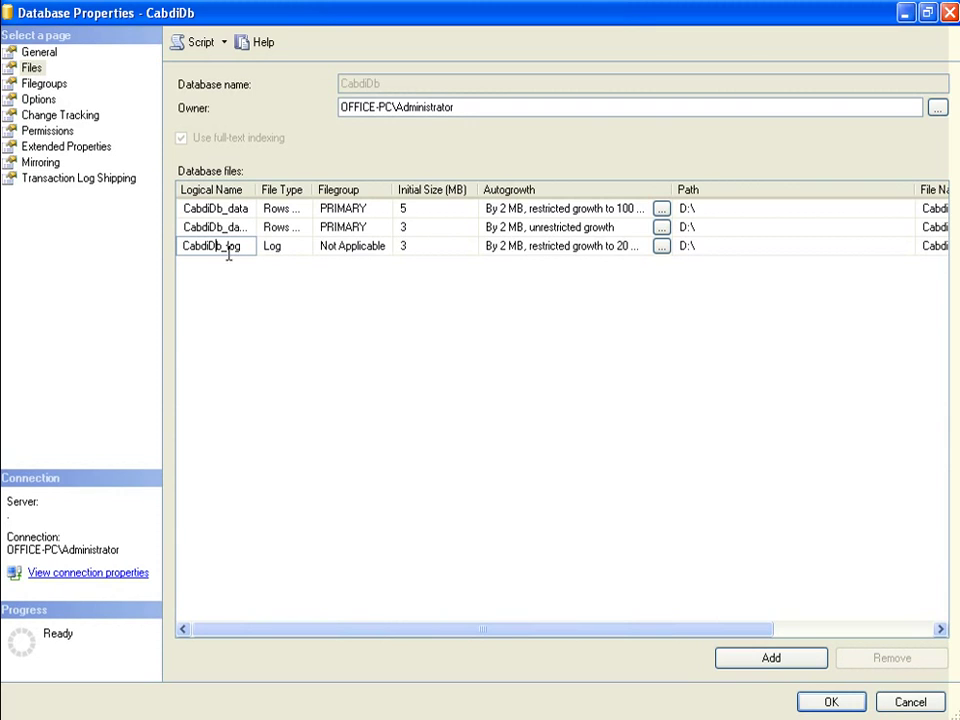
Check the number of files in the PRIMARY filegroup, and close the database properties.
{"action": "left_click", "coordinate": [40, 85]}
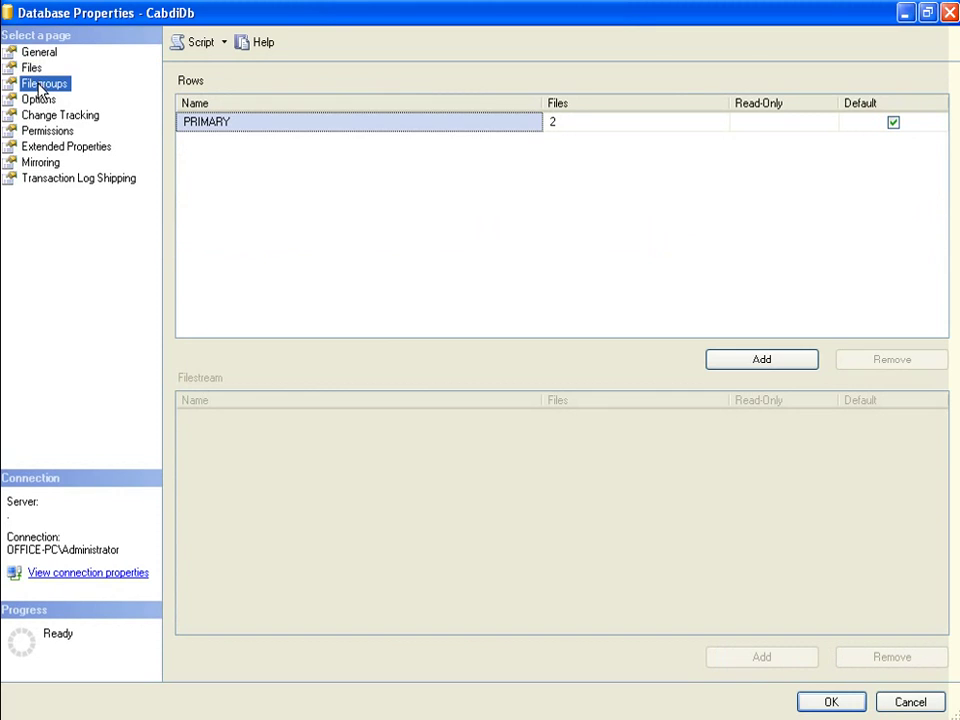
{"action": "left_click", "coordinate": [222, 125]}
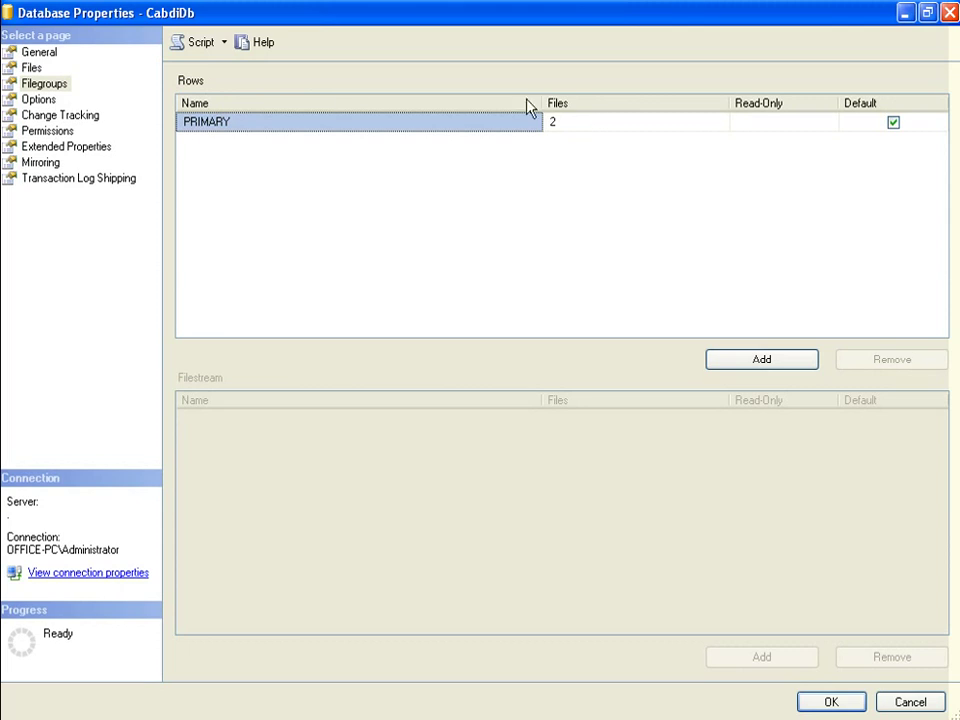
{"action": "left_click", "coordinate": [585, 125]}
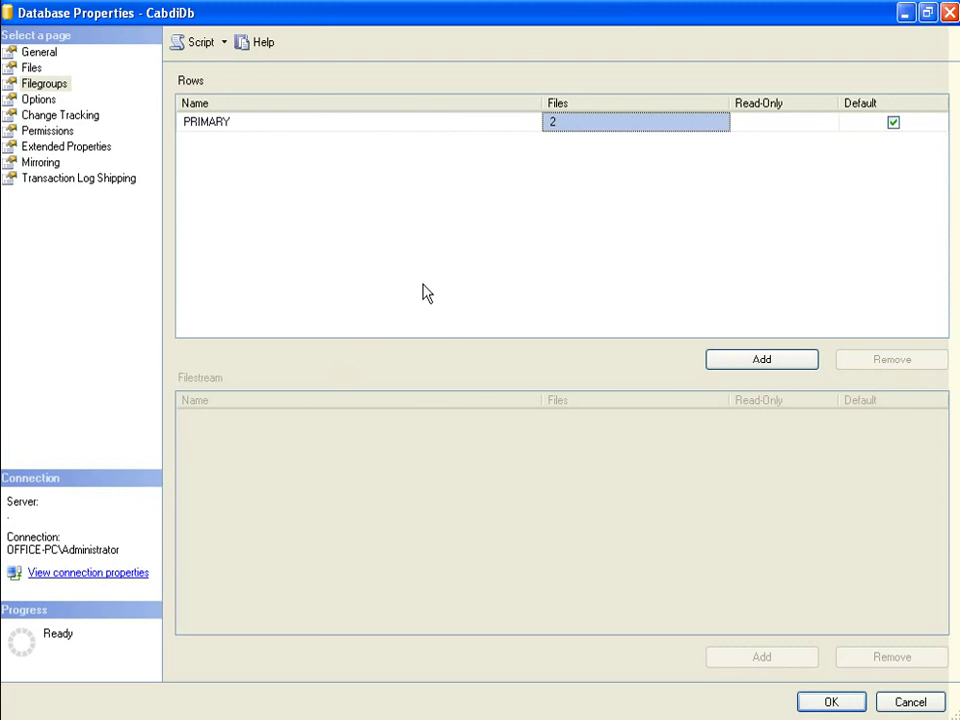
{"action": "left_click", "coordinate": [831, 702]}
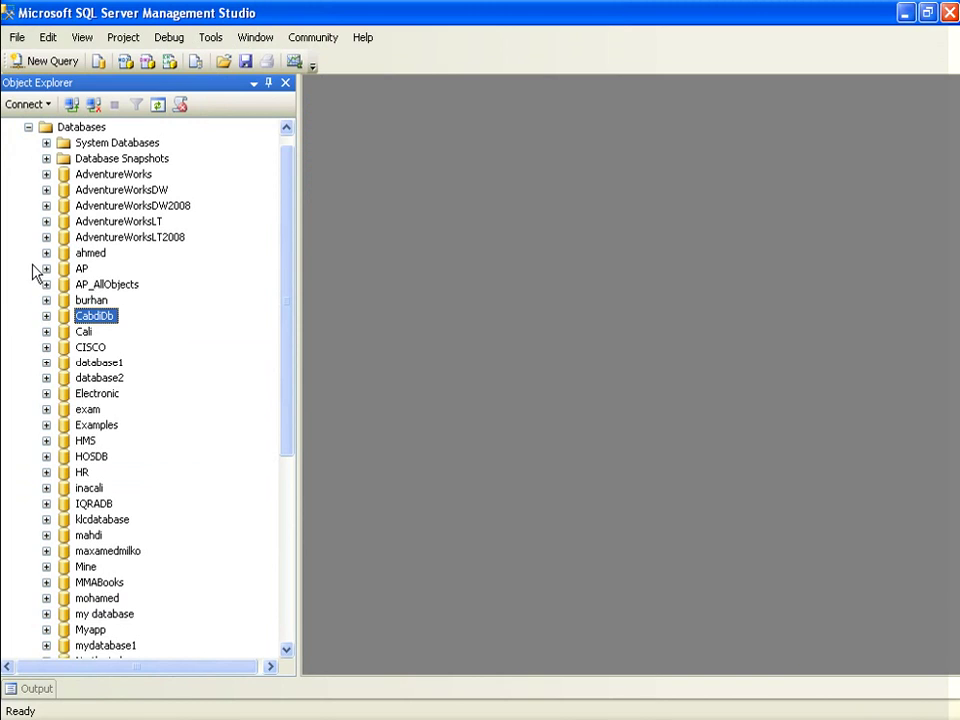
Start a new query with the statement "alter database CabdiDb" followed by "Add file" on a second line.
{"action": "left_click", "coordinate": [48, 61]}
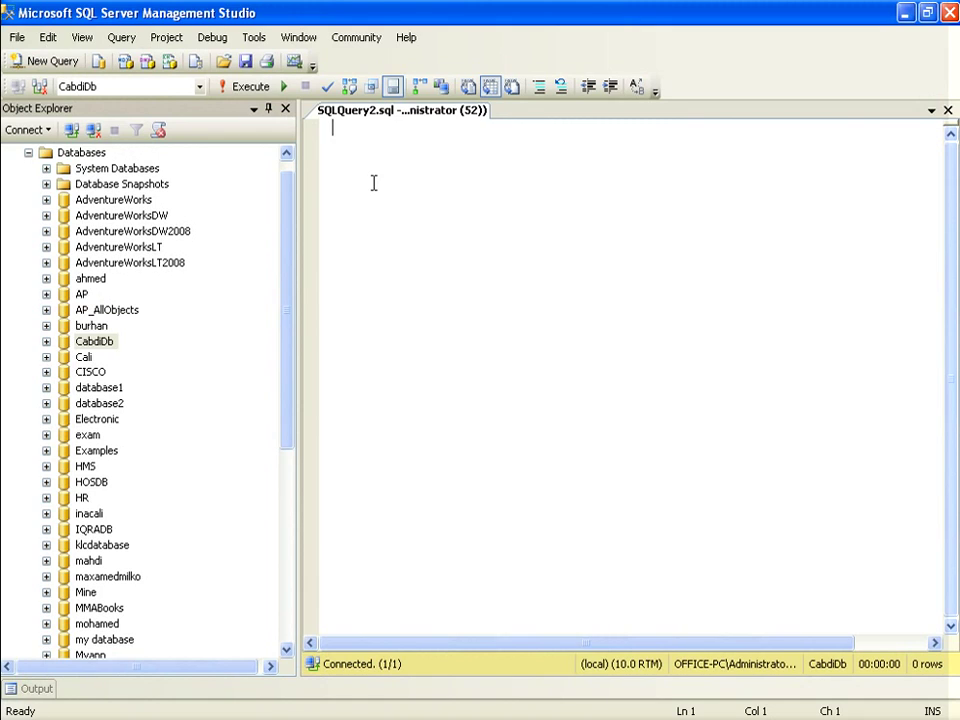
{"action": "type", "text": "alter da"}
{"action": "type", "text": "tab"}
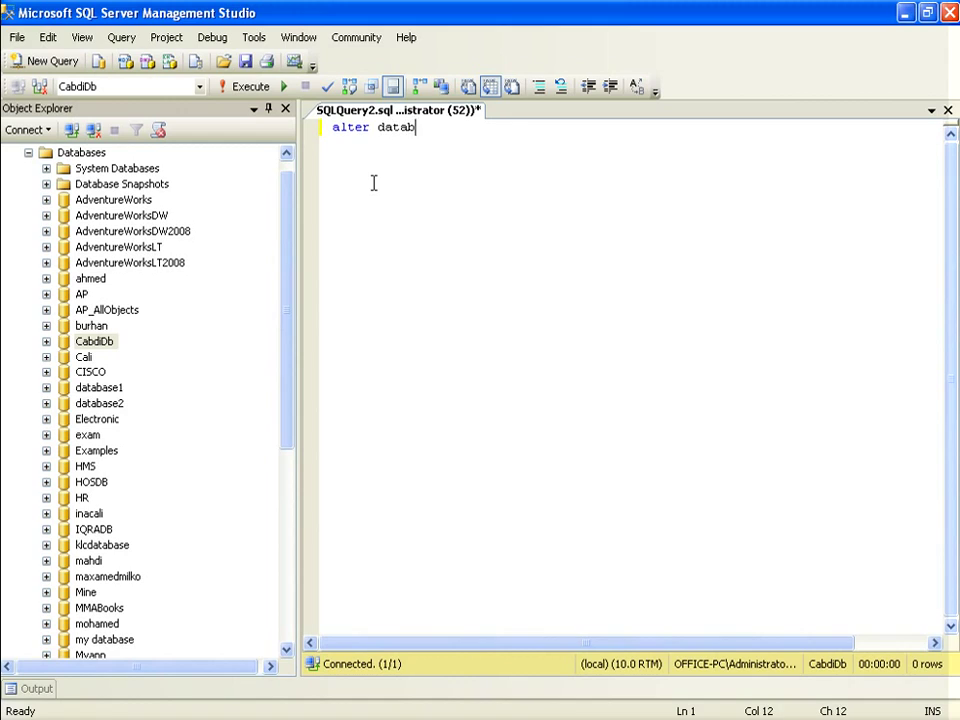
{"action": "type", "text": "ase CabdiDb"}
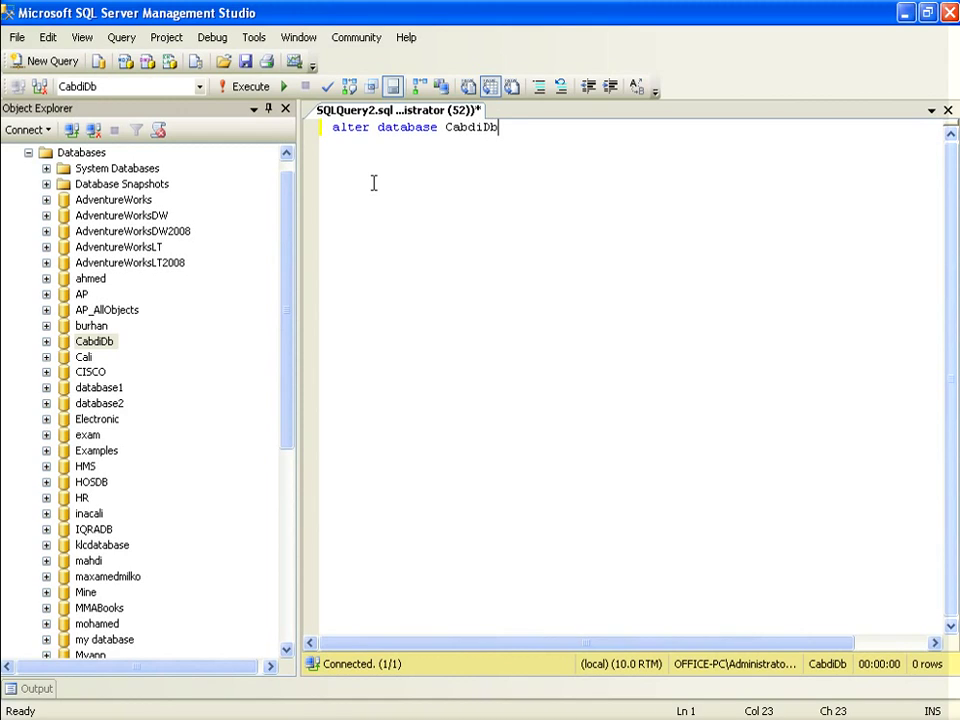
{"action": "key", "text": "Return"}
{"action": "type", "text": "Add file"}
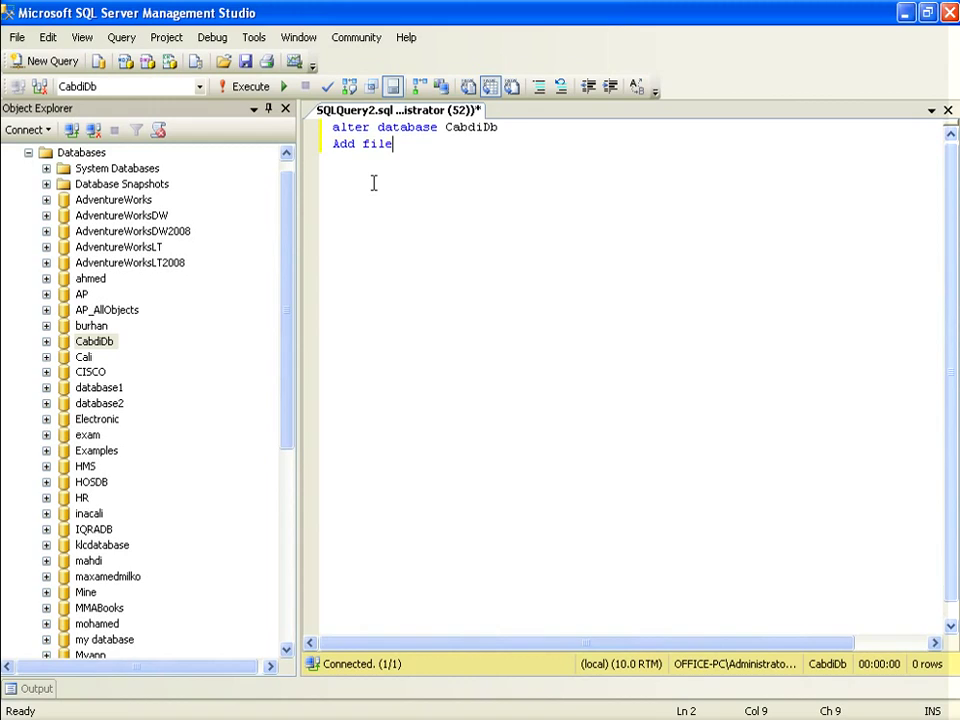
Open the file definition with Name = CabdiDb_data and begin the Filename option with the path 'D:\.
{"action": "key", "text": "Return"}
{"action": "type", "text": "(Name"}
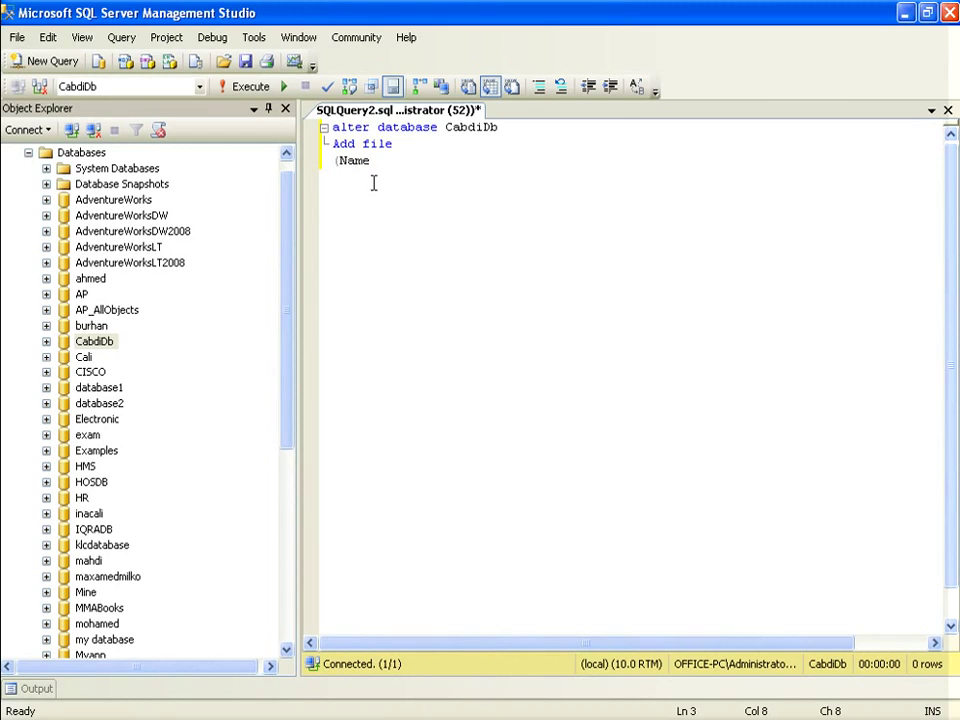
{"action": "type", "text": "   CabdiDn"}
{"action": "key", "text": "BackSpace"}
{"action": "key", "text": "BackSpace"}
{"action": "type", "text": "b_data"}
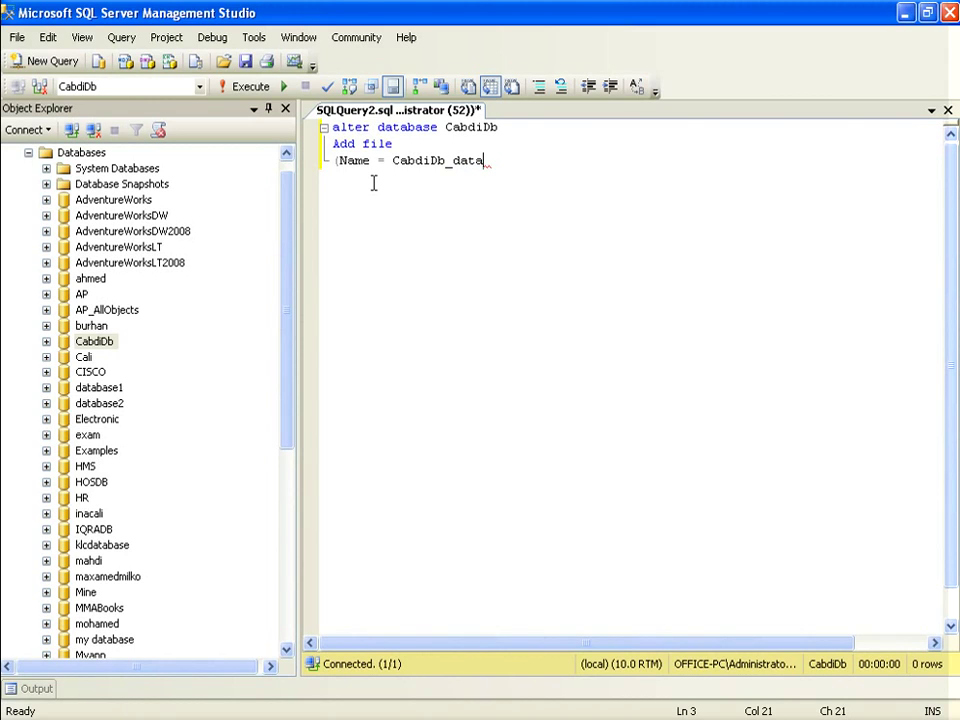
{"action": "type", "text": ","}
{"action": "key", "text": "Return"}
{"action": "type", "text": "Filename = "}
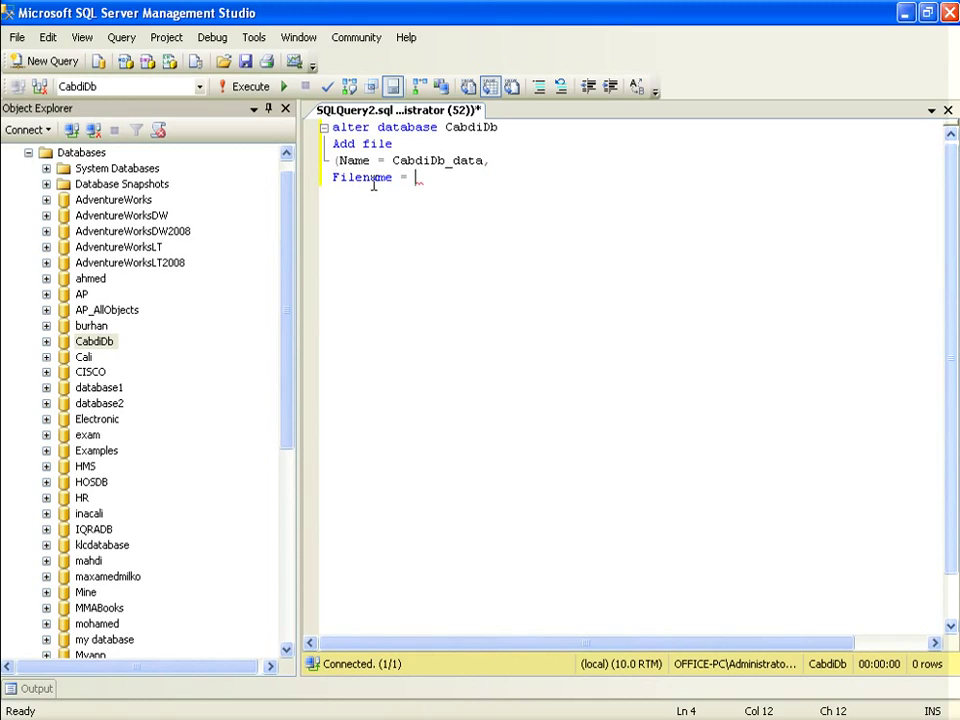
{"action": "type", "text": "'D:\\"}
{"action": "left_click_drag", "start_coordinate": [487, 160], "coordinate": [400, 157]}
{"action": "left_click", "coordinate": [392, 159]}
{"action": "left_click", "coordinate": [490, 178]}
{"action": "type", "text": "(Name = CabdiDb_data,"}
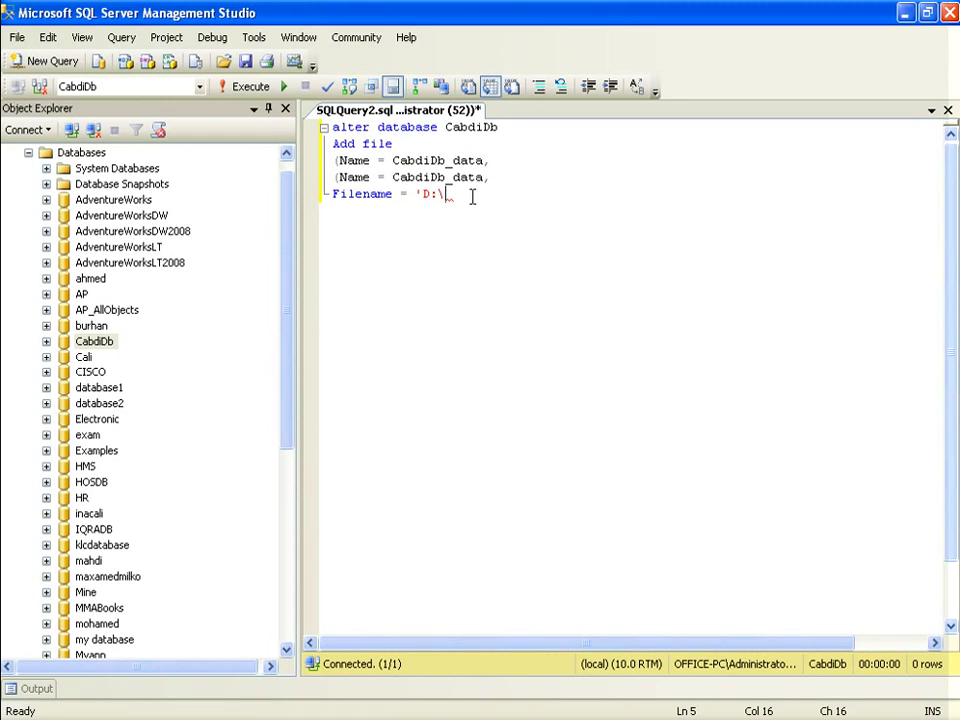
{"action": "left_click_drag", "start_coordinate": [471, 197], "coordinate": [310, 200]}
{"action": "key", "text": "Delete"}
{"action": "left_click", "coordinate": [518, 178]}
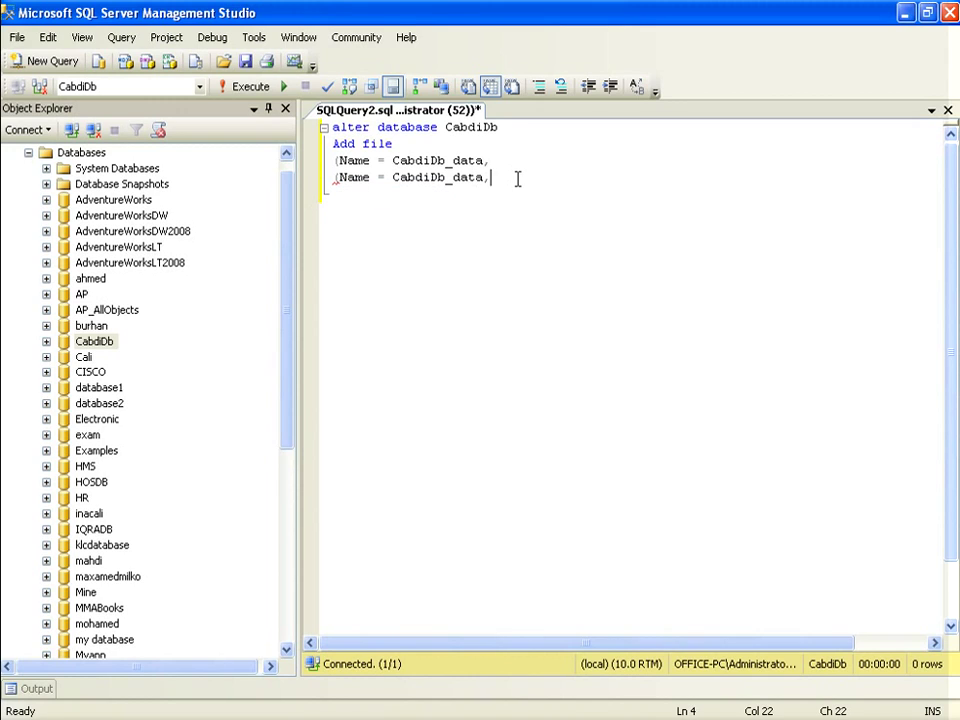
{"action": "left_click_drag", "start_coordinate": [489, 177], "coordinate": [363, 180]}
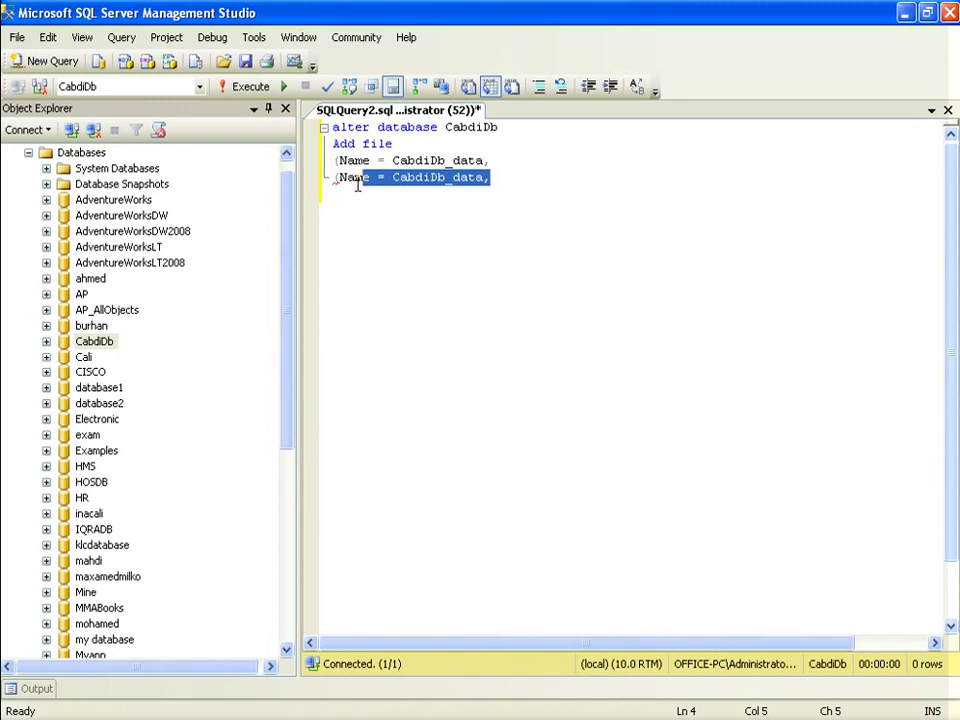
{"action": "key", "text": "ctrl+z"}
{"action": "key", "text": "ctrl+z"}
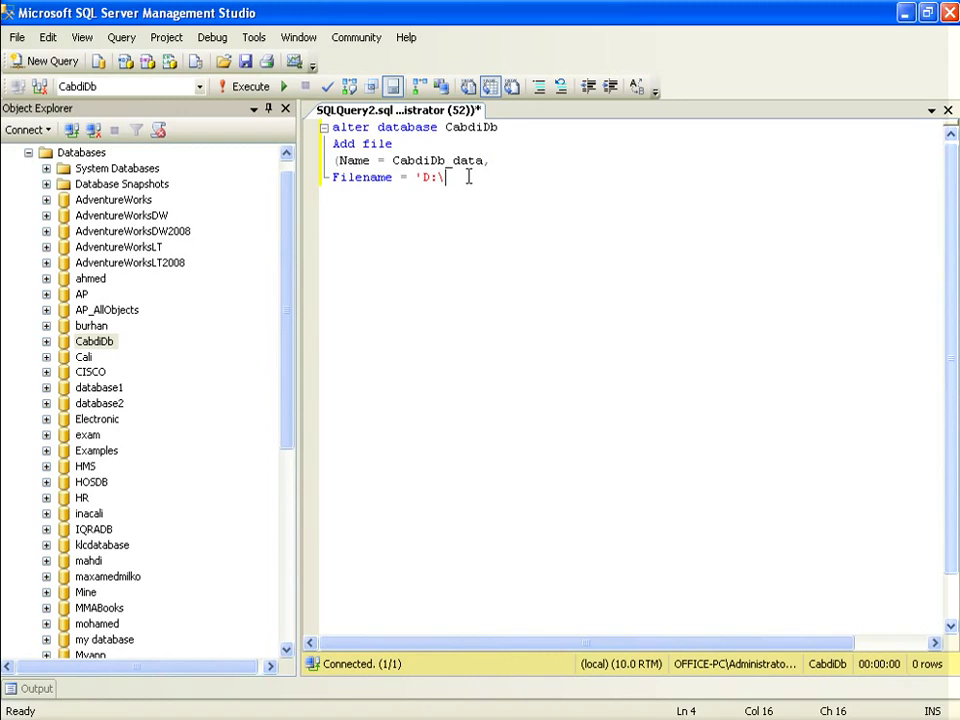
Copy the logical name CabdiDb_data into the Filename path and complete it with the .ndf extension and a comma.
{"action": "left_click_drag", "start_coordinate": [482, 160], "coordinate": [393, 160]}
{"action": "key", "text": "ctrl+c"}
{"action": "left_click", "coordinate": [467, 178]}
{"action": "key", "text": "ctrl+v"}
{"action": "type", "text": "."}
{"action": "type", "text": "nd"}
{"action": "type", "text": "f',"}
{"action": "key", "text": "Return"}
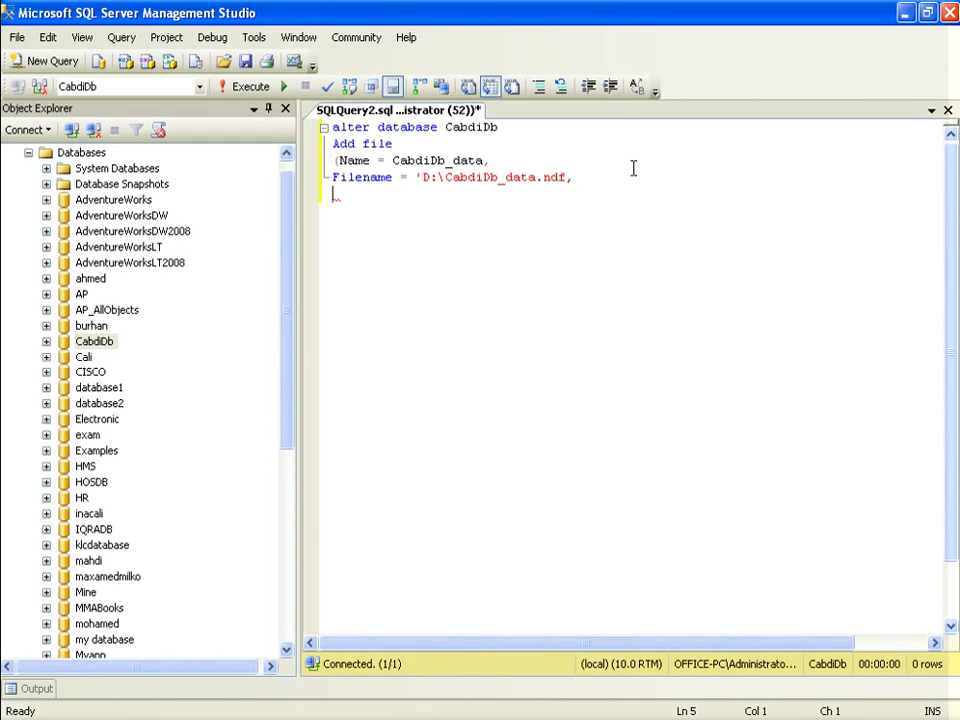
Add the option Size = 3mb and insert the closing quote missing from the Filename value.
{"action": "type", "text": "Size"}
{"action": "left_click", "coordinate": [596, 178]}
{"action": "key", "text": "Left"}
{"action": "key", "text": "Left"}
{"action": "type", "text": "'"}
{"action": "key", "text": "Down"}
{"action": "key", "text": "End"}
{"action": "type", "text": "= 3mb,"}
{"action": "key", "text": "Return"}
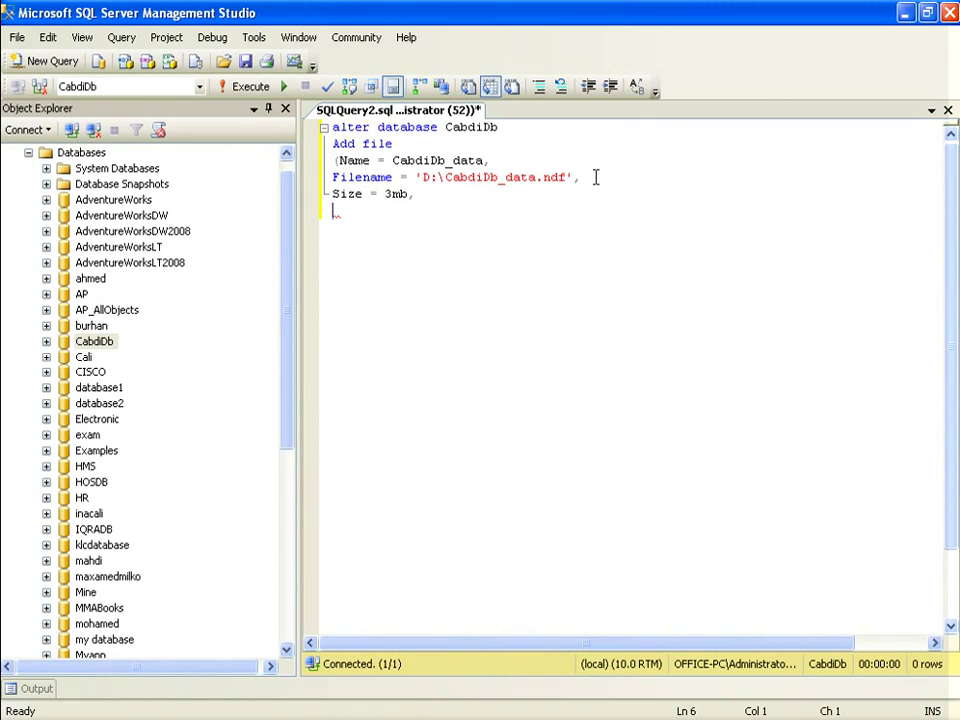
Add the option Filegrowth = 10mb and start a Maxsize option on the following line.
{"action": "type", "text": "Filegrowth = "}
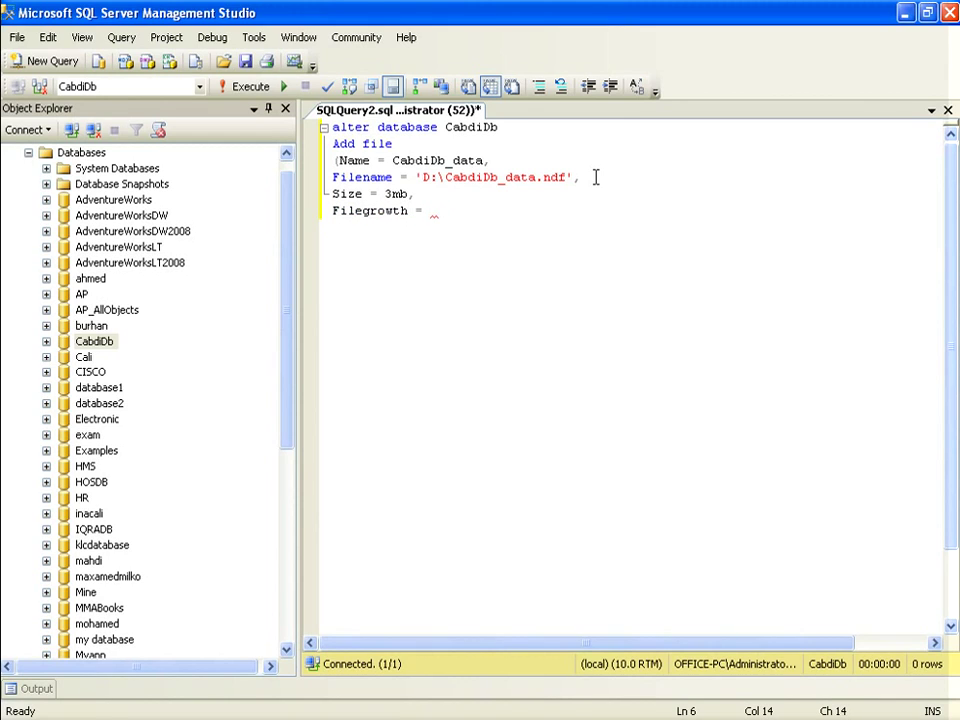
{"action": "type", "text": "10mb"}
{"action": "key", "text": "BackSpace"}
{"action": "key", "text": "BackSpace"}
{"action": "type", "text": "b,"}
{"action": "key", "text": "Return"}
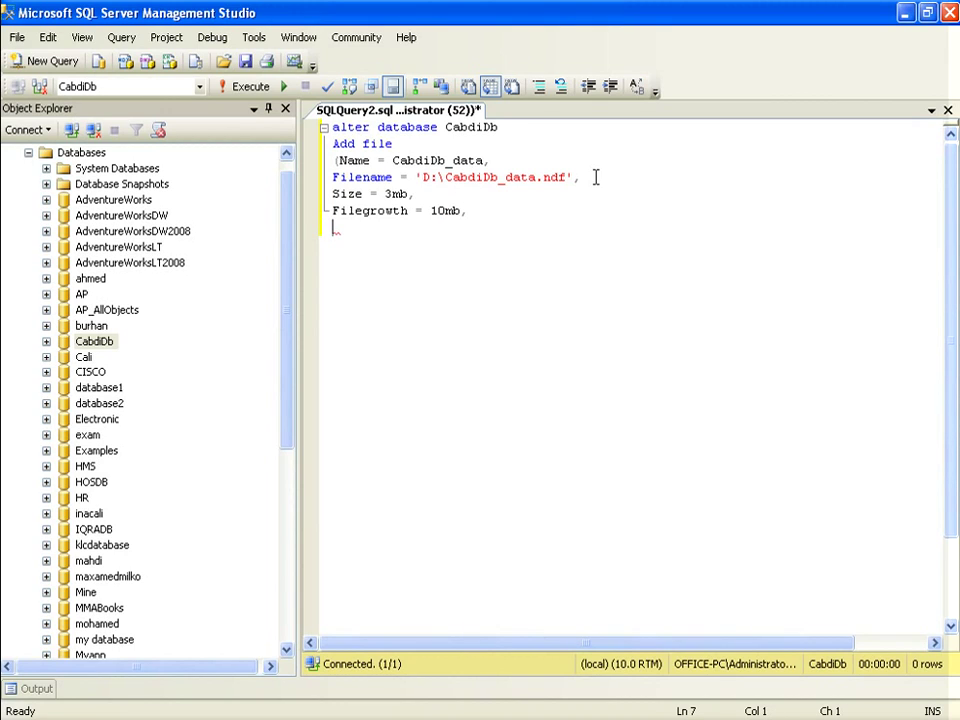
{"action": "type", "text": "Maxsize ="}
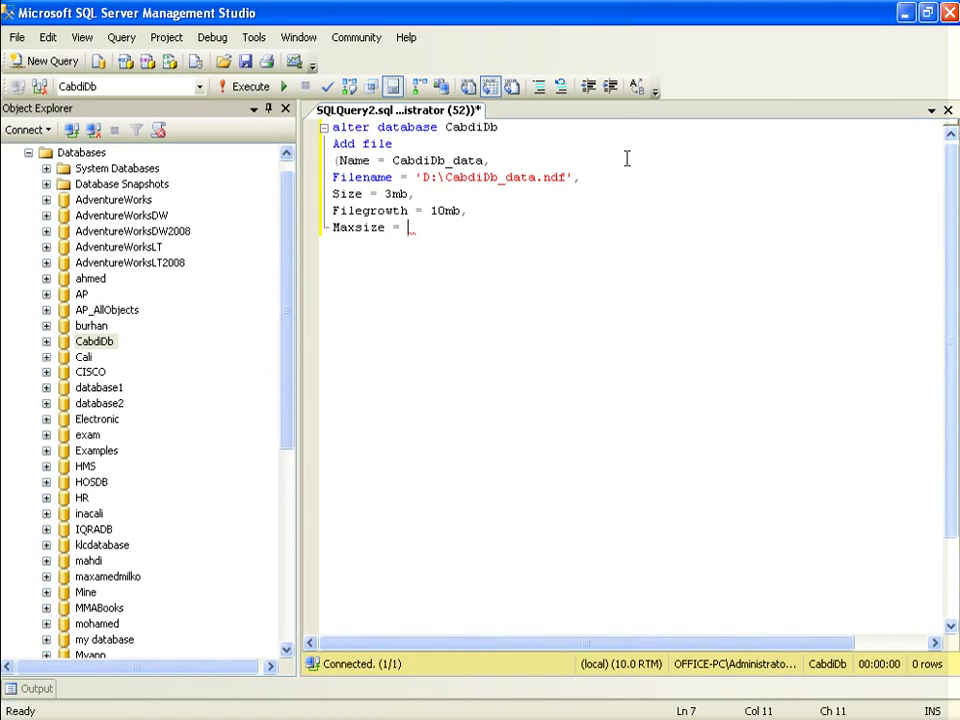
Change the Filegrowth value to 2mb.
{"action": "left_click", "coordinate": [445, 199]}
{"action": "key", "text": "Down"}
{"action": "key", "text": "Right"}
{"action": "key", "text": "Right"}
{"action": "key", "text": "Right"}
{"action": "key", "text": "Right"}
{"action": "key", "text": "BackSpace"}
{"action": "key", "text": "BackSpace"}
{"action": "type", "text": "5"}
{"action": "key", "text": "BackSpace"}
{"action": "type", "text": "2"}
Set Maxsize to 10mb and close the file definition with a parenthesis.
{"action": "key", "text": "Down"}
{"action": "key", "text": "Left"}
{"action": "type", "text": "10mb,"}
{"action": "key", "text": "BackSpace"}
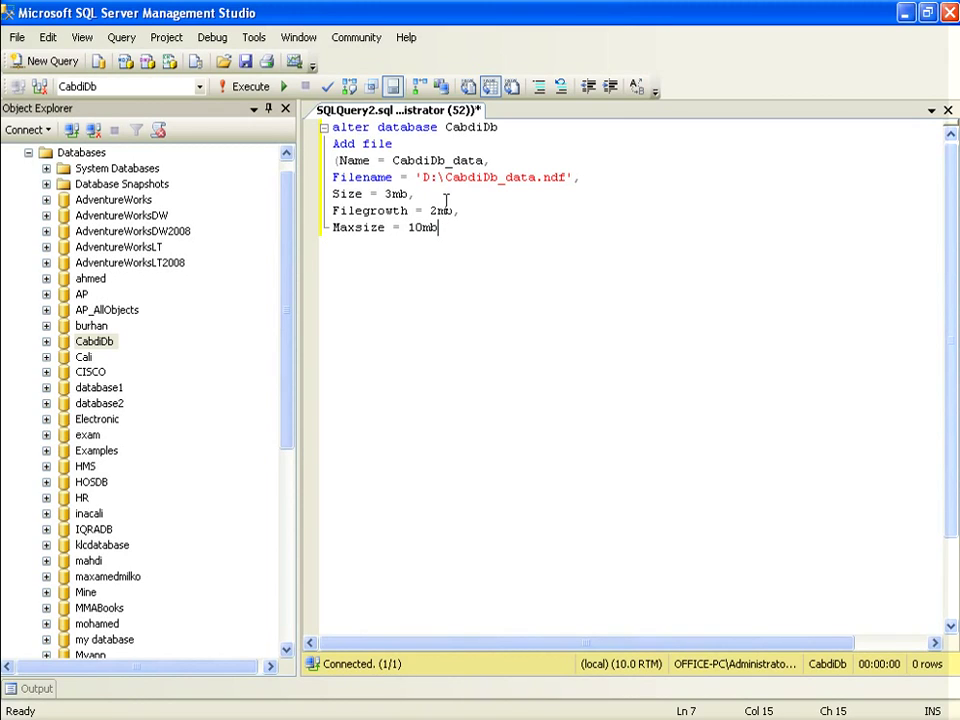
{"action": "type", "text": ")"}
Review the statement part by part, from the alter database line through the Add file clause to the Name and Filename options.
{"action": "left_click", "coordinate": [470, 211]}
{"action": "double_click", "coordinate": [356, 128]}
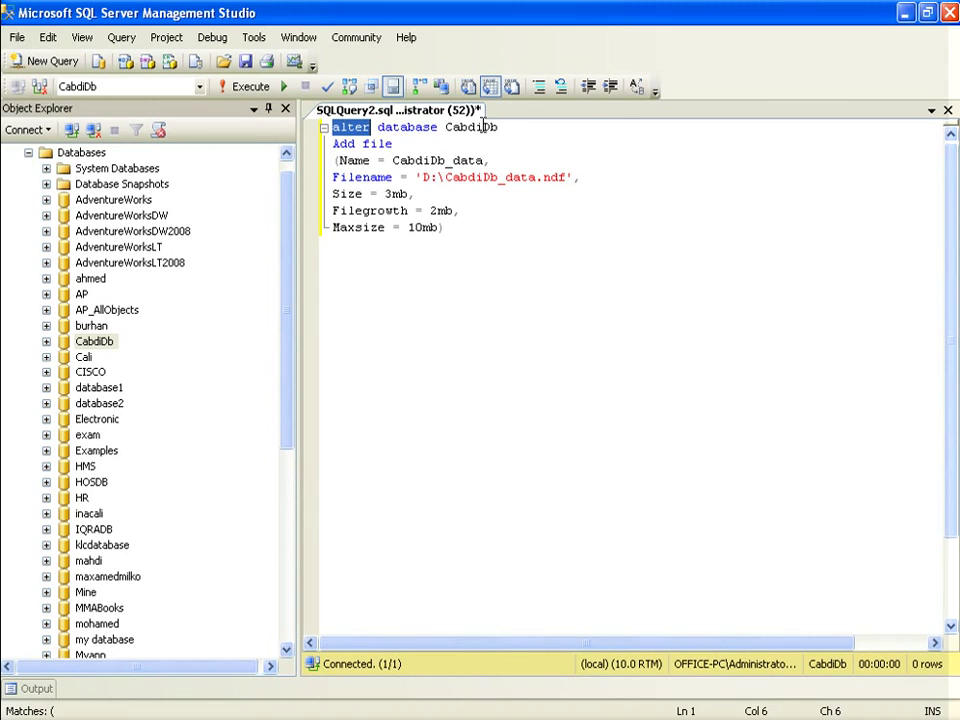
{"action": "left_click", "coordinate": [395, 127]}
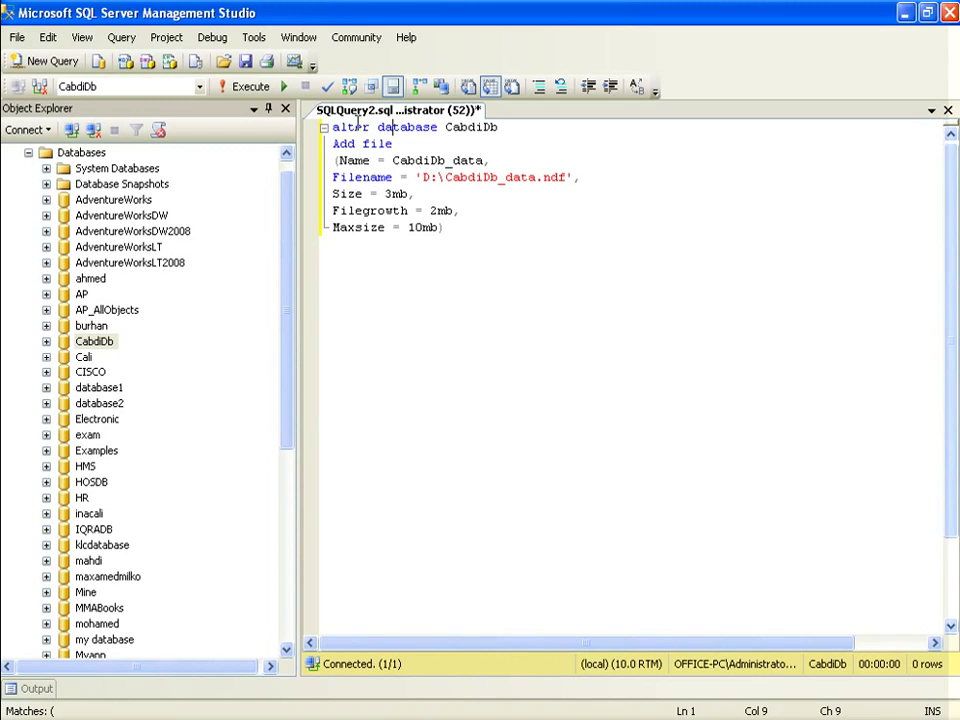
{"action": "left_click", "coordinate": [353, 127]}
{"action": "double_click", "coordinate": [472, 127]}
{"action": "left_click", "coordinate": [570, 144]}
{"action": "left_click", "coordinate": [361, 142]}
{"action": "left_click", "coordinate": [401, 142]}
{"action": "left_click", "coordinate": [455, 228]}
{"action": "left_click", "coordinate": [332, 144]}
{"action": "left_click", "coordinate": [355, 161]}
{"action": "left_click", "coordinate": [393, 161]}
{"action": "key", "text": "shift+End"}
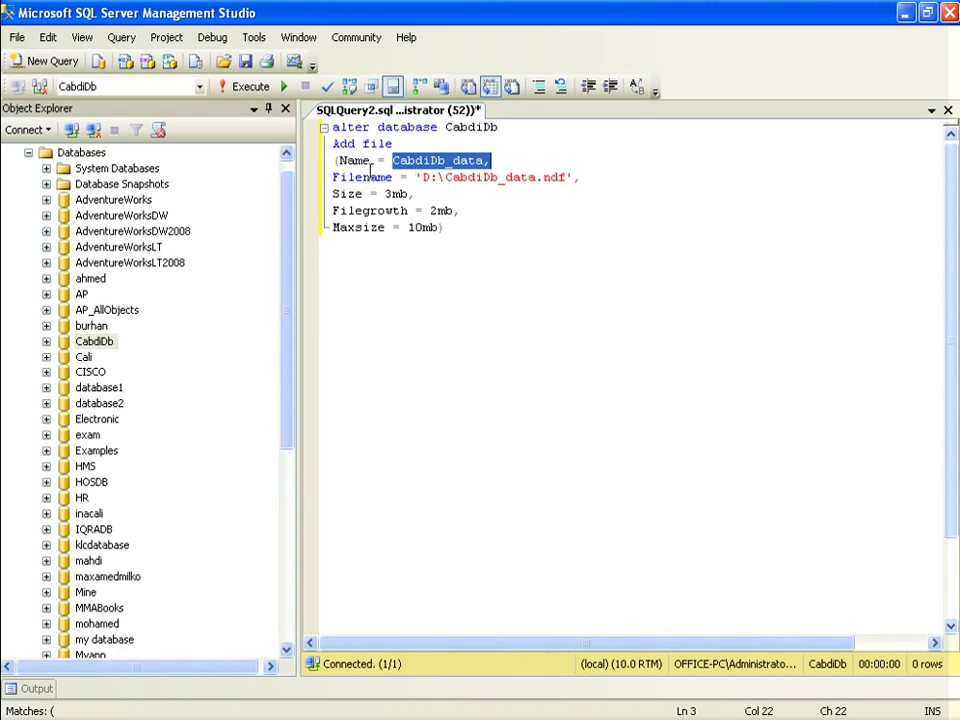
{"action": "left_click", "coordinate": [346, 177]}
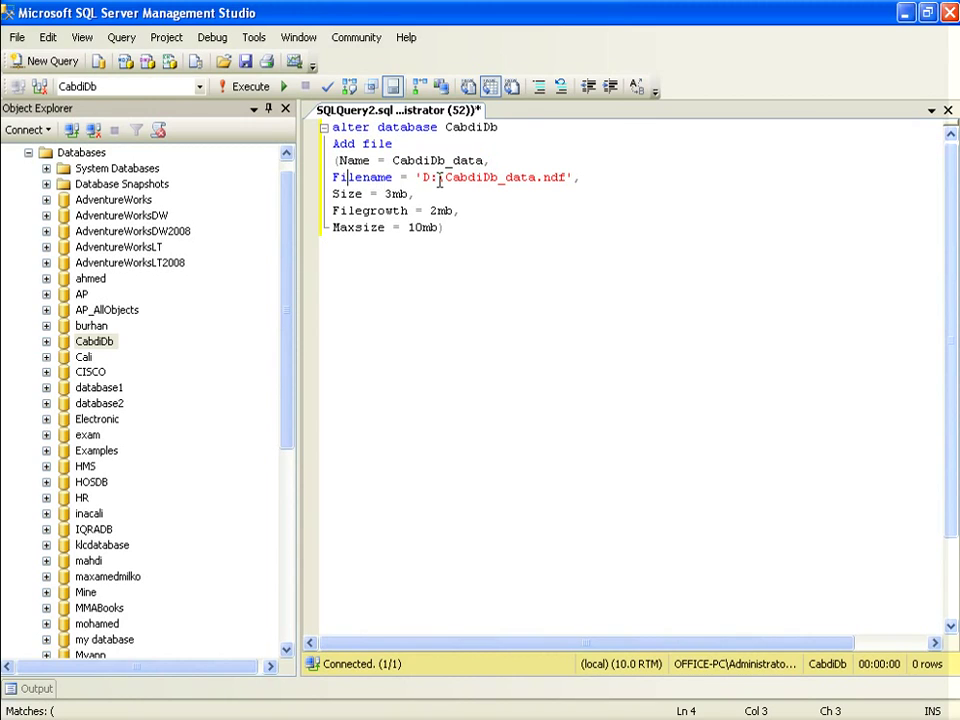
Change the physical file name in the Filename path to CabdiDb_data3.ndf.
{"action": "left_click_drag", "start_coordinate": [416, 177], "coordinate": [564, 189]}
{"action": "left_click", "coordinate": [511, 216]}
{"action": "left_click", "coordinate": [538, 177]}
{"action": "type", "text": "3"}
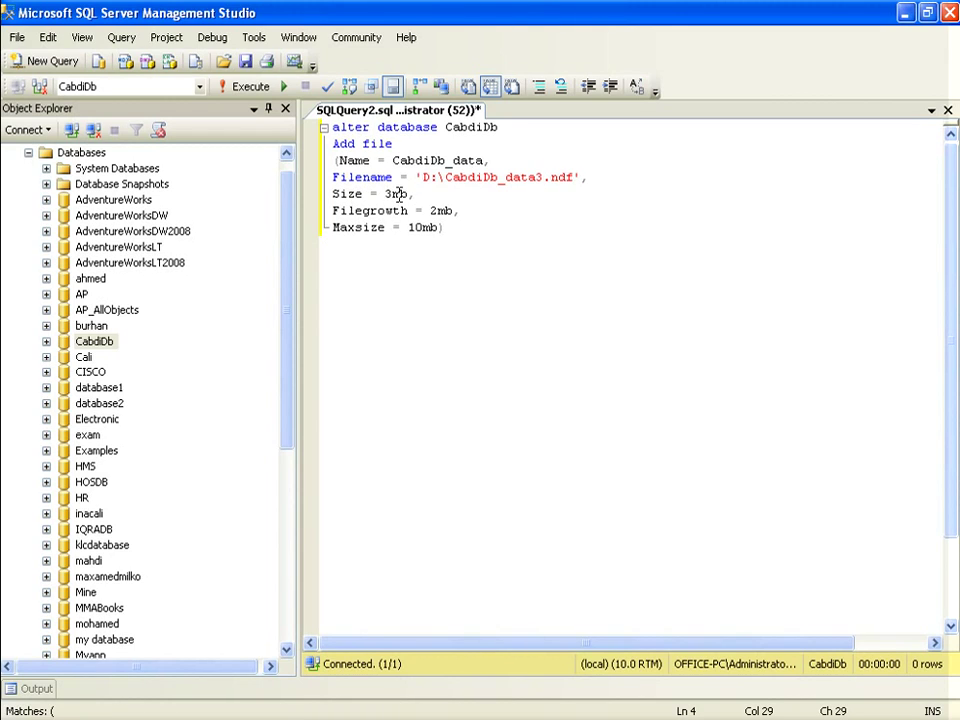
Review the Size option, the complete statement and the .ndf extension of the physical file.
{"action": "left_click_drag", "start_coordinate": [385, 194], "coordinate": [508, 285]}
{"action": "left_click", "coordinate": [508, 285]}
{"action": "left_click_drag", "start_coordinate": [512, 229], "coordinate": [352, 127]}
{"action": "left_click", "coordinate": [557, 288]}
{"action": "left_click_drag", "start_coordinate": [551, 178], "coordinate": [575, 178]}
{"action": "left_click", "coordinate": [546, 221]}
{"action": "left_click", "coordinate": [558, 177]}
{"action": "key", "text": "shift+Left"}
{"action": "type", "text": "n"}
Change the logical name to CabdiDb_data3 and execute the whole alter database statement.
{"action": "left_click", "coordinate": [482, 160]}
{"action": "type", "text": "3"}
{"action": "left_click_drag", "start_coordinate": [534, 283], "coordinate": [244, 90]}
{"action": "left_click", "coordinate": [243, 86]}
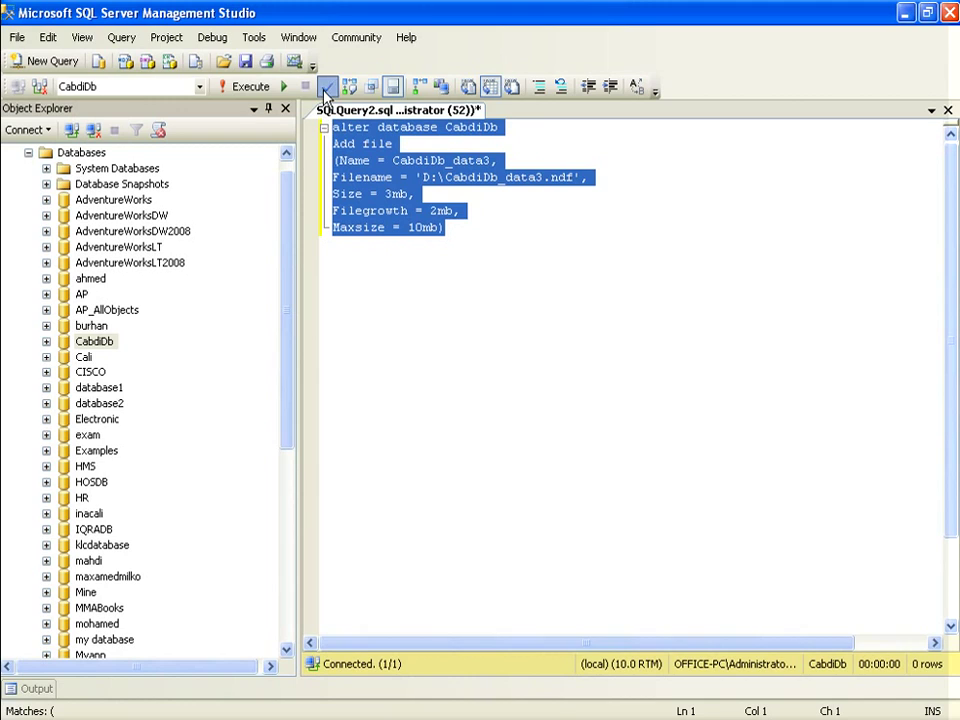
{"action": "left_click", "coordinate": [240, 86]}
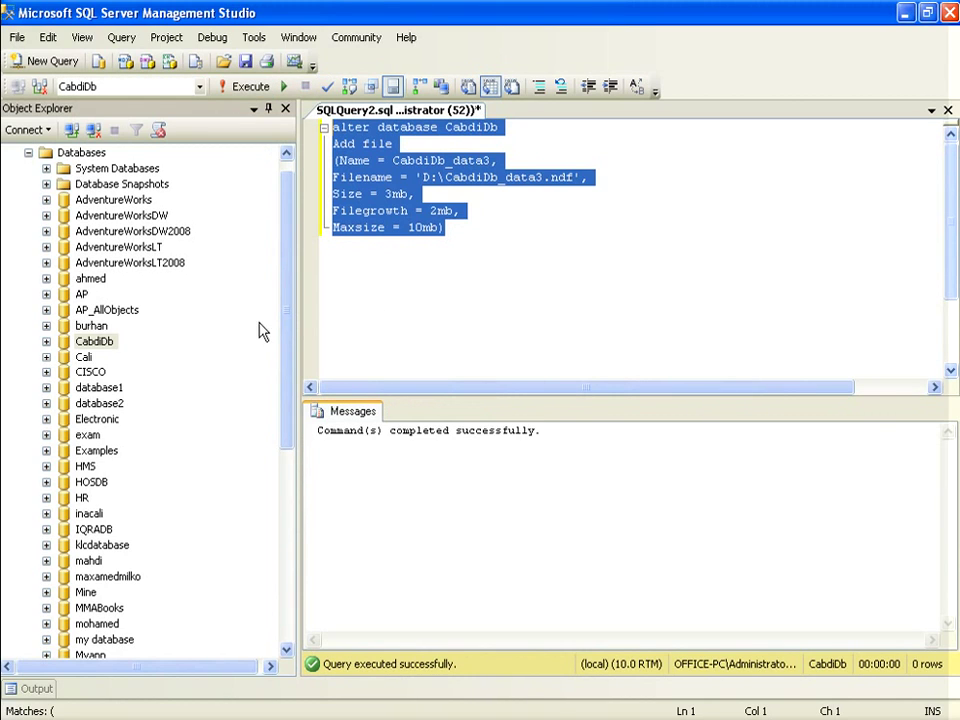
Open the properties of the CabdiDb database and check its file list for the CabdiDb_data3 file.
{"action": "left_click", "coordinate": [96, 343]}
{"action": "left_click", "coordinate": [86, 342]}
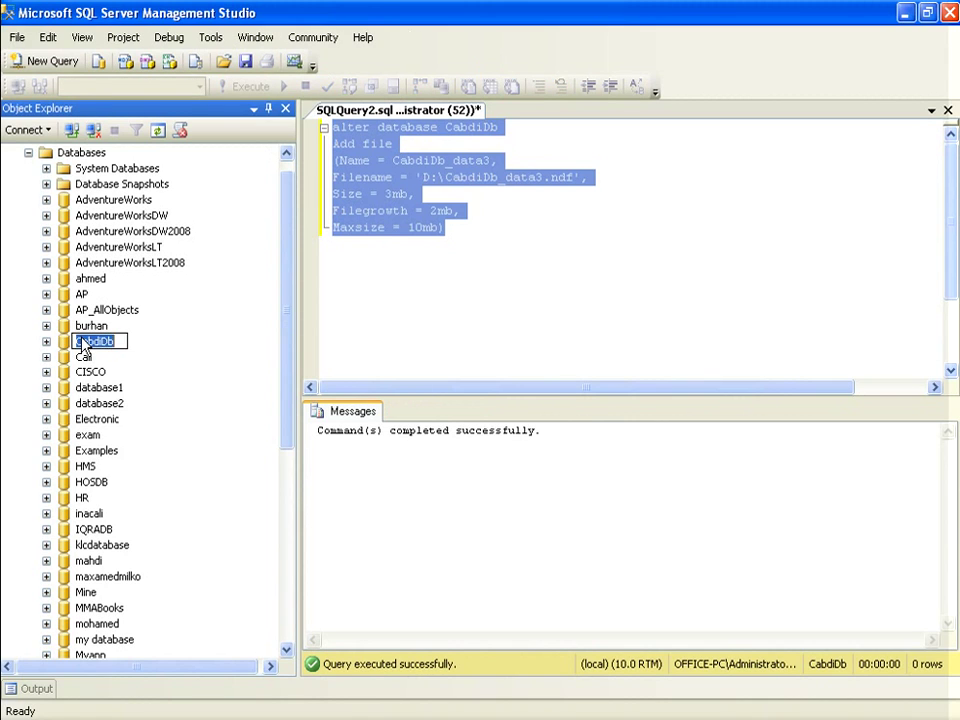
{"action": "right_click", "coordinate": [74, 341]}
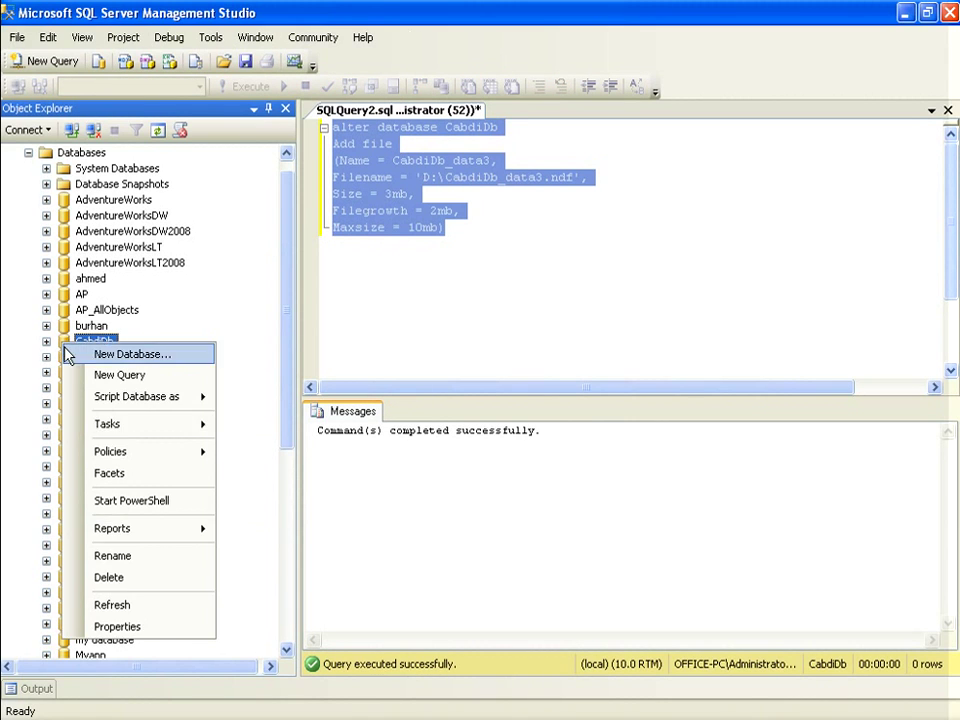
{"action": "left_click", "coordinate": [155, 625]}
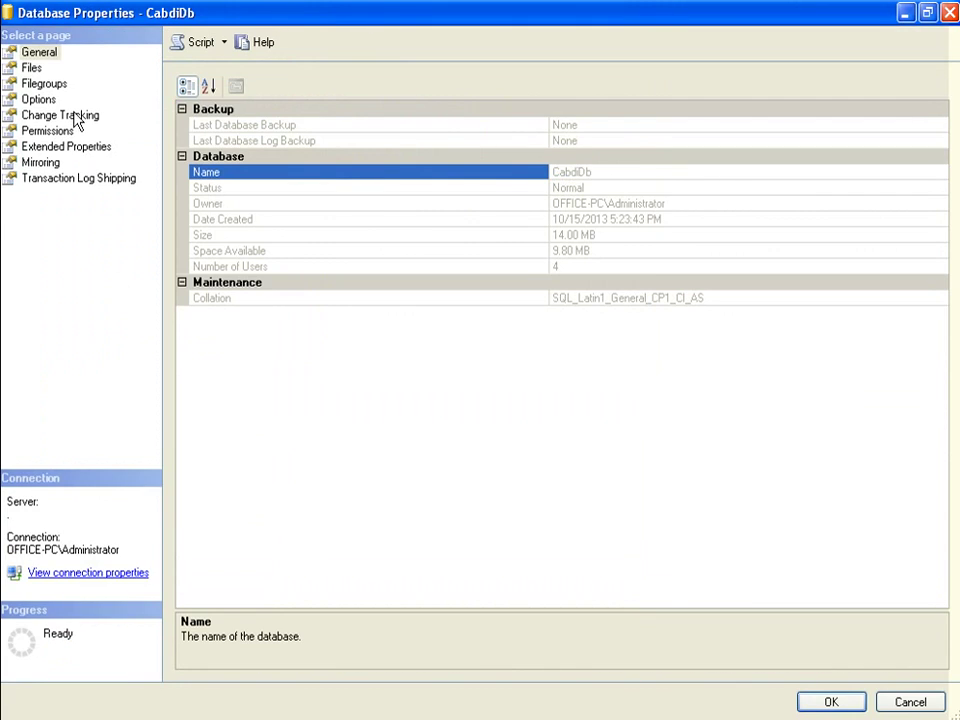
{"action": "left_click", "coordinate": [31, 67]}
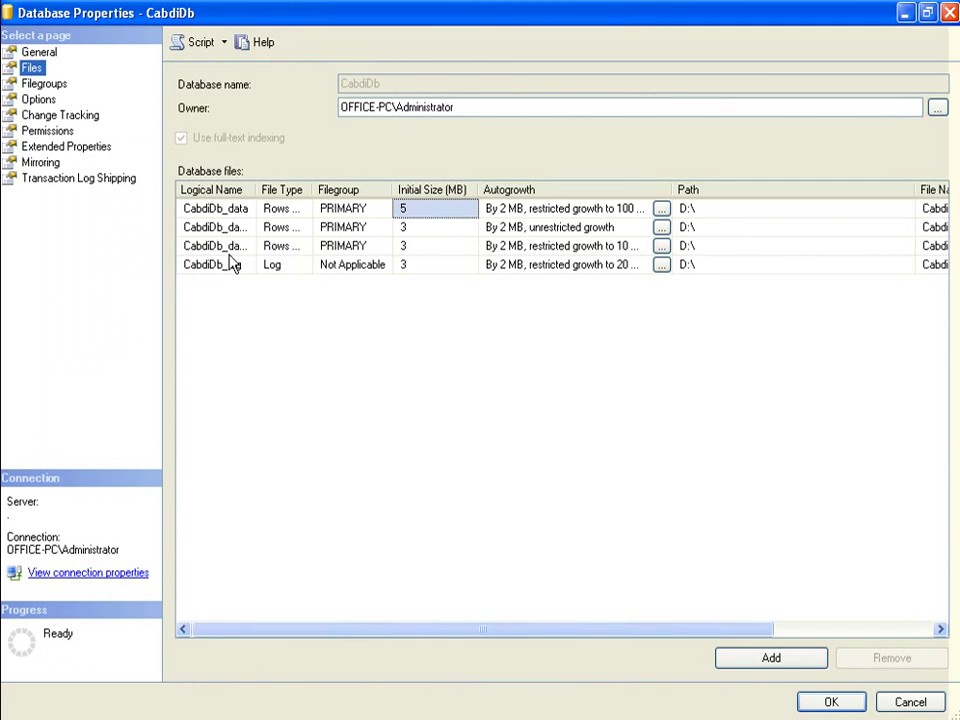
Check the logical name of each data and log file in the CabdiDb file list.
{"action": "left_click", "coordinate": [240, 208]}
{"action": "left_click", "coordinate": [242, 228]}
{"action": "left_click", "coordinate": [239, 245]}
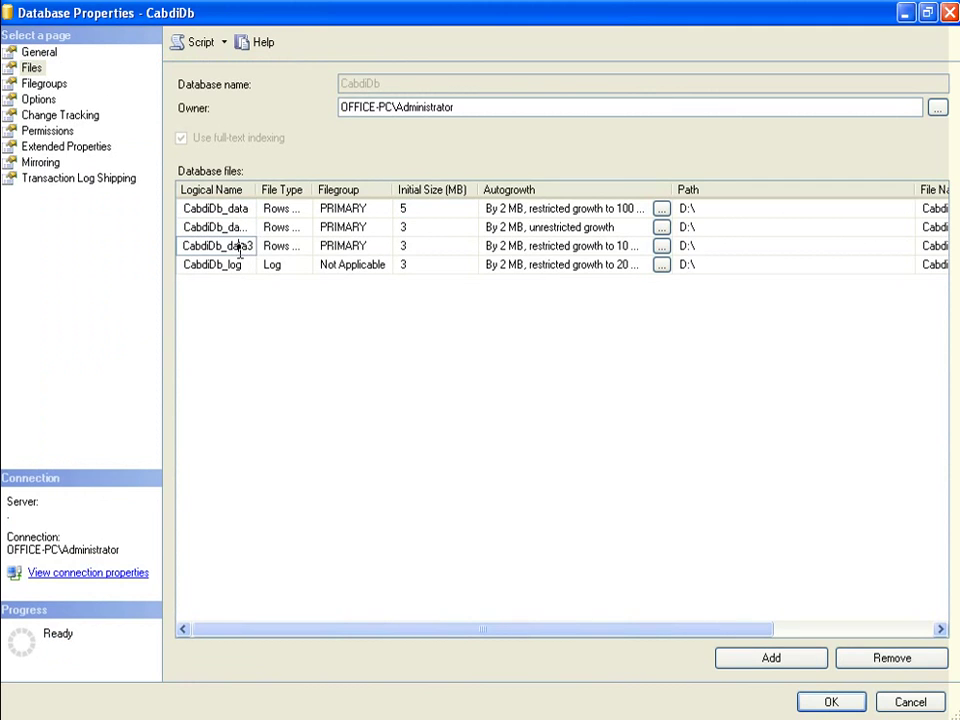
{"action": "left_click", "coordinate": [244, 265]}
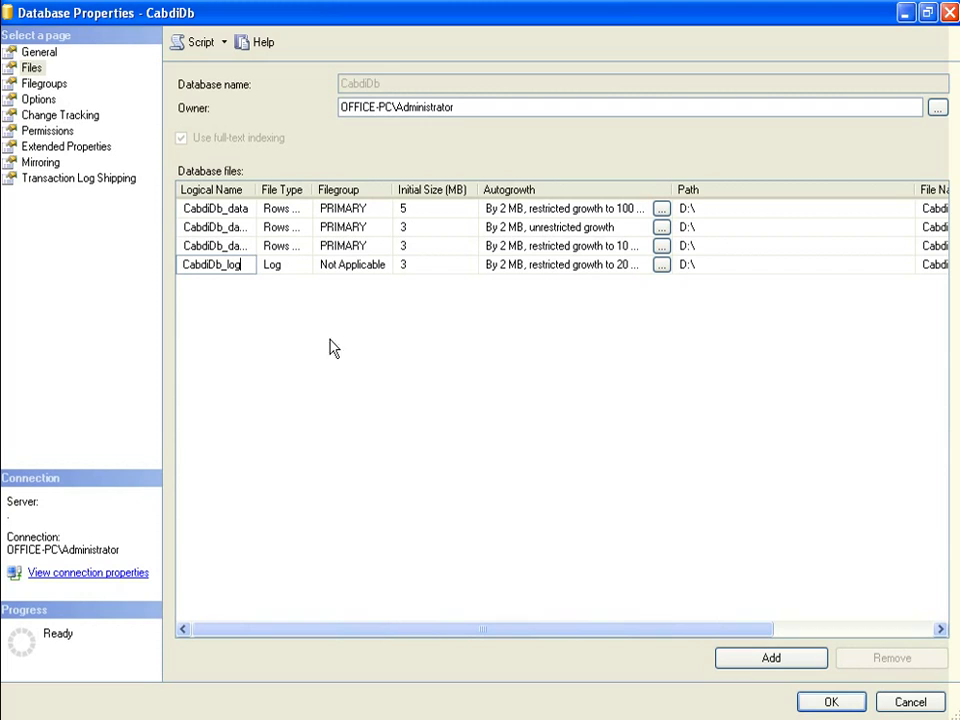
Compare the filegroup assignments of the data files with that of the CabdiDb_log file.
{"action": "left_click", "coordinate": [330, 213]}
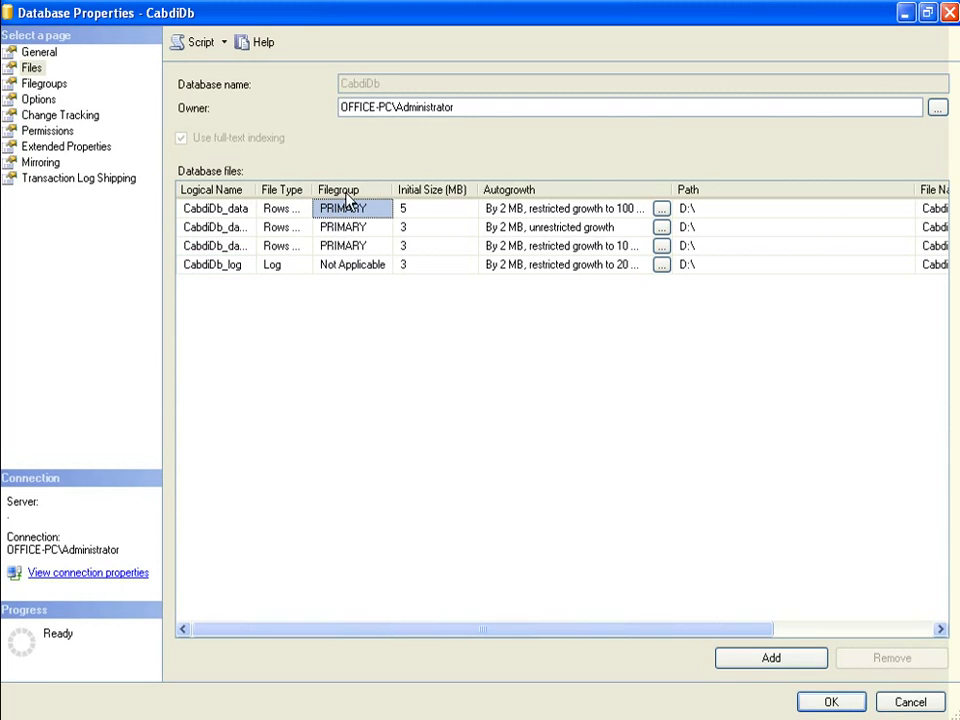
{"action": "left_click", "coordinate": [347, 226]}
{"action": "left_click", "coordinate": [349, 246]}
{"action": "left_click", "coordinate": [346, 228]}
{"action": "left_click", "coordinate": [347, 213]}
{"action": "left_click", "coordinate": [362, 231]}
{"action": "left_click", "coordinate": [366, 248]}
{"action": "left_click", "coordinate": [364, 227]}
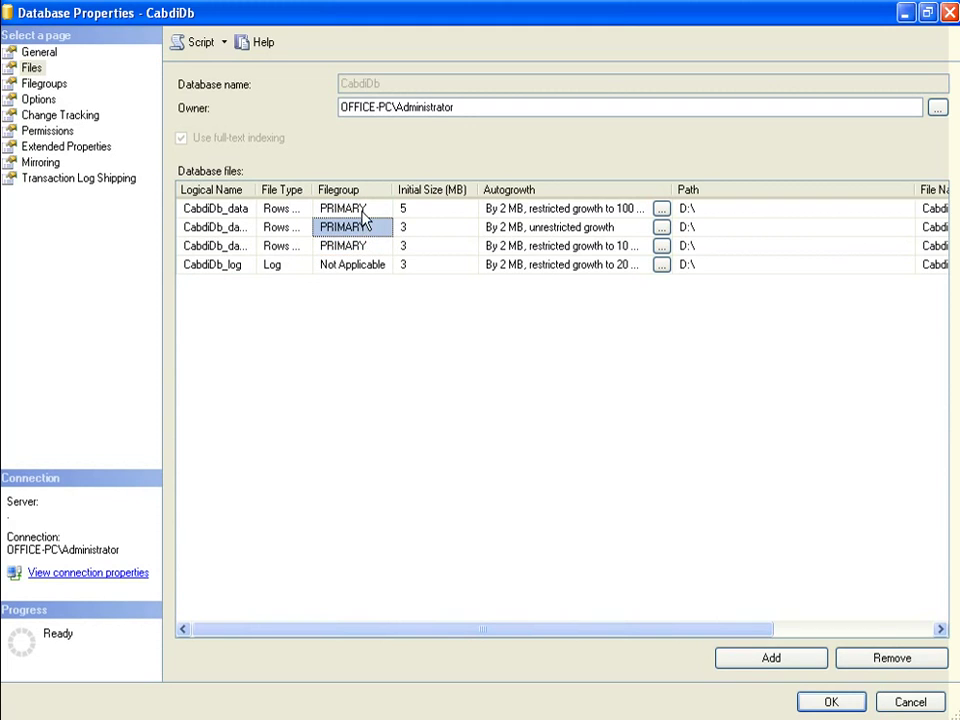
{"action": "left_click", "coordinate": [364, 210]}
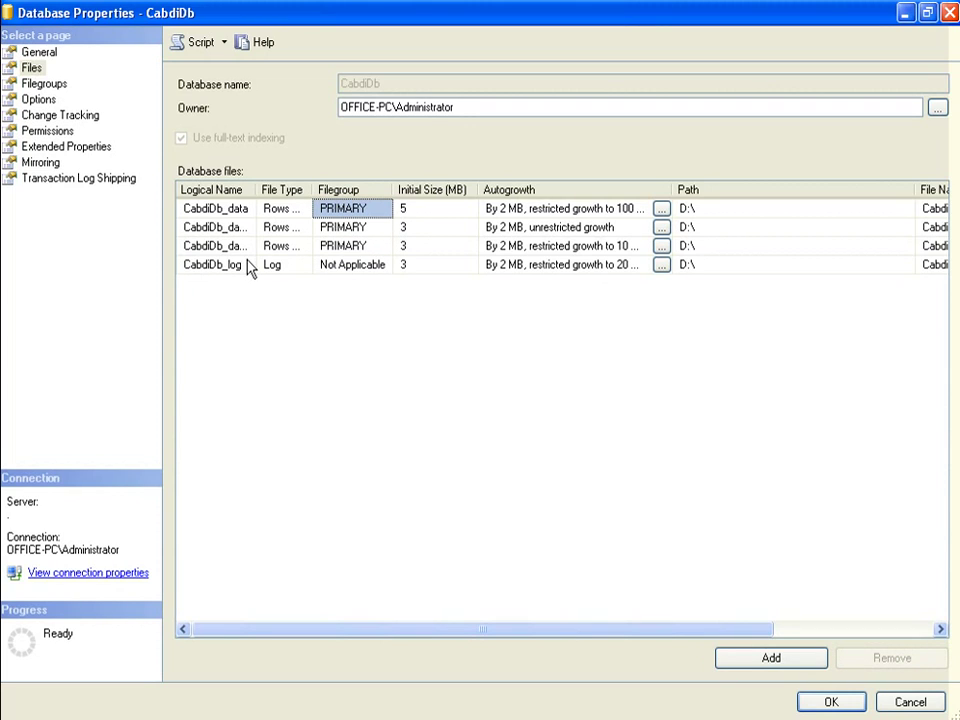
{"action": "left_click", "coordinate": [272, 264]}
{"action": "left_click", "coordinate": [352, 266]}
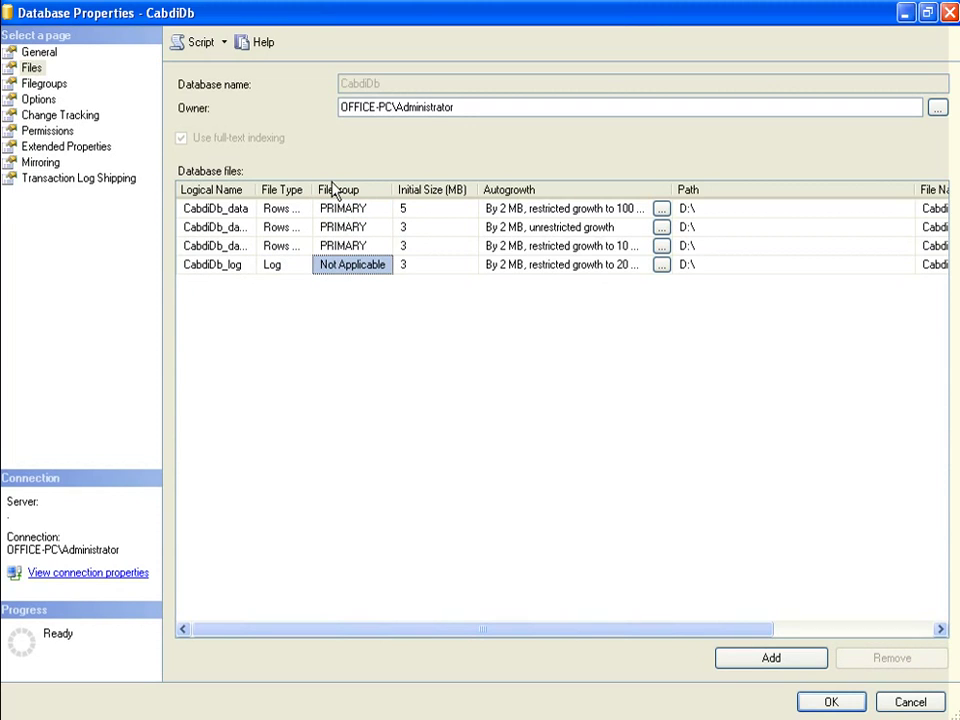
Check the file count of the PRIMARY filegroup and close the database properties without changes.
{"action": "left_click", "coordinate": [60, 86]}
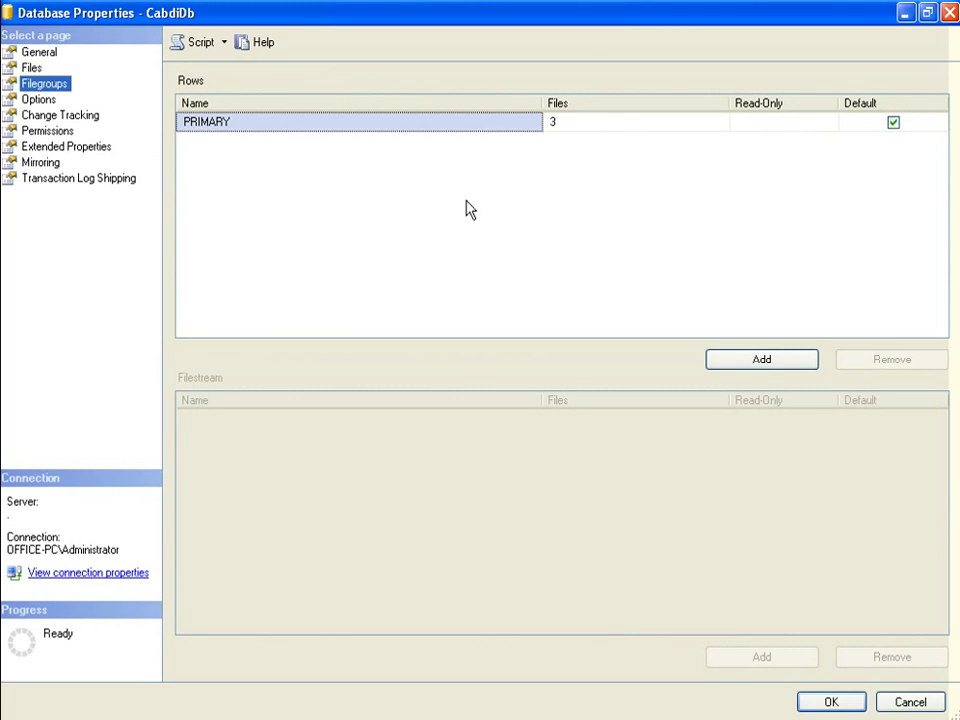
{"action": "left_click", "coordinate": [609, 129]}
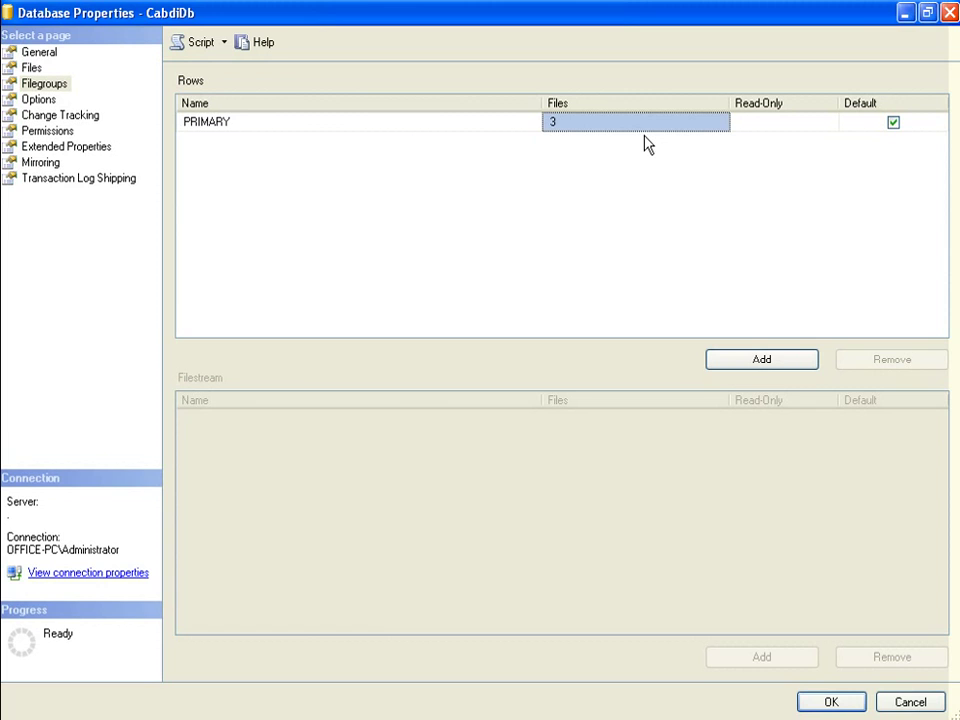
{"action": "left_click", "coordinate": [895, 706]}
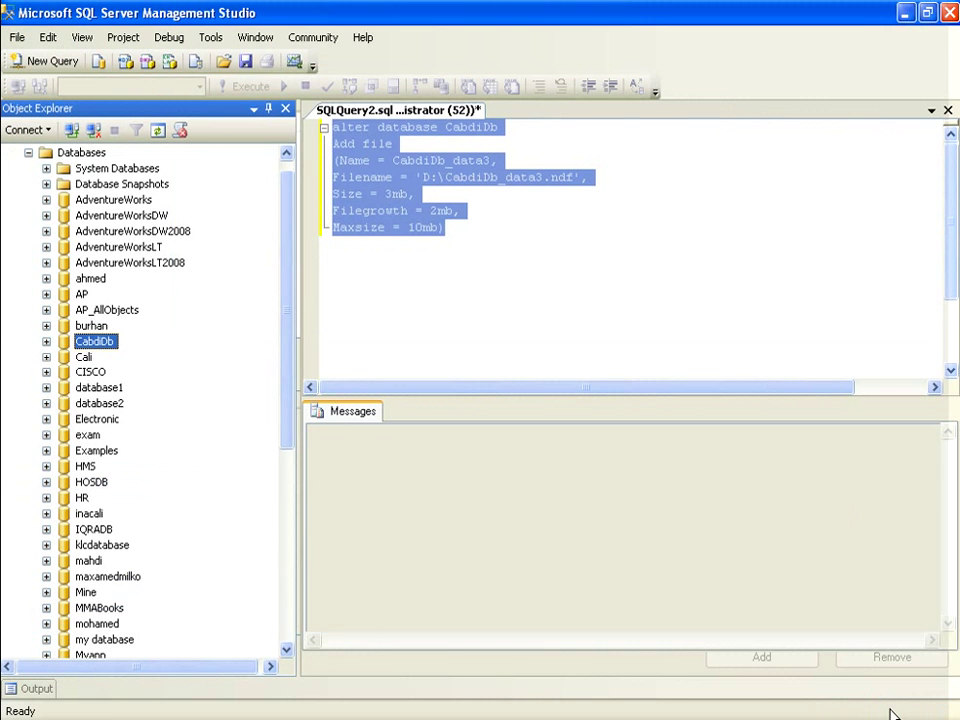
Add two new lines below the alter database statement in the query.
{"action": "left_click", "coordinate": [490, 227]}
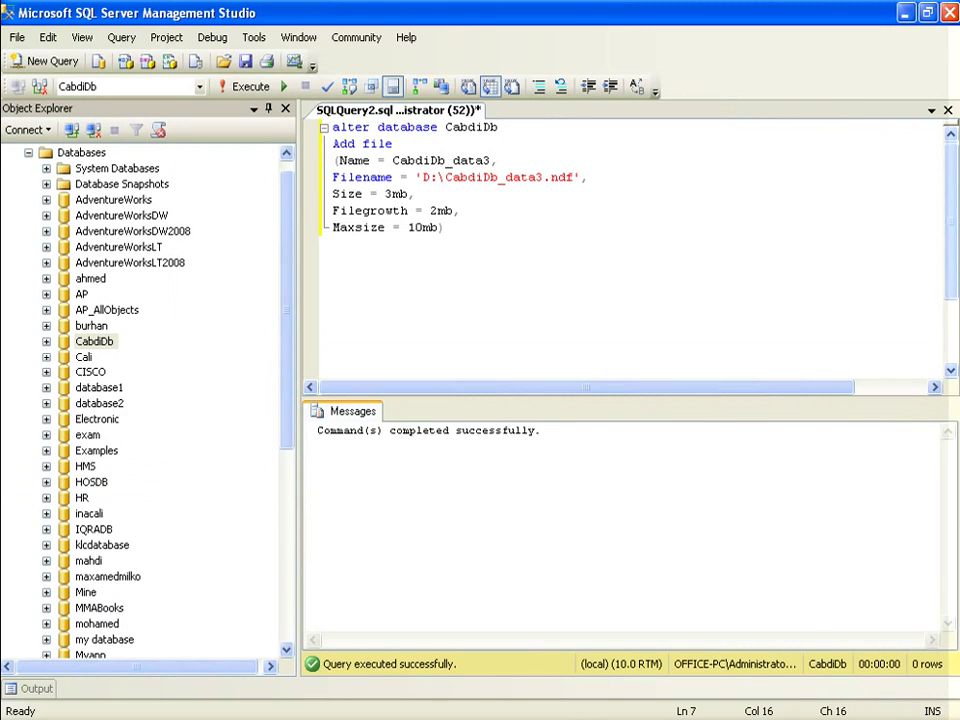
{"action": "key", "text": "Return"}
{"action": "key", "text": "Return"}
Try to rename the CabdiDb database to Aw-Jaamac directly in the database tree.
{"action": "left_click", "coordinate": [80, 341]}
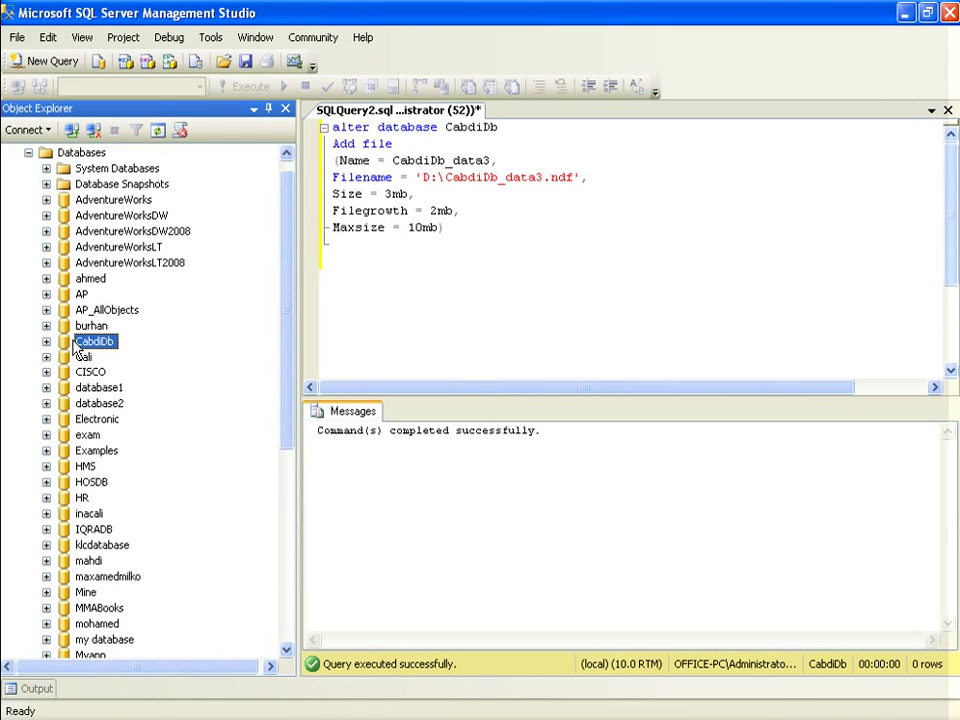
{"action": "right_click", "coordinate": [77, 345]}
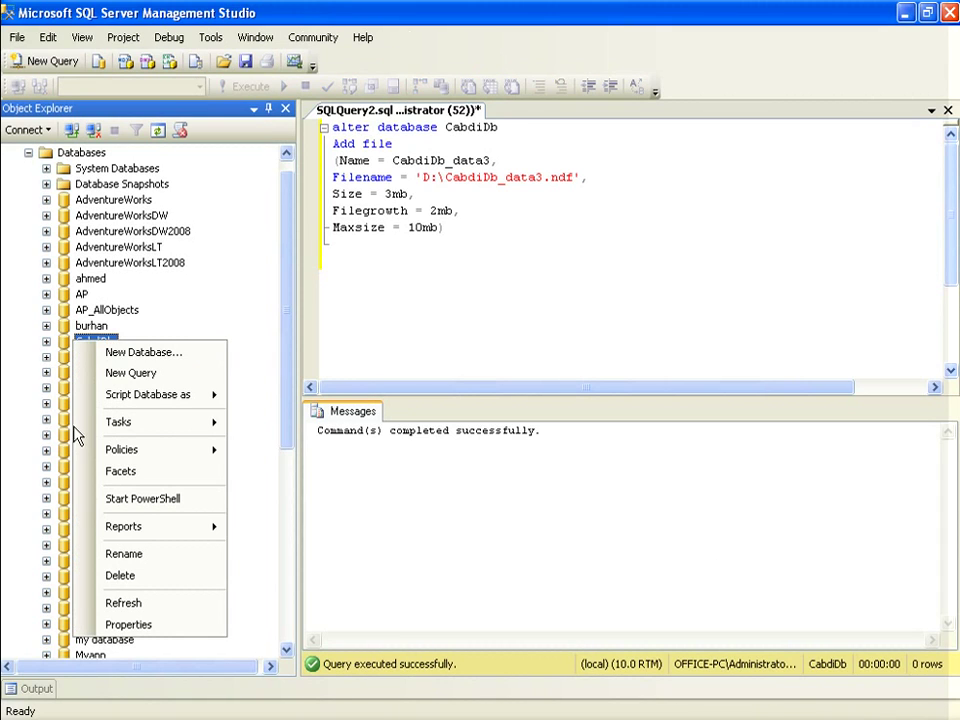
{"action": "left_click", "coordinate": [121, 556]}
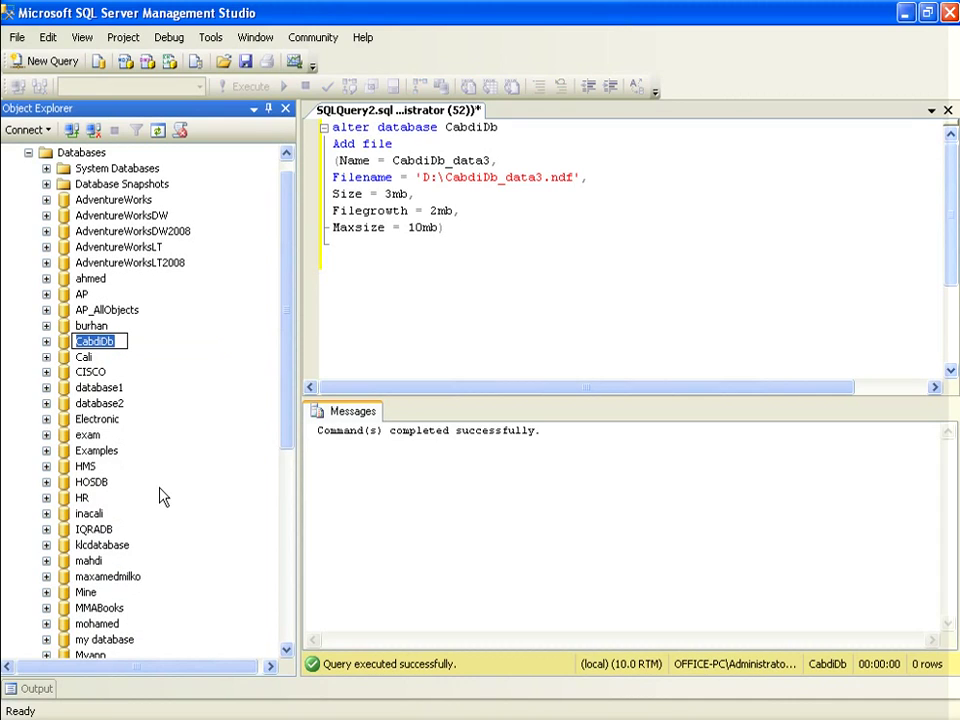
{"action": "type", "text": "AWjaama"}
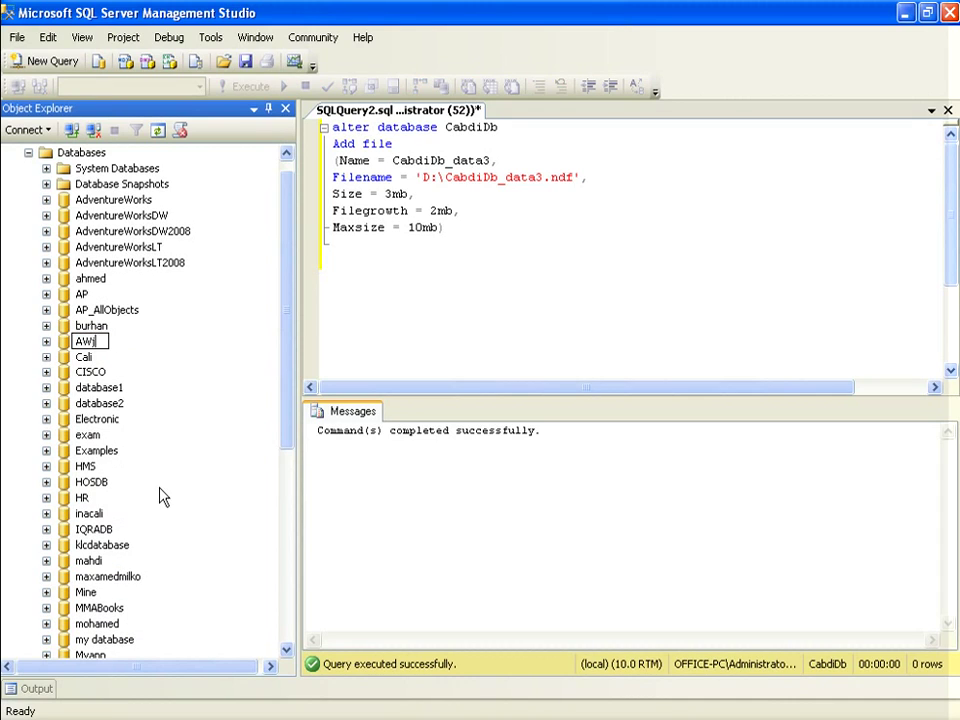
{"action": "key", "text": "BackSpace"}
{"action": "key", "text": "BackSpace"}
{"action": "key", "text": "BackSpace"}
{"action": "key", "text": "BackSpace"}
{"action": "key", "text": "BackSpace"}
{"action": "key", "text": "BackSpace"}
{"action": "type", "text": "w-Jaamac"}
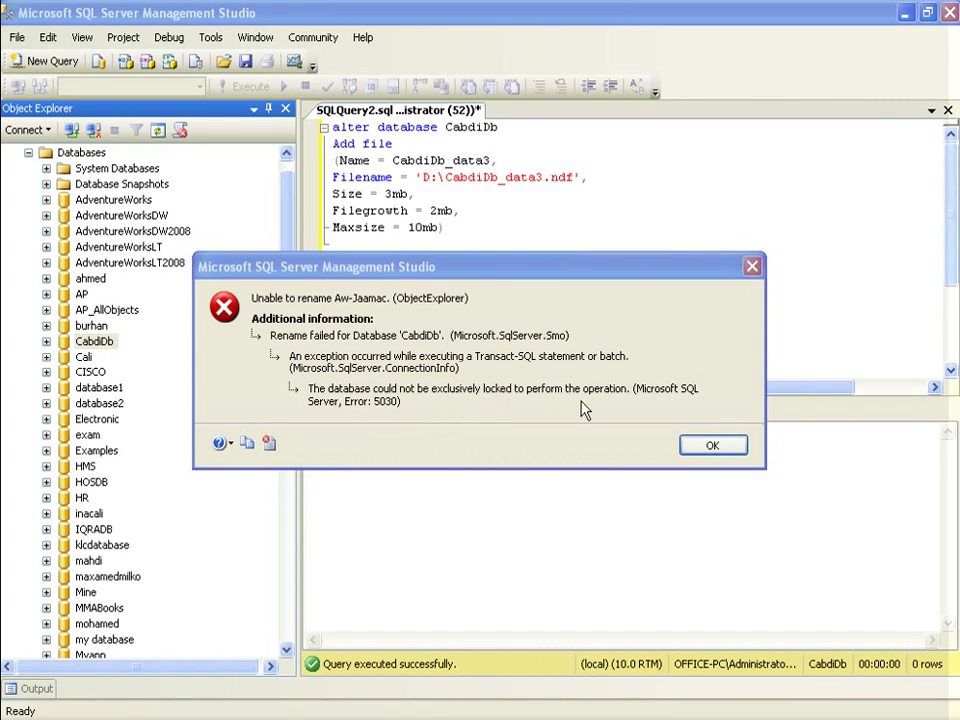
{"action": "left_click", "coordinate": [723, 452]}
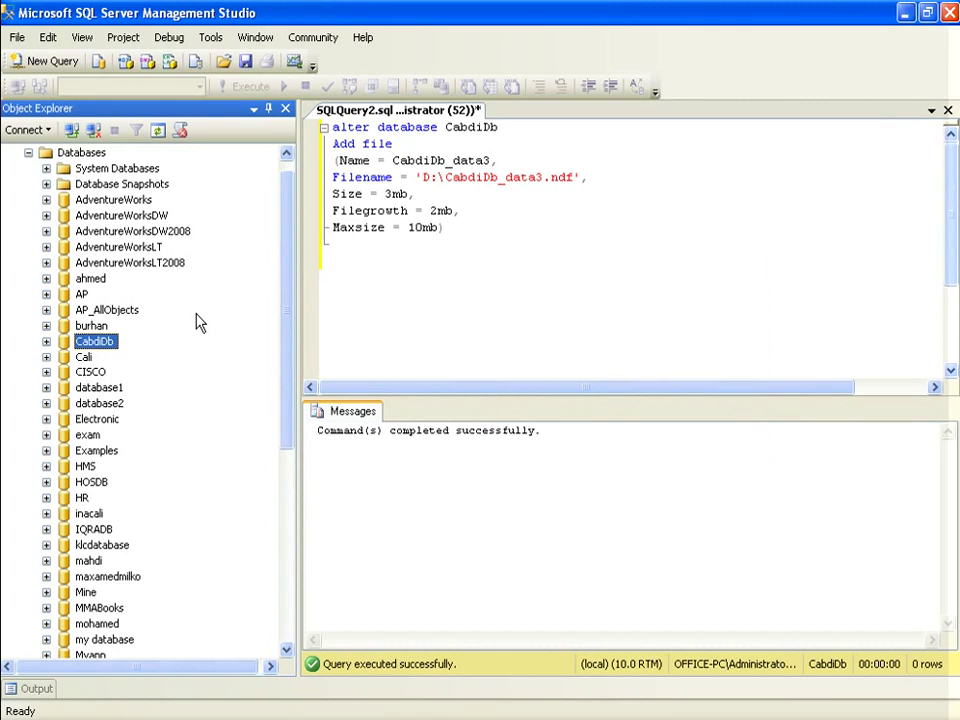
Try to rename the CabdiDb database to Kayse directly in the database tree.
{"action": "right_click", "coordinate": [84, 342]}
{"action": "left_click", "coordinate": [170, 553]}
{"action": "type", "text": "Kayse"}
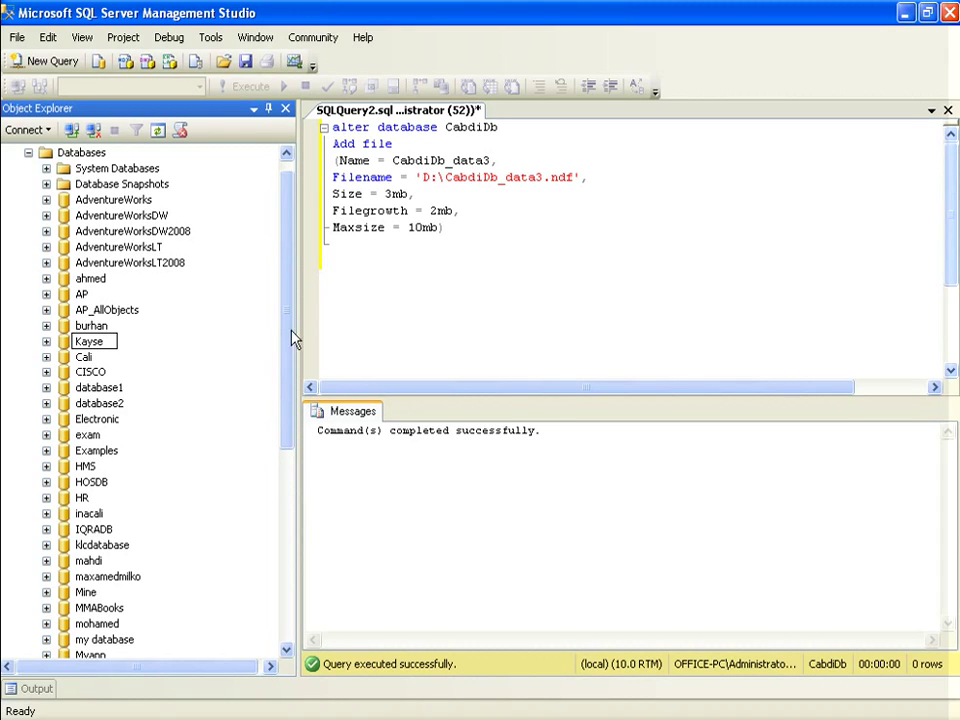
{"action": "left_click", "coordinate": [433, 336]}
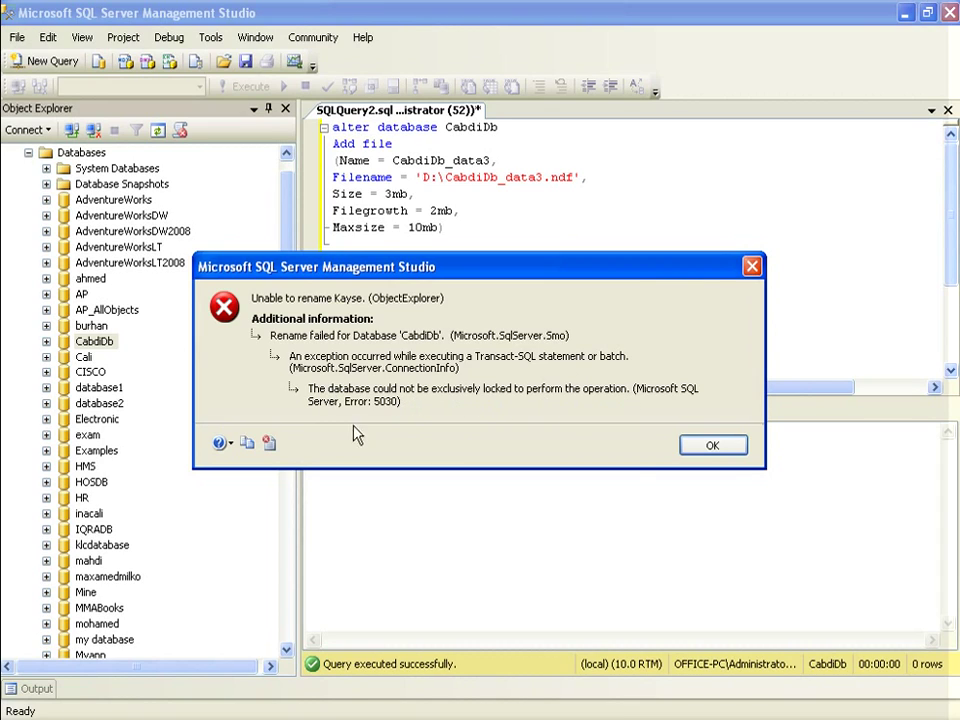
{"action": "left_click", "coordinate": [725, 453]}
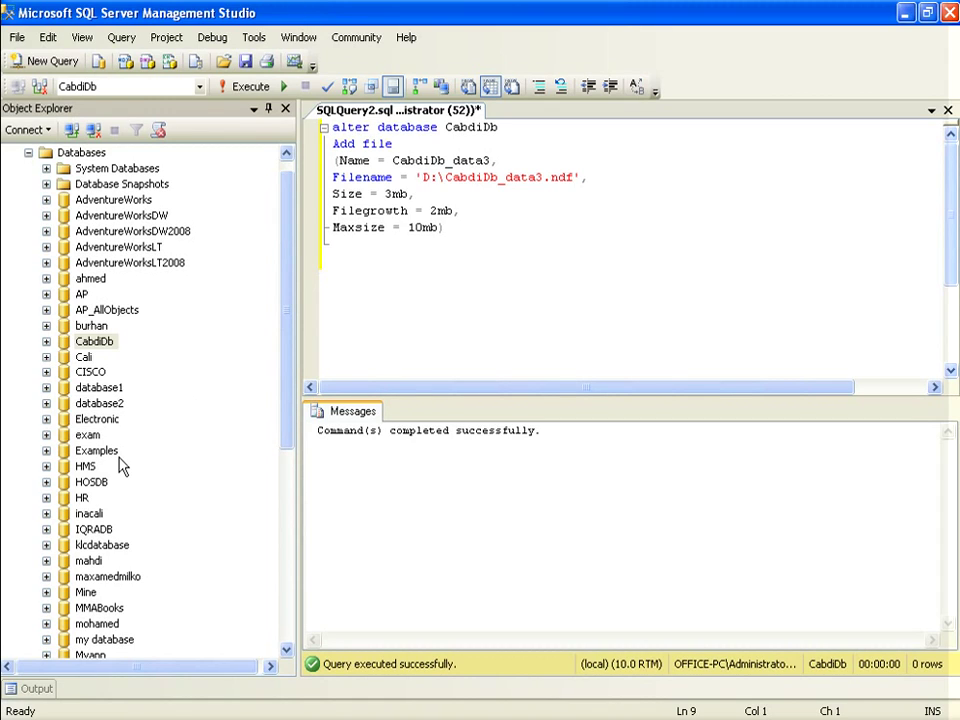
Write the statement exec sp_renamedb 'CabdiDb','Jaamac' below the alter database statement.
{"action": "type", "text": "exec sp_renamedb"}
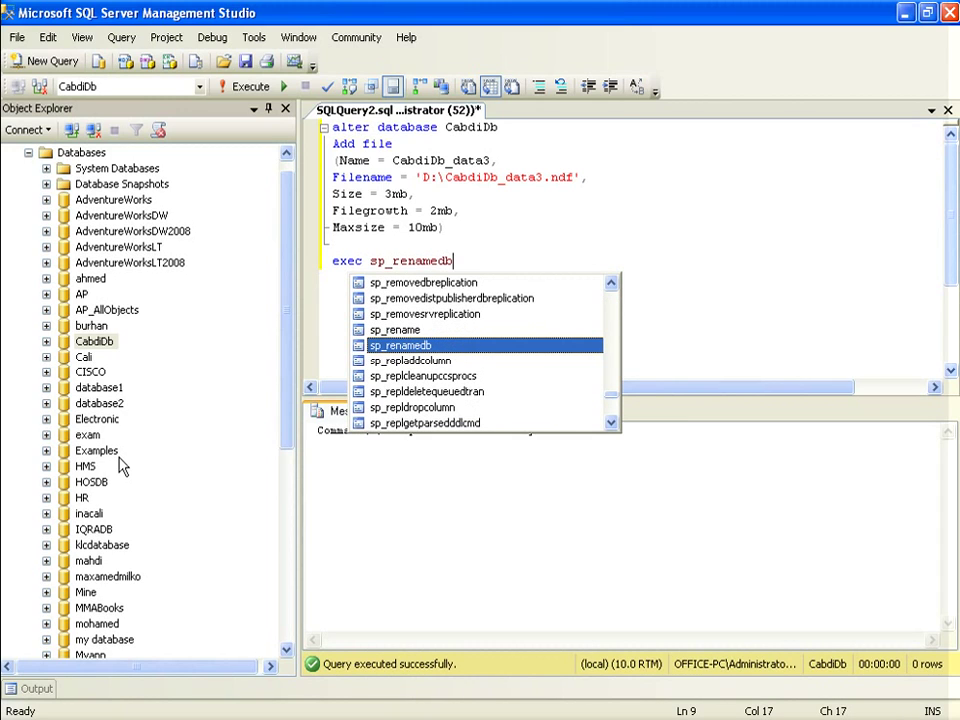
{"action": "type", "text": " ''"}
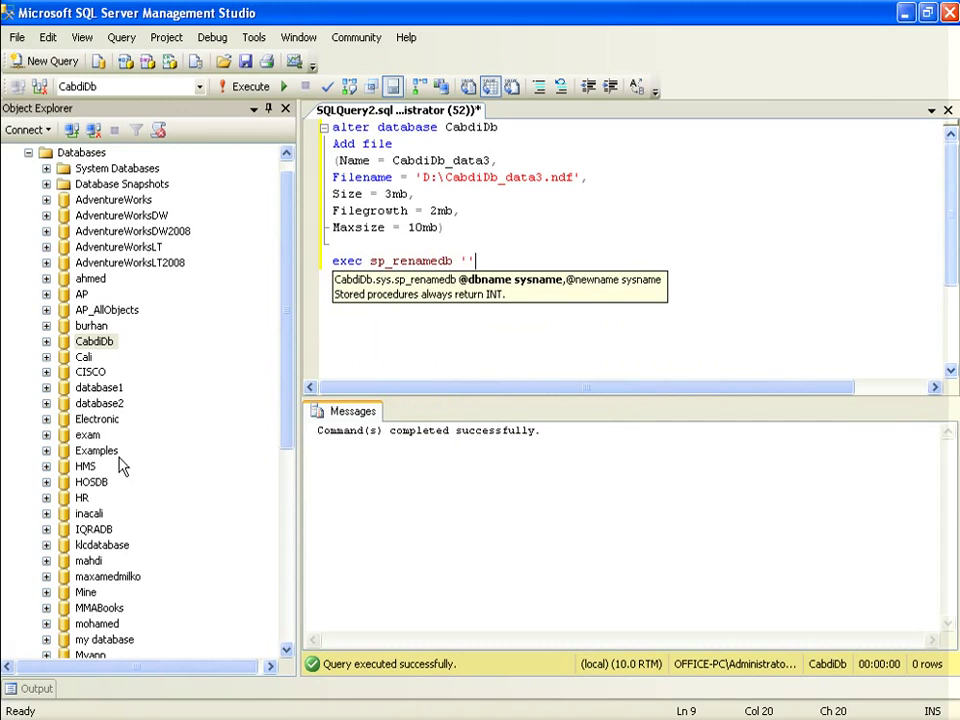
{"action": "key", "text": "Left"}
{"action": "type", "text": "CabdiDb"}
{"action": "key", "text": "Right"}
{"action": "type", "text": ","}
{"action": "type", "text": "'J'"}
{"action": "key", "text": "Left"}
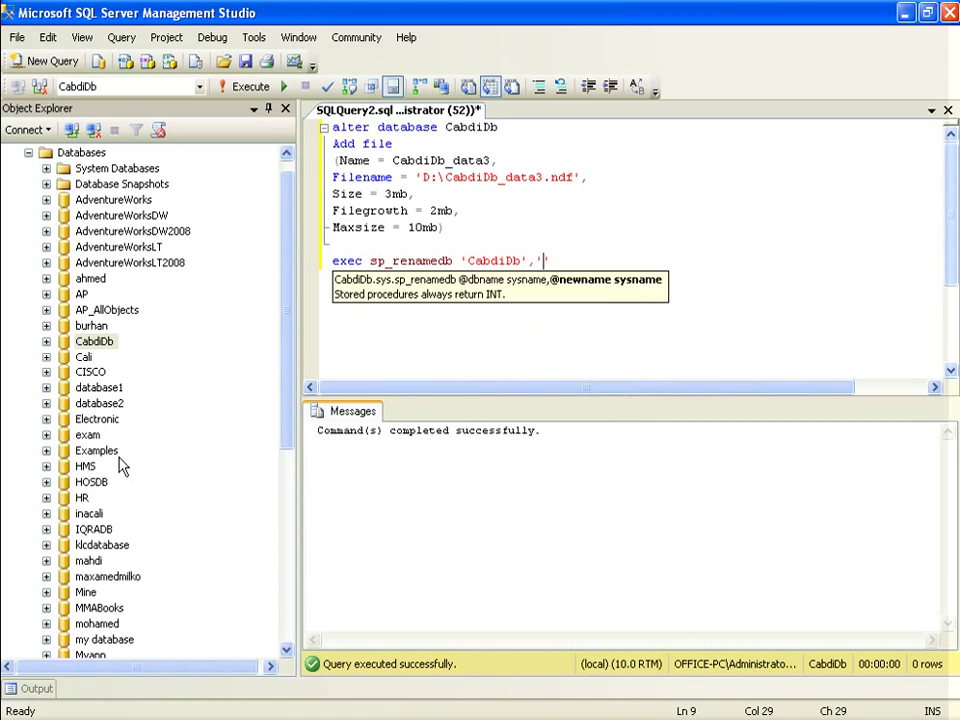
{"action": "type", "text": "Jaamac"}
{"action": "left_click", "coordinate": [664, 212]}
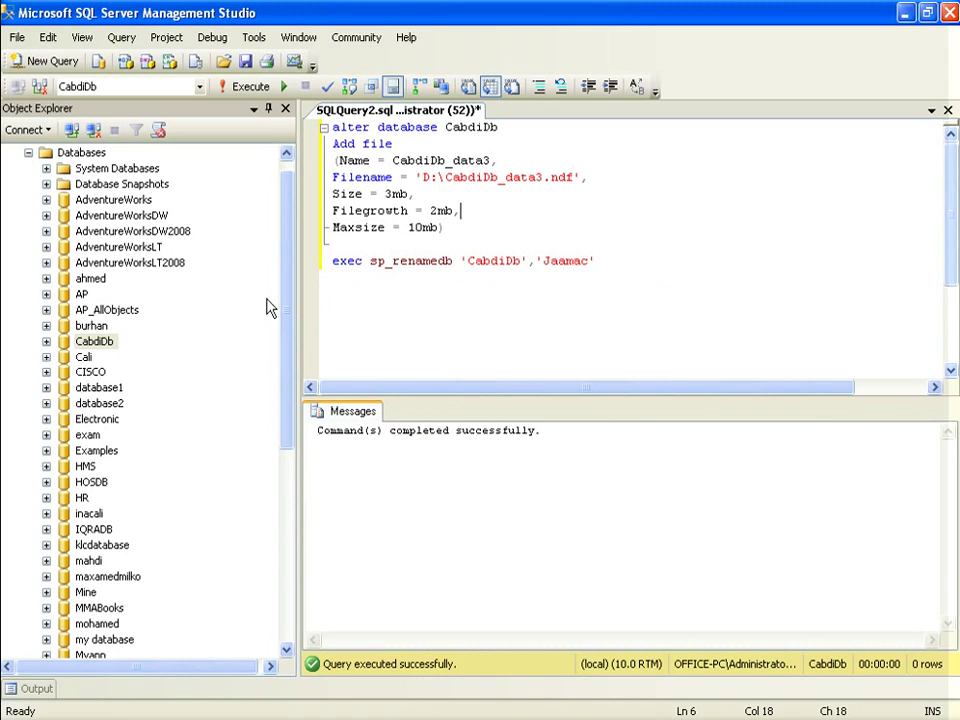
Review the procedure name and both arguments of the sp_renamedb statement and execute only that statement.
{"action": "left_click_drag", "start_coordinate": [369, 262], "coordinate": [451, 262]}
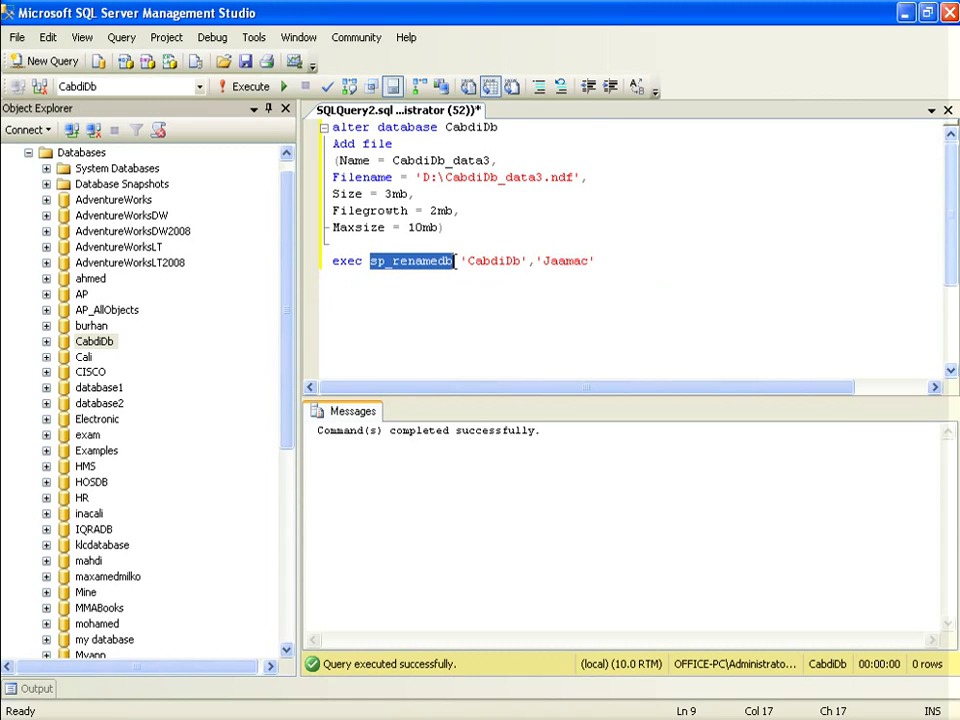
{"action": "left_click", "coordinate": [459, 262]}
{"action": "double_click", "coordinate": [480, 261]}
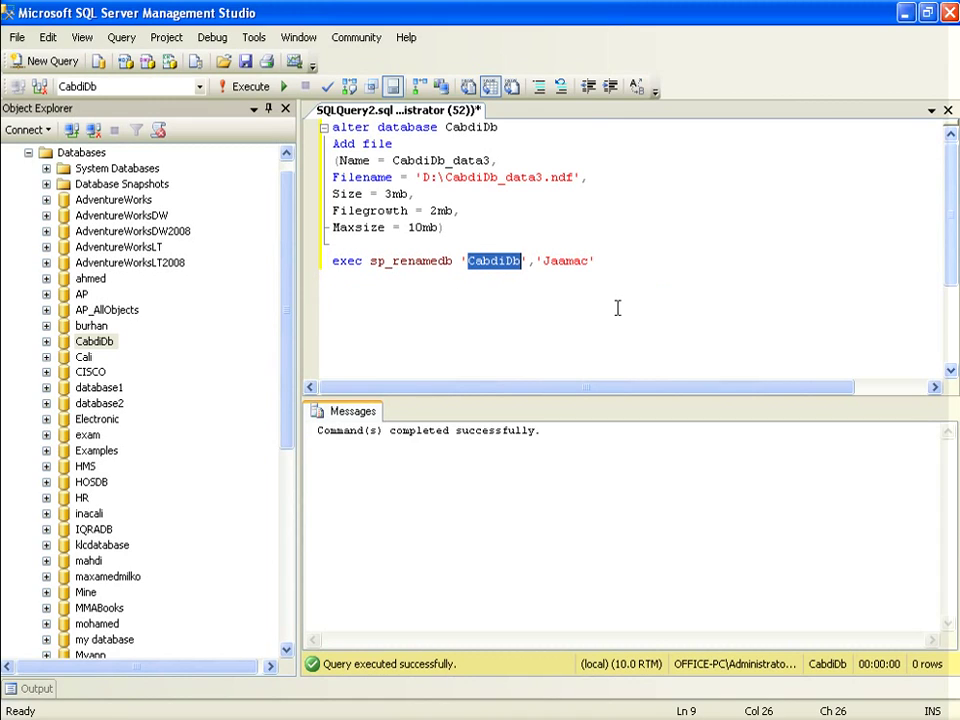
{"action": "double_click", "coordinate": [565, 262]}
{"action": "left_click_drag", "start_coordinate": [600, 262], "coordinate": [330, 262]}
{"action": "left_click", "coordinate": [250, 87]}
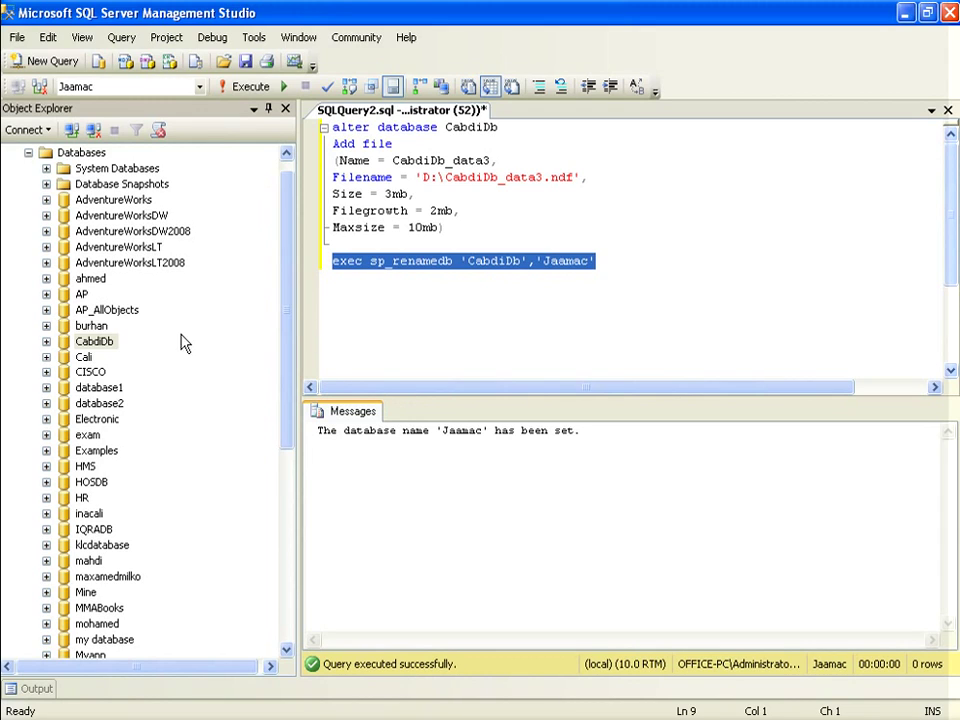
{"action": "left_click", "coordinate": [451, 430]}
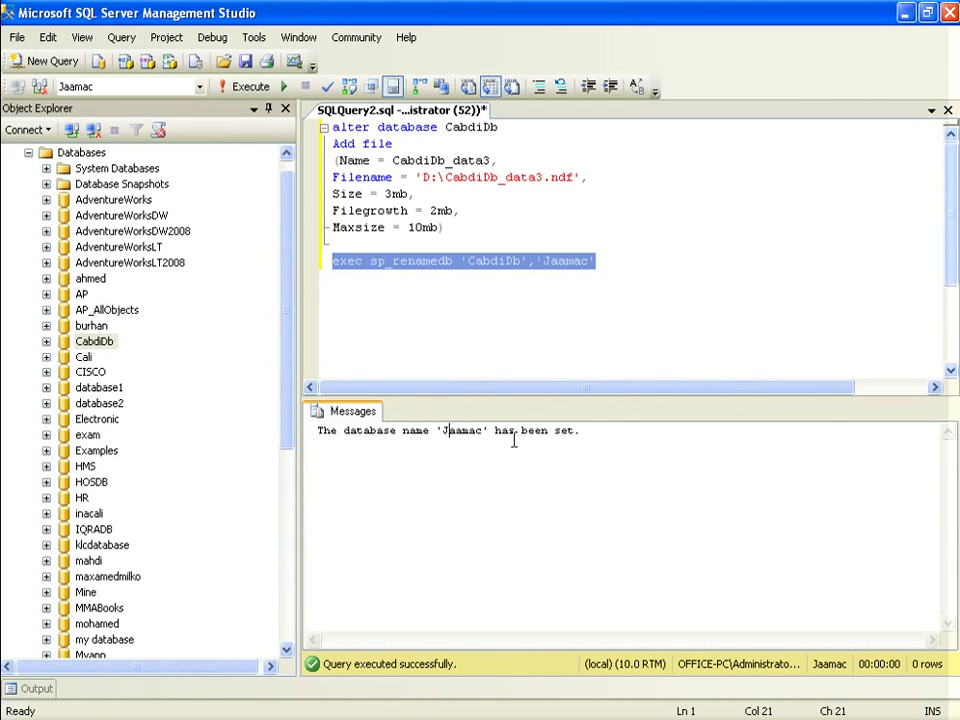
{"action": "left_click", "coordinate": [709, 212]}
Refresh the Databases folder and locate the Jaamac database in place of CabdiDb.
{"action": "right_click", "coordinate": [100, 157]}
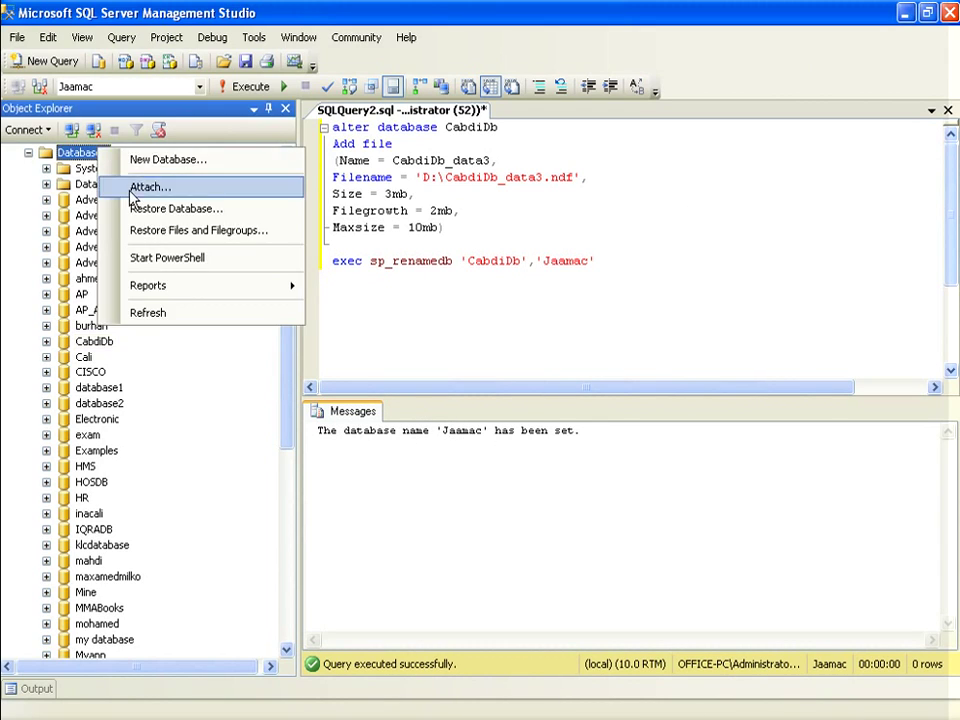
{"action": "left_click", "coordinate": [200, 315]}
{"action": "left_click", "coordinate": [90, 357]}
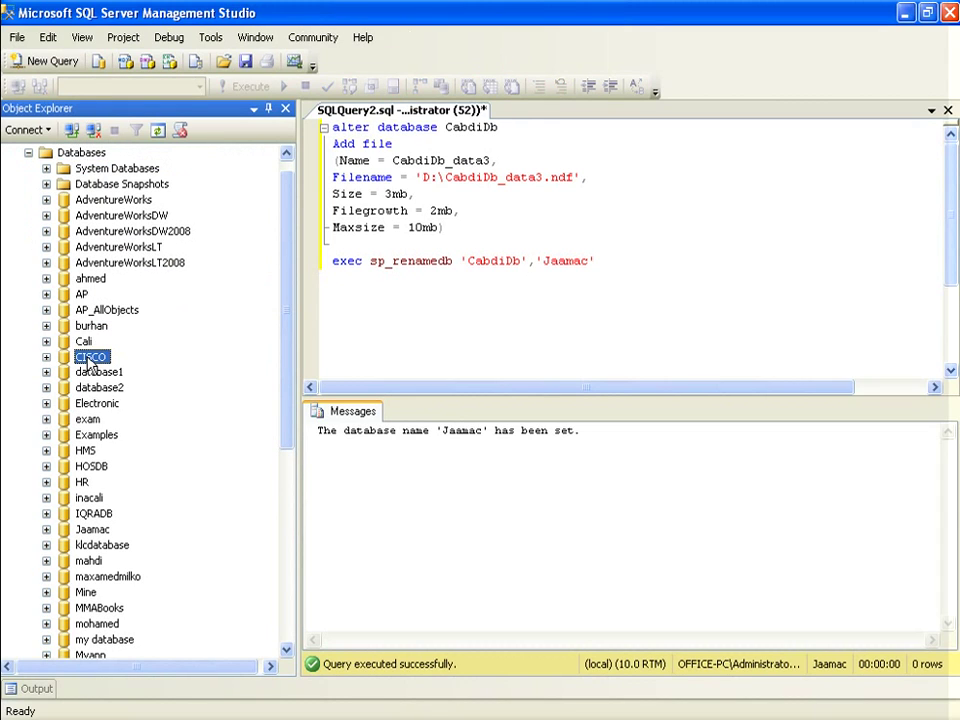
{"action": "left_click", "coordinate": [93, 530]}
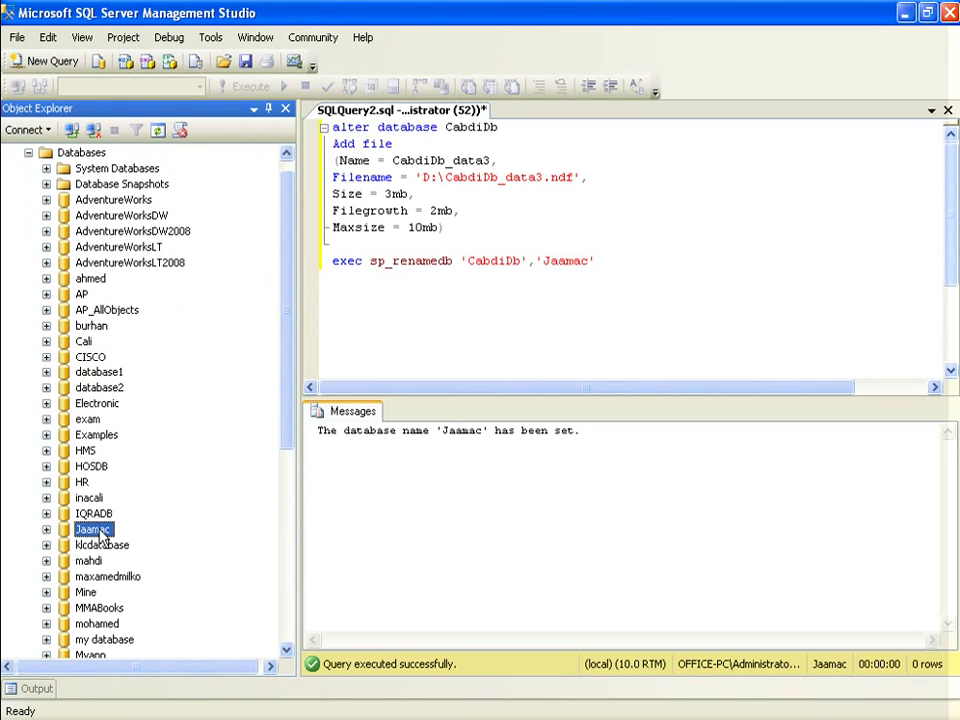
{"action": "key", "text": "c"}
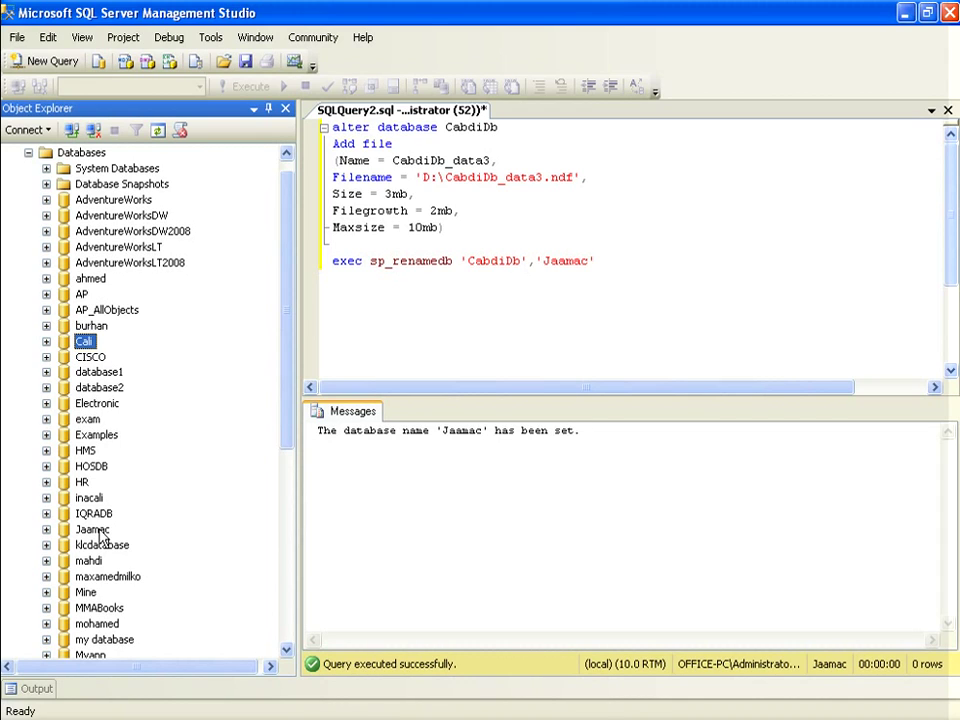
{"action": "left_click", "coordinate": [93, 529]}
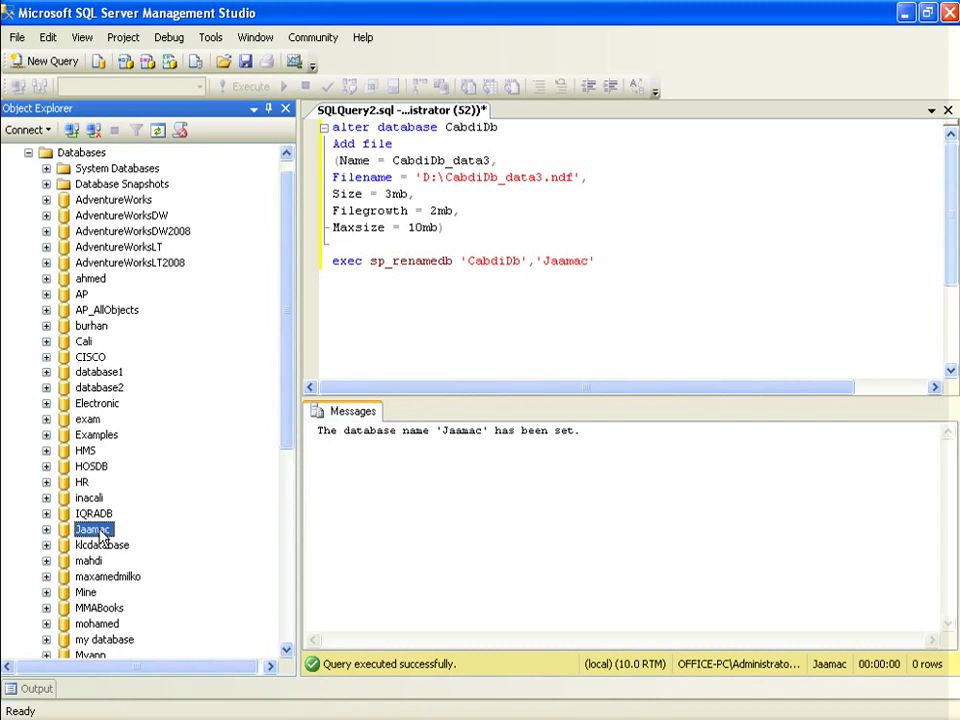
Swap the arguments of the sp_renamedb statement, with 'Jaamac' as the current name and 'CabdiDb' as the new name.
{"action": "left_click", "coordinate": [720, 242]}
{"action": "left_click", "coordinate": [483, 263]}
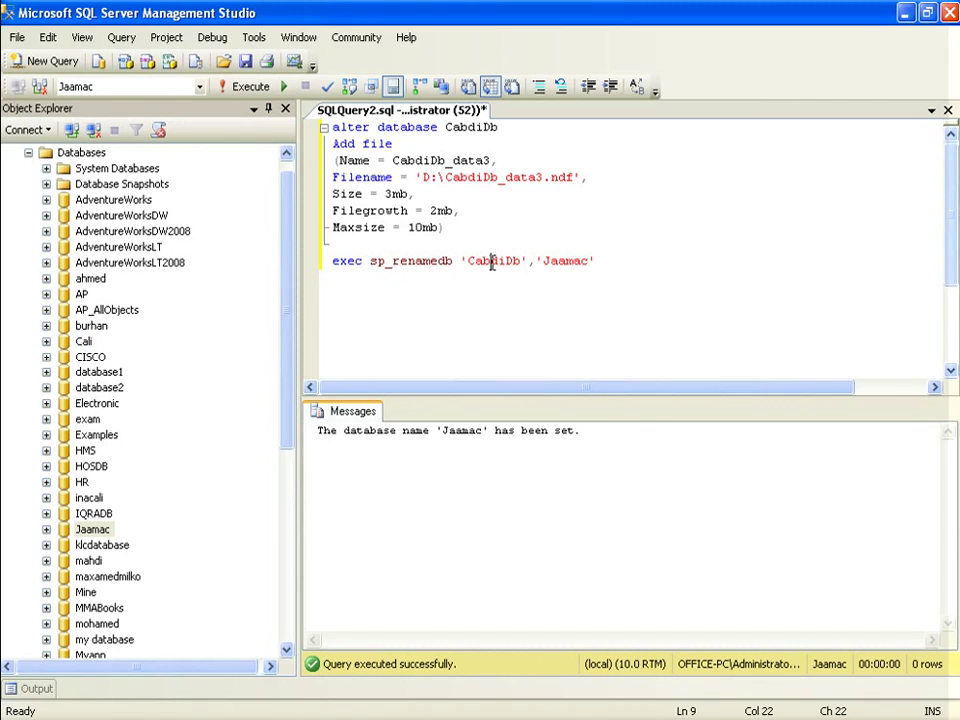
{"action": "double_click", "coordinate": [495, 265]}
{"action": "key", "text": "ctrl+c"}
{"action": "key", "text": "Delete"}
{"action": "double_click", "coordinate": [525, 263]}
{"action": "key", "text": "Delete"}
{"action": "key", "text": "ctrl+v"}
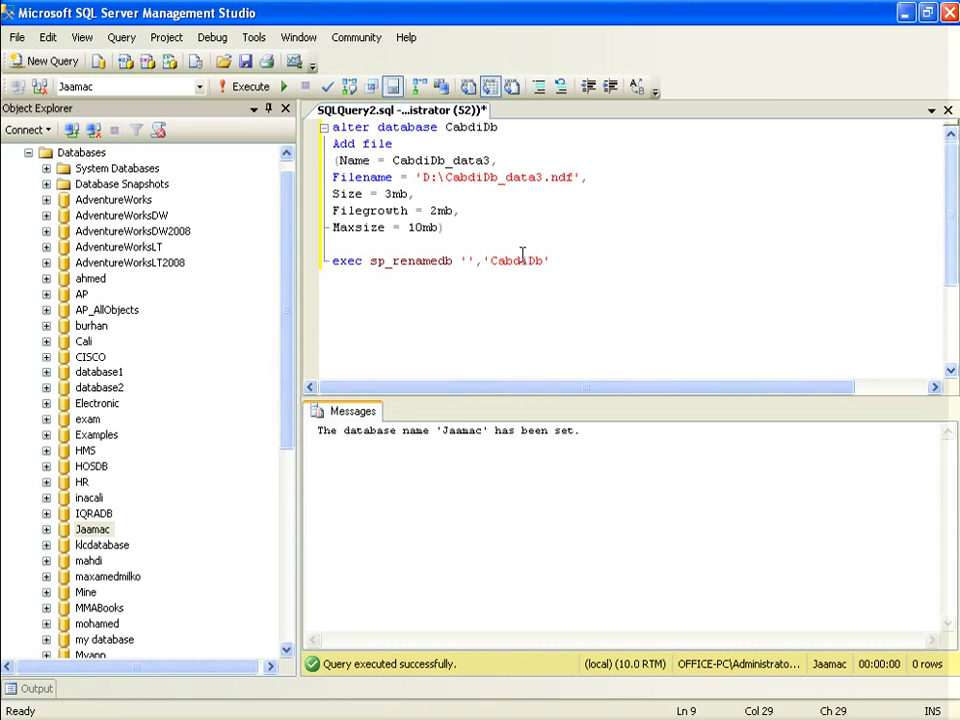
{"action": "left_click", "coordinate": [467, 256]}
{"action": "type", "text": "Jaamac"}
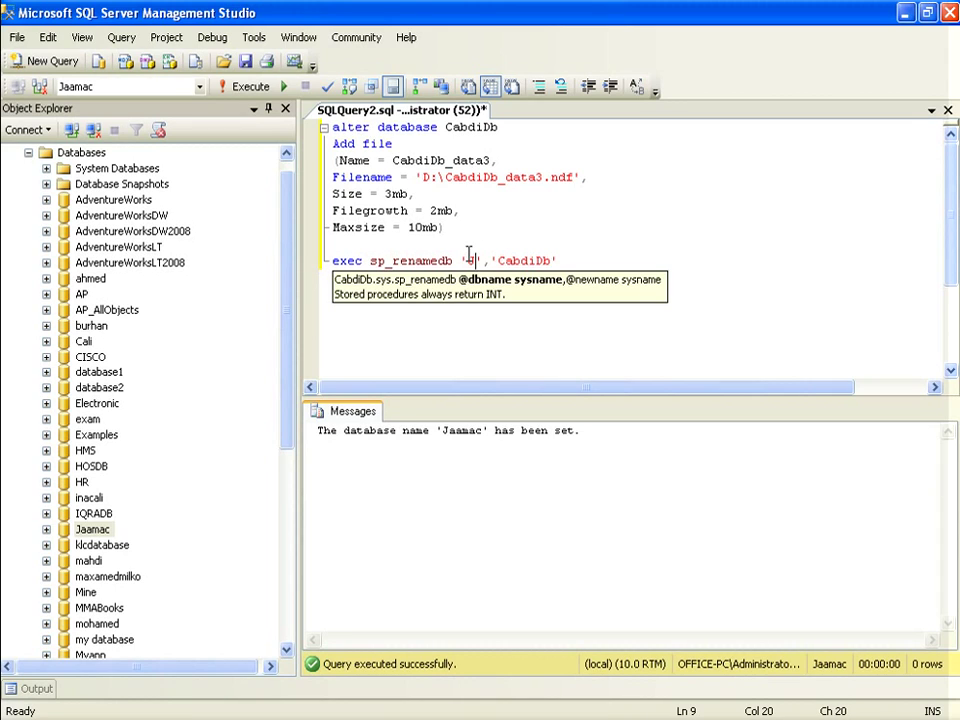
Execute only the sp_renamedb statement that renames the Jaamac database to CabdiDb.
{"action": "left_click", "coordinate": [649, 242]}
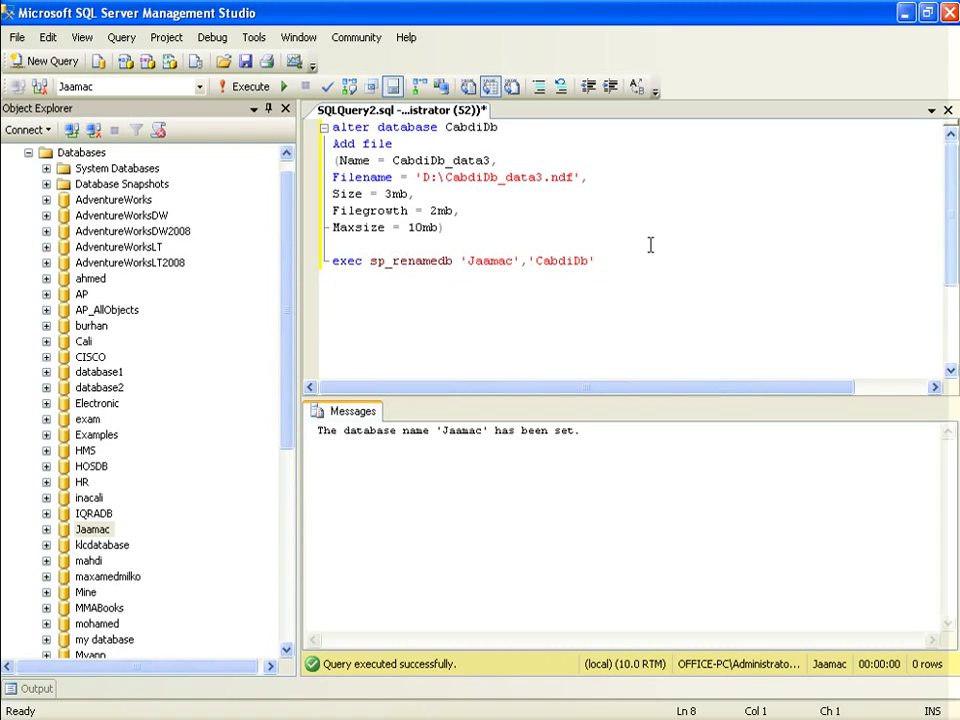
{"action": "left_click_drag", "start_coordinate": [598, 261], "coordinate": [326, 275]}
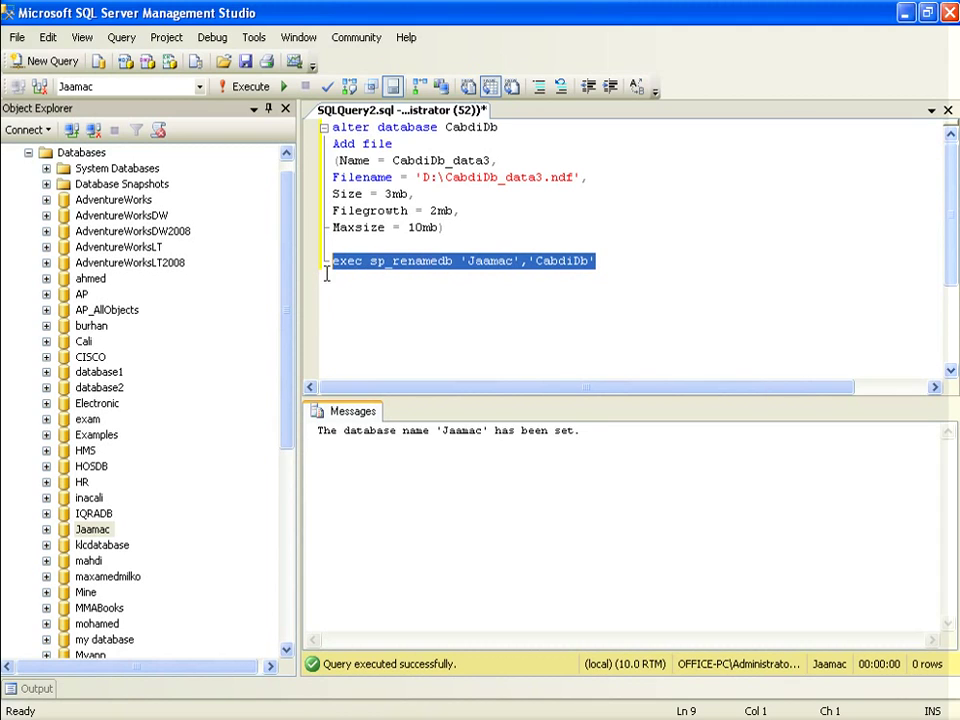
{"action": "left_click", "coordinate": [246, 86]}
Refresh the Databases folder and locate the CabdiDb database in the list, then return to the query editor.
{"action": "left_click", "coordinate": [94, 513]}
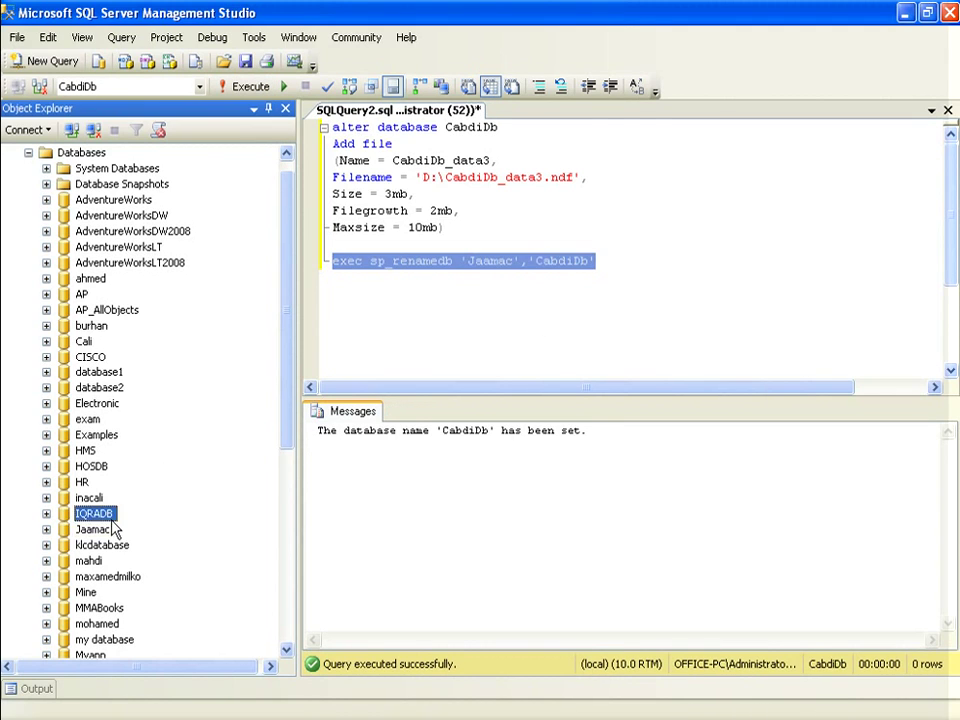
{"action": "scroll", "coordinate": [110, 400], "scroll_direction": "up", "scroll_amount": 1}
{"action": "right_click", "coordinate": [84, 170]}
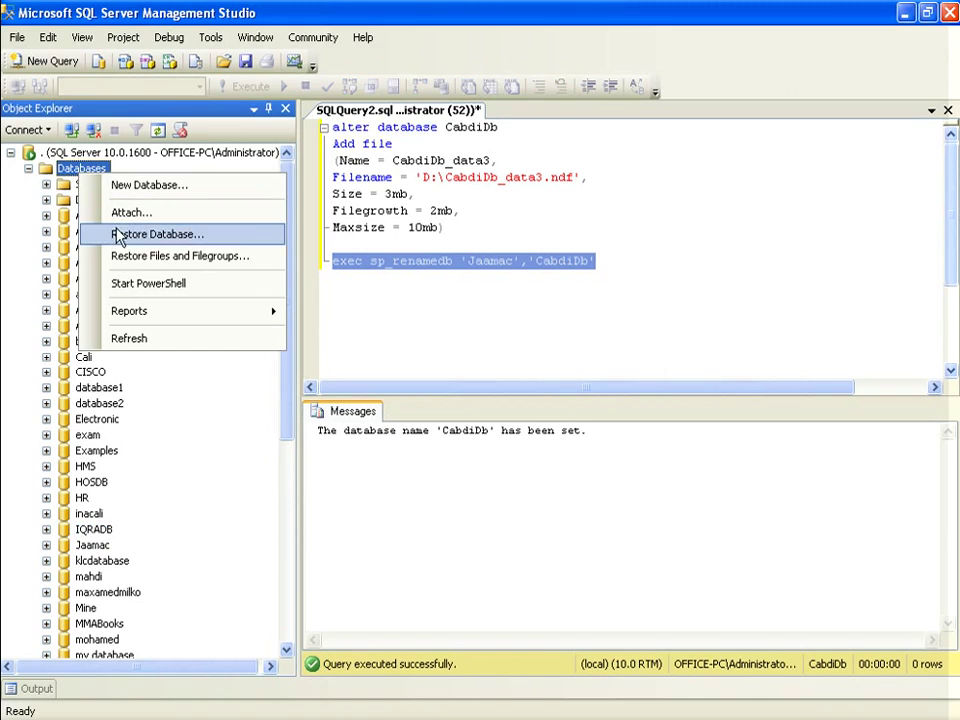
{"action": "left_click", "coordinate": [128, 339]}
{"action": "left_click", "coordinate": [122, 283]}
{"action": "key", "text": "c"}
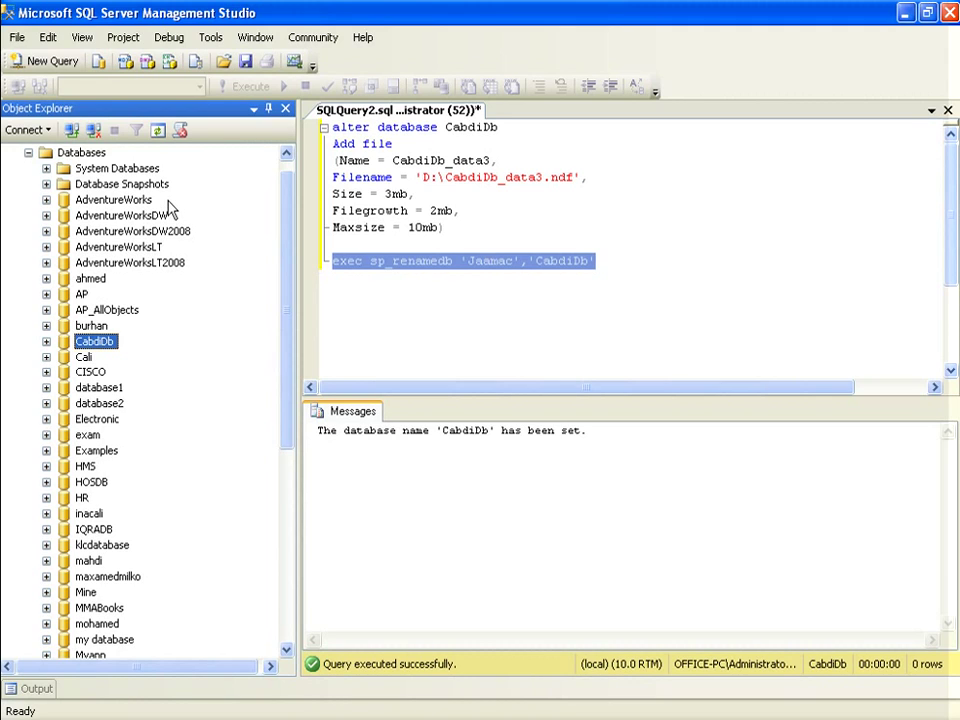
{"action": "left_click", "coordinate": [697, 273]}
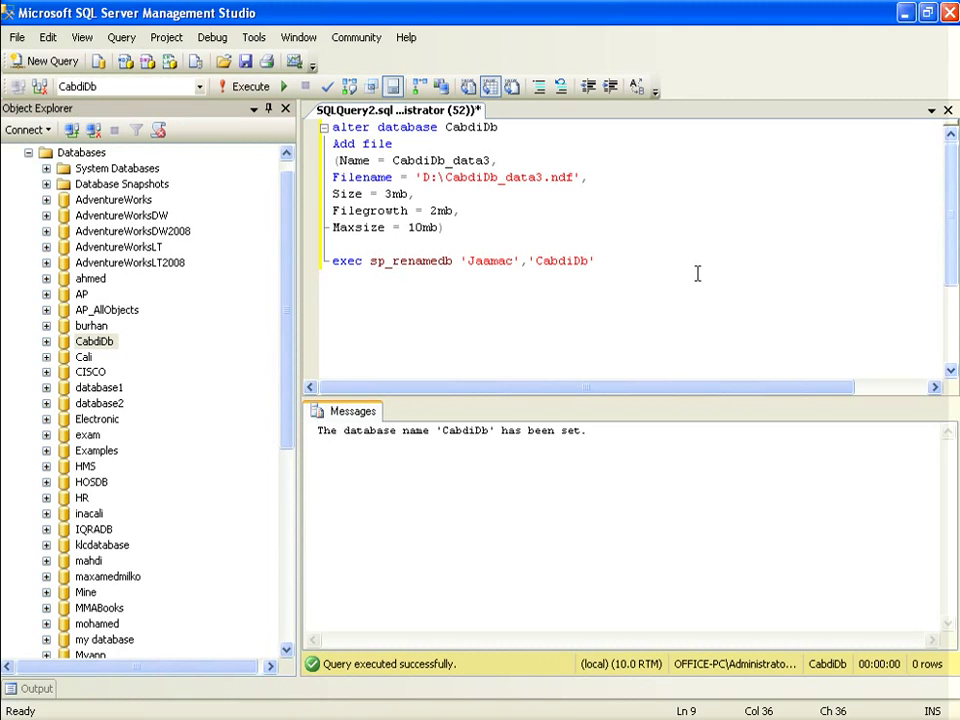